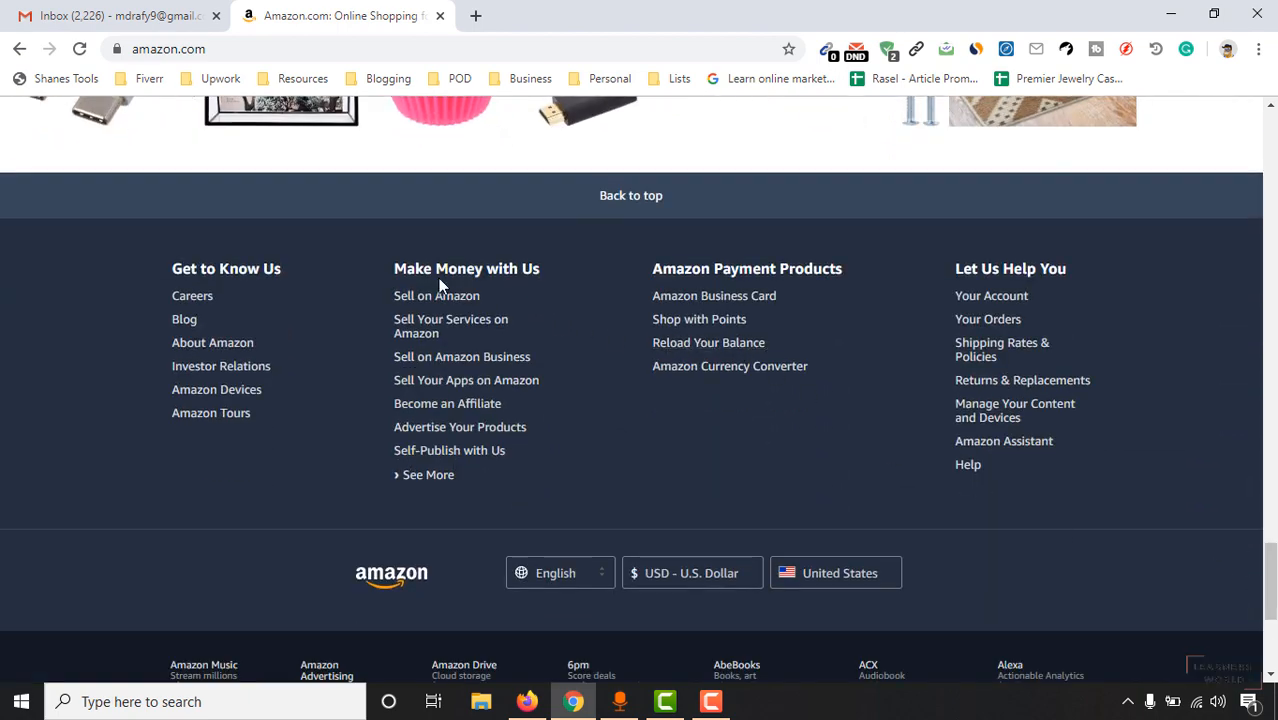
Go to the Amazon Associates page from Become an Affiliate and start the free signup.
{"action": "left_click", "coordinate": [474, 410]}
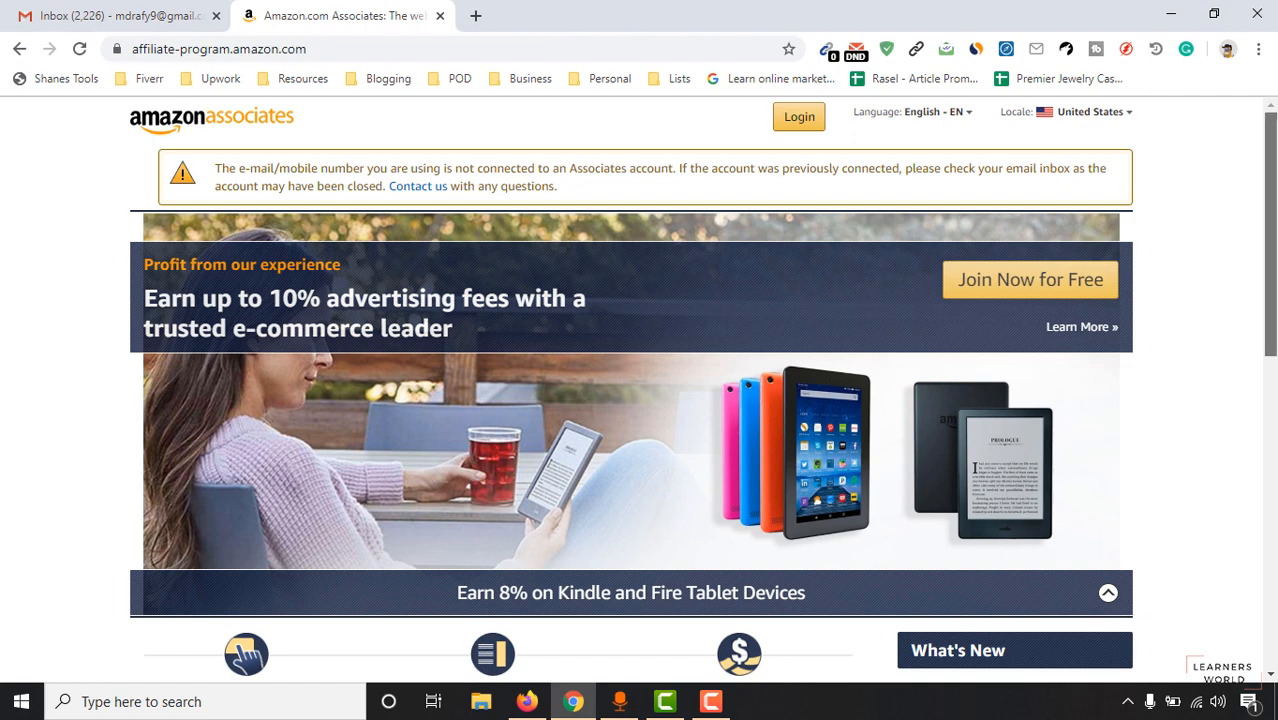
{"action": "scroll", "coordinate": [246, 384], "scroll_direction": "down", "scroll_amount": 3}
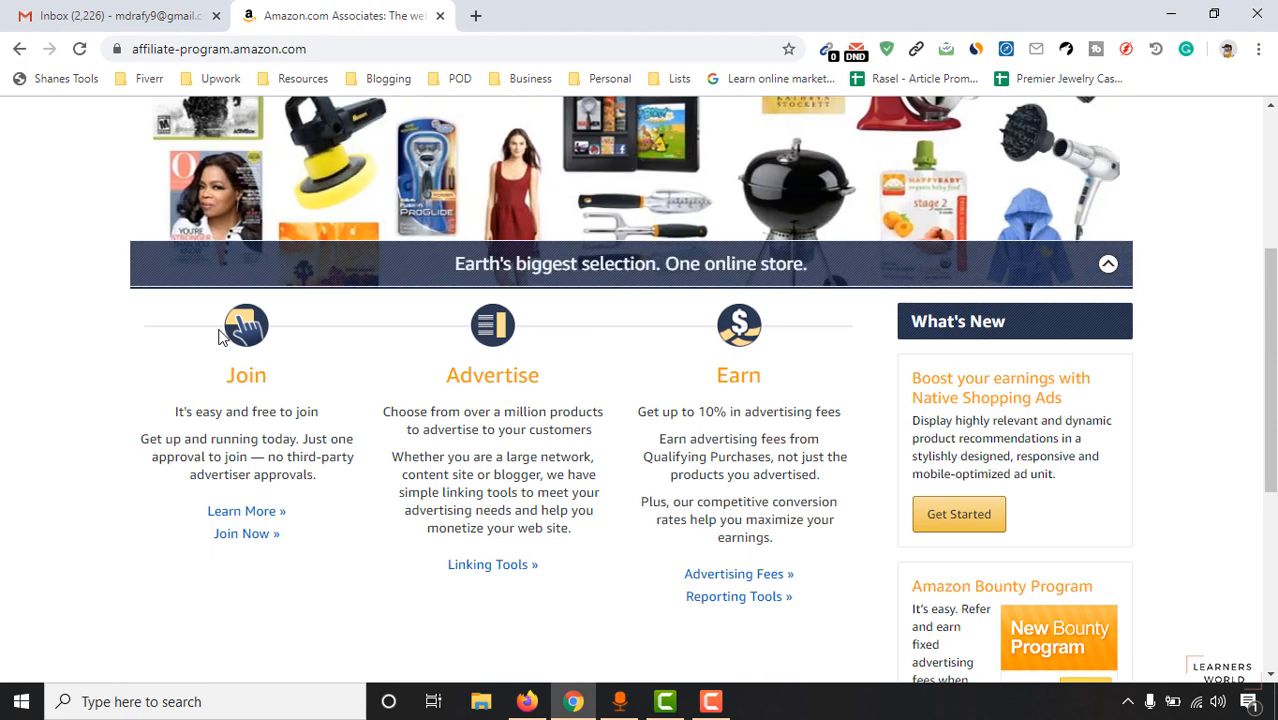
{"action": "double_click", "coordinate": [480, 378]}
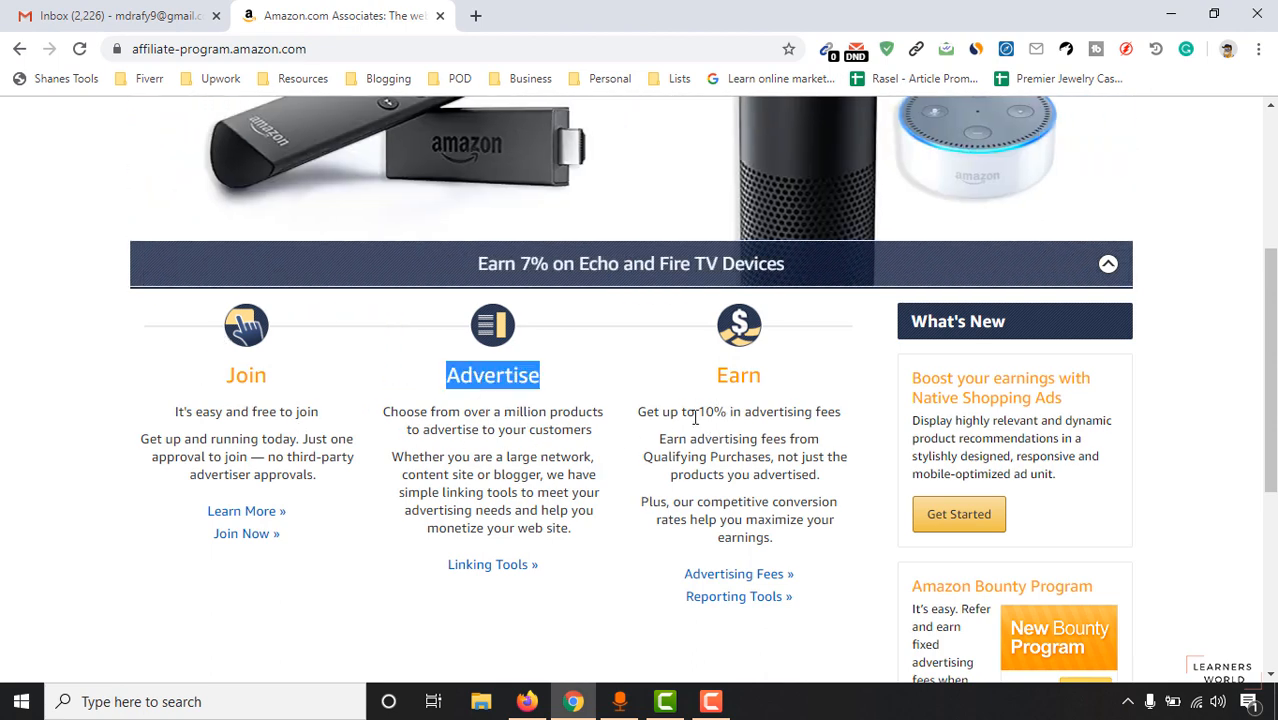
{"action": "left_click", "coordinate": [715, 409]}
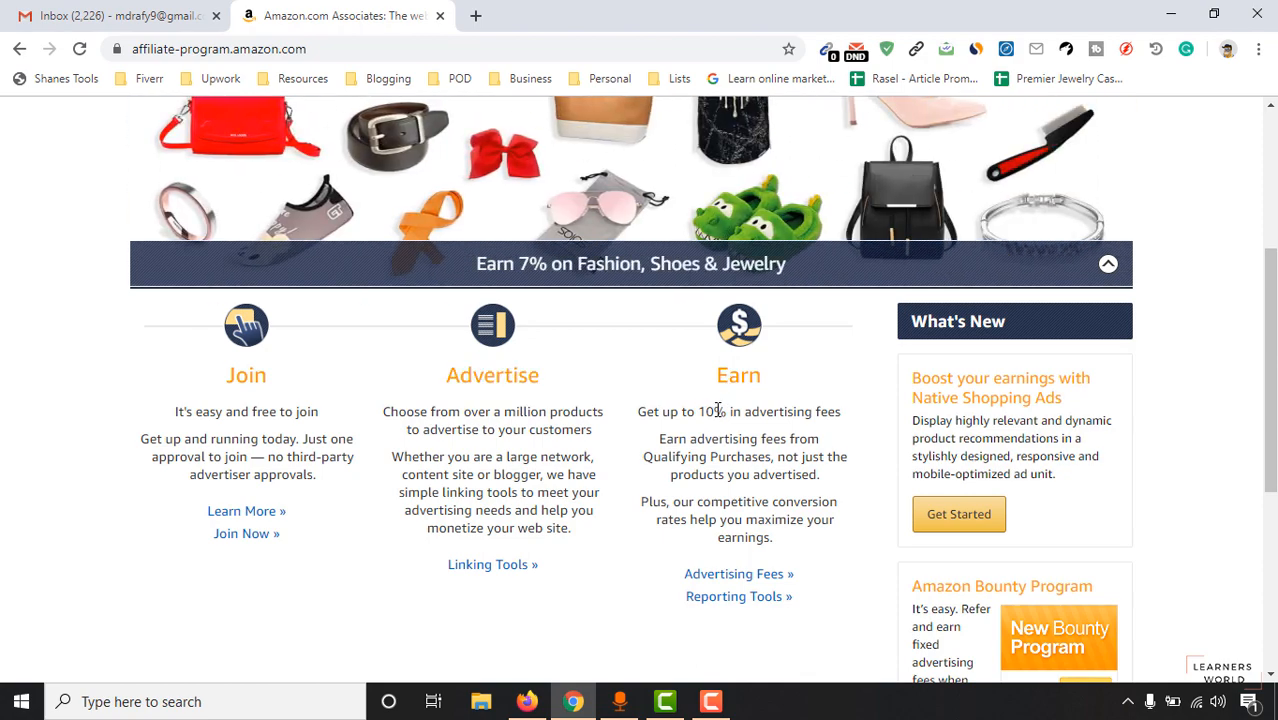
{"action": "scroll", "coordinate": [1030, 297], "scroll_direction": "up", "scroll_amount": 3}
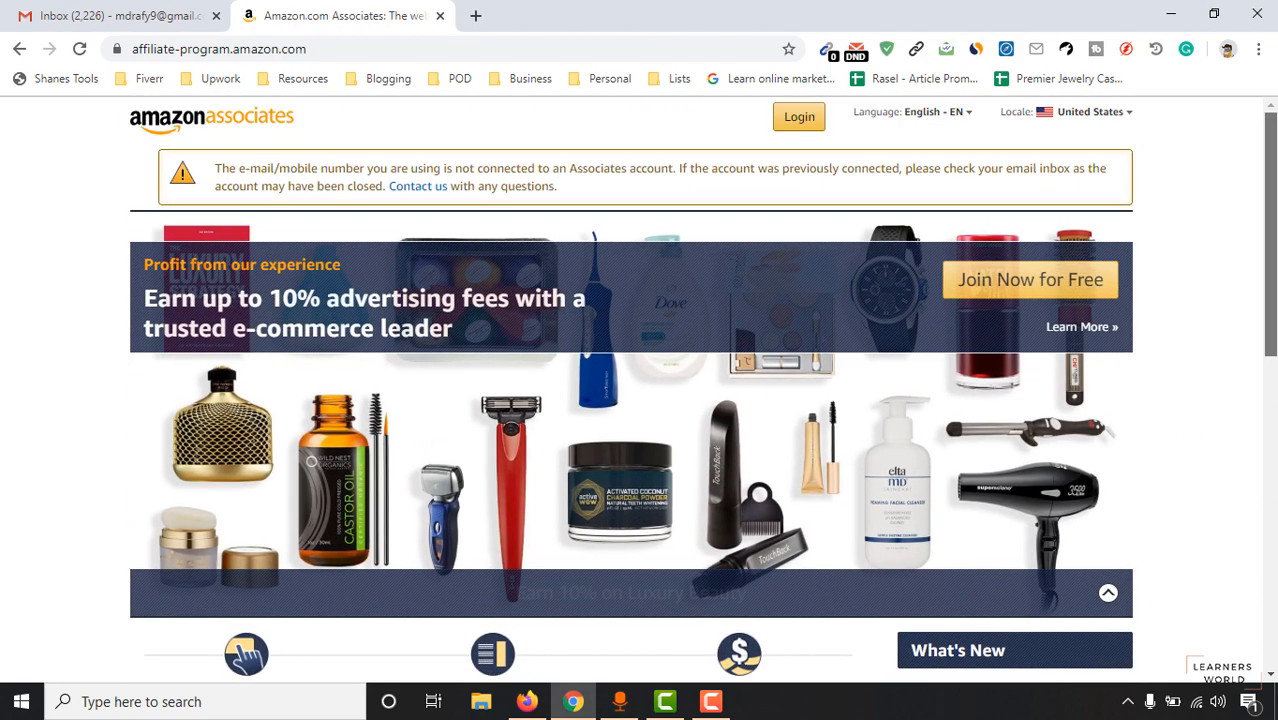
{"action": "left_click", "coordinate": [1045, 296]}
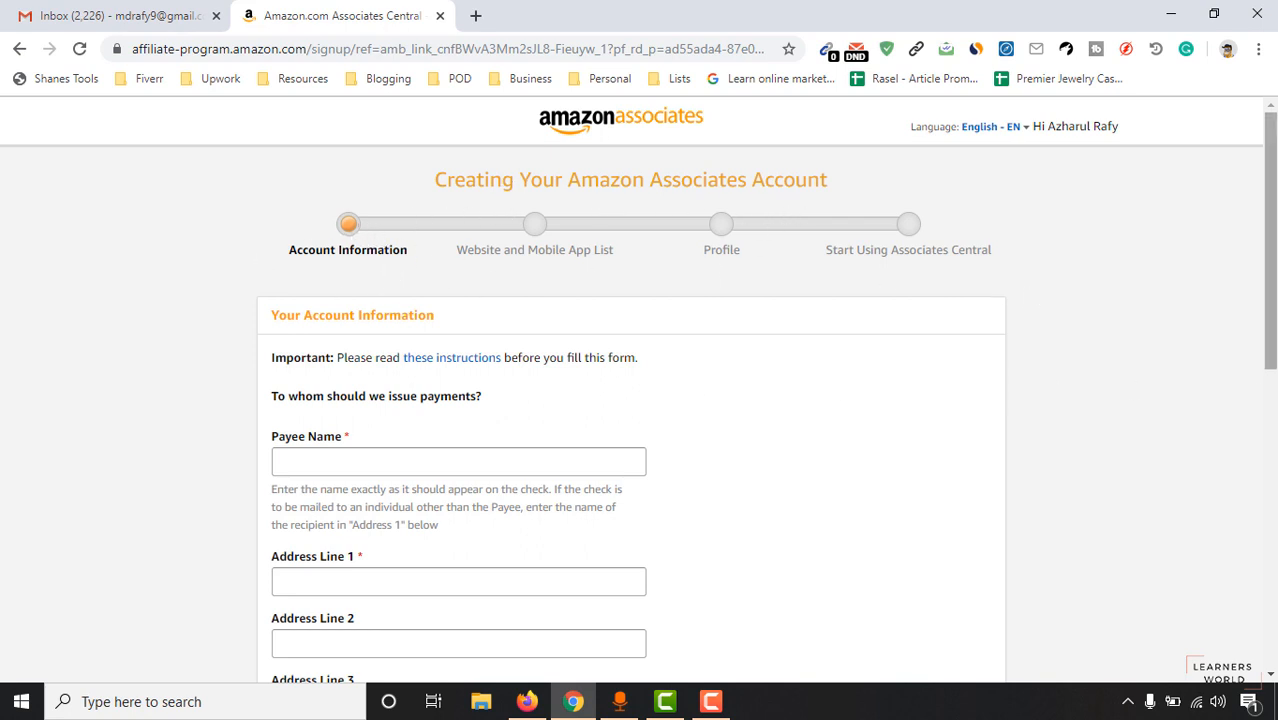
Enter the payee's full name, both address lines and the city.
{"action": "scroll", "coordinate": [1227, 360], "scroll_direction": "down", "scroll_amount": 3}
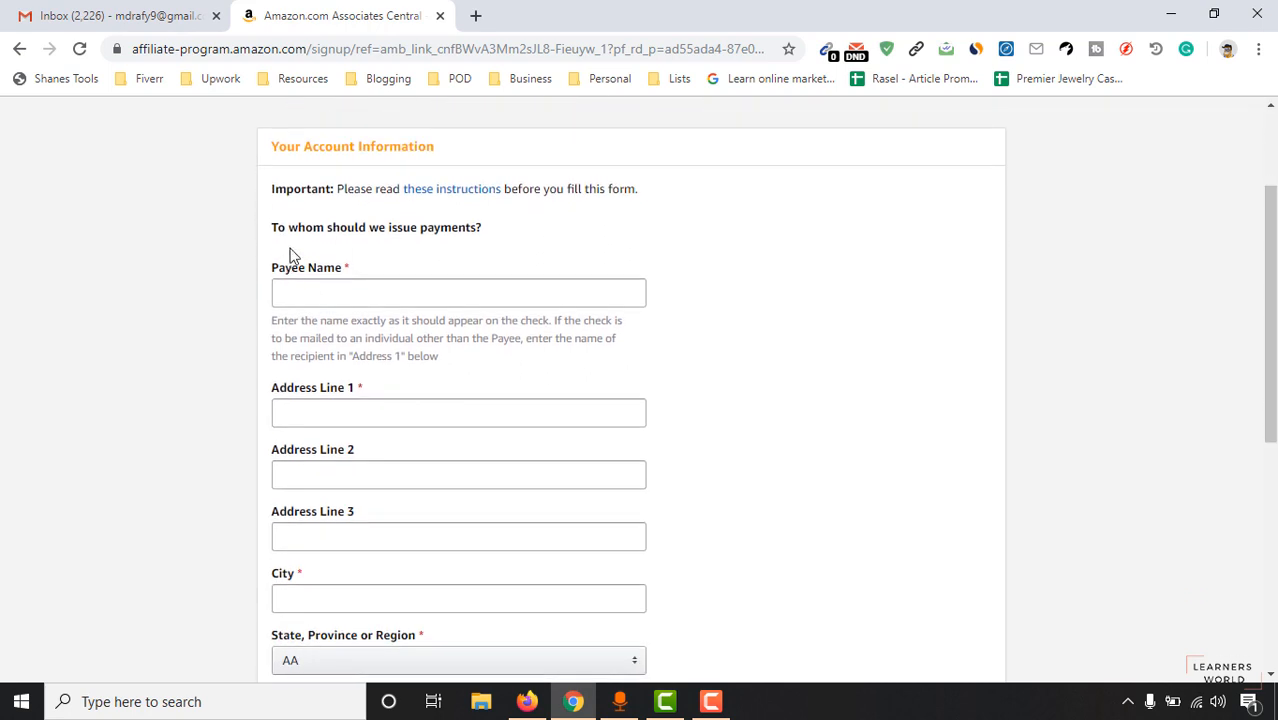
{"action": "left_click", "coordinate": [409, 293]}
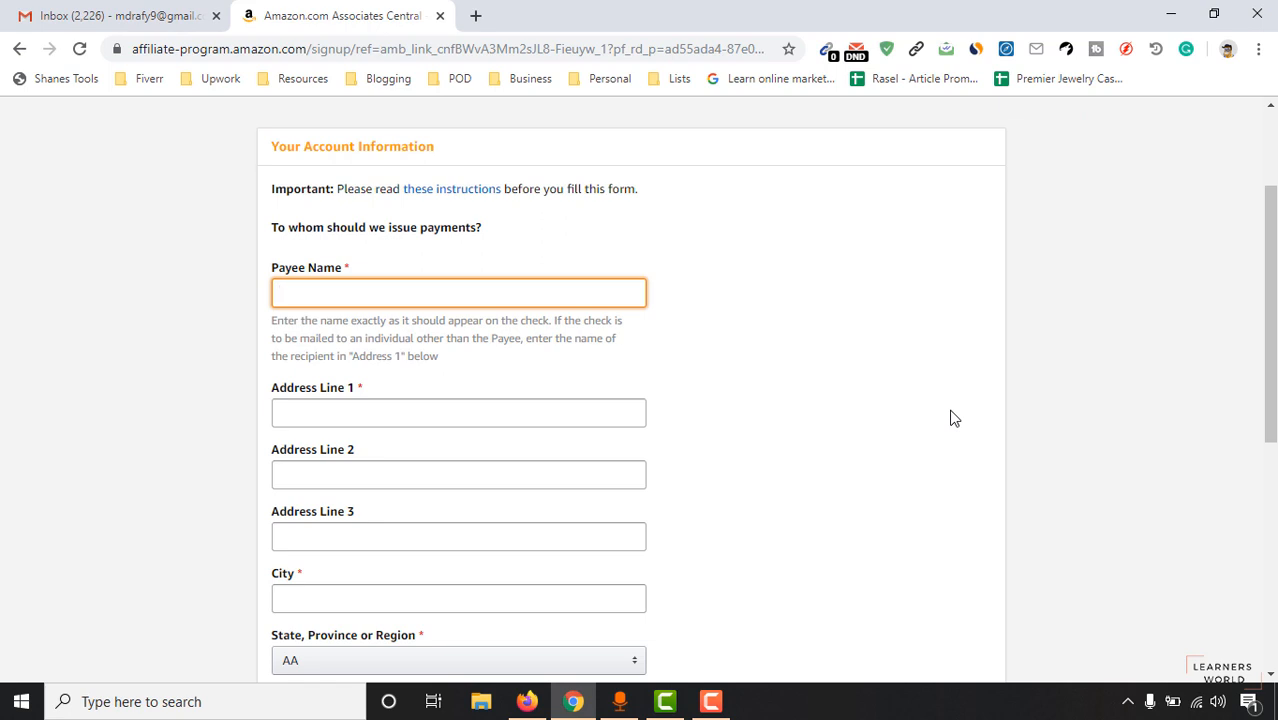
{"action": "left_click", "coordinate": [348, 407]}
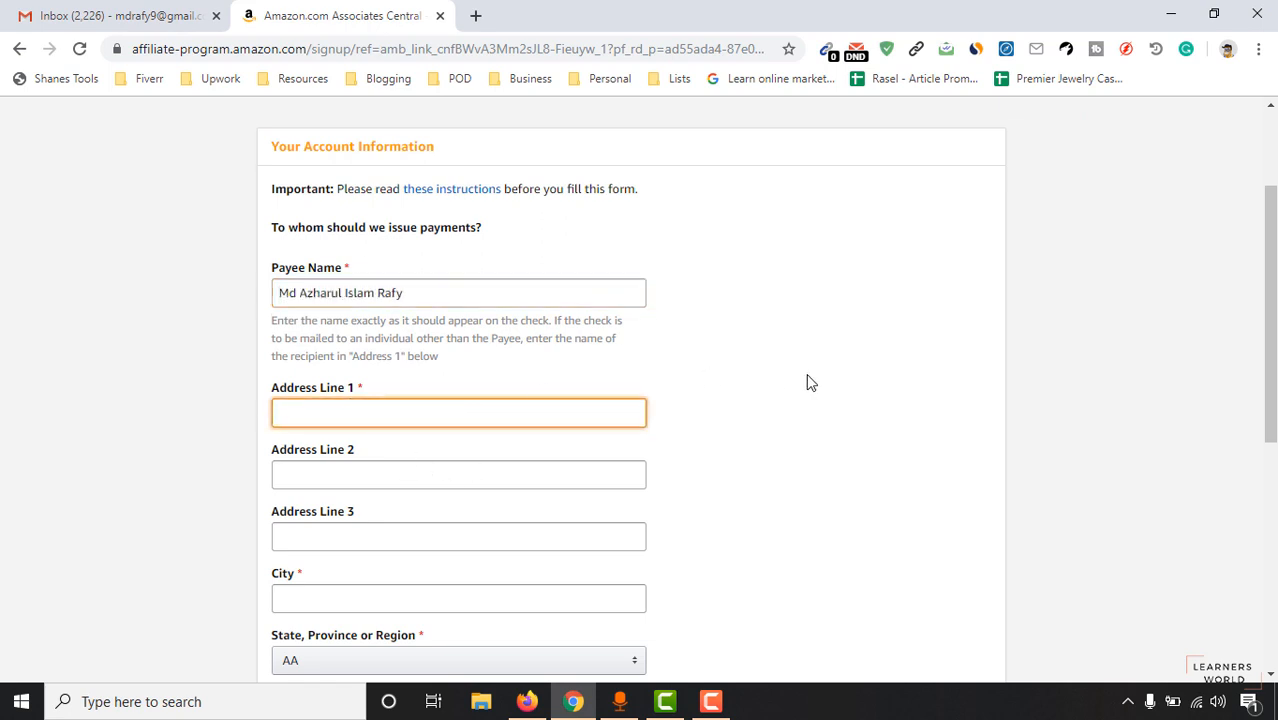
{"action": "type", "text": "House"}
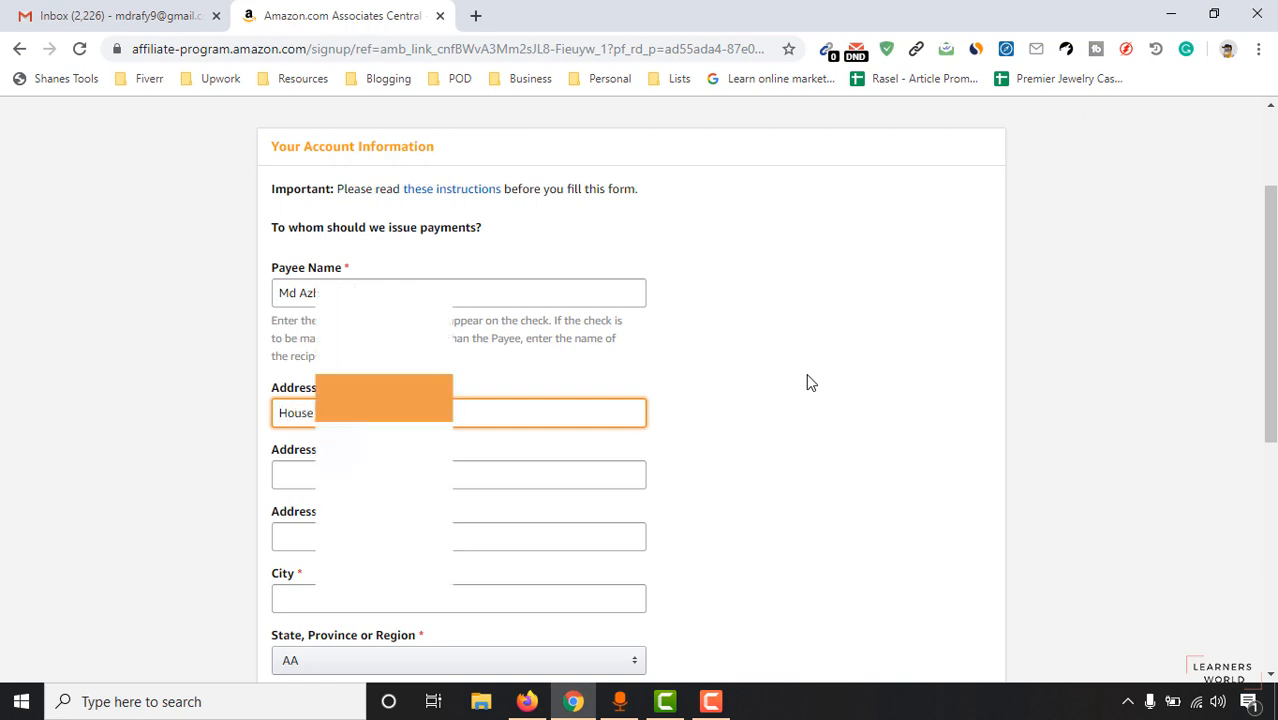
{"action": "left_click", "coordinate": [519, 474]}
{"action": "left_click", "coordinate": [330, 598]}
{"action": "type", "text": "Sylhet"}
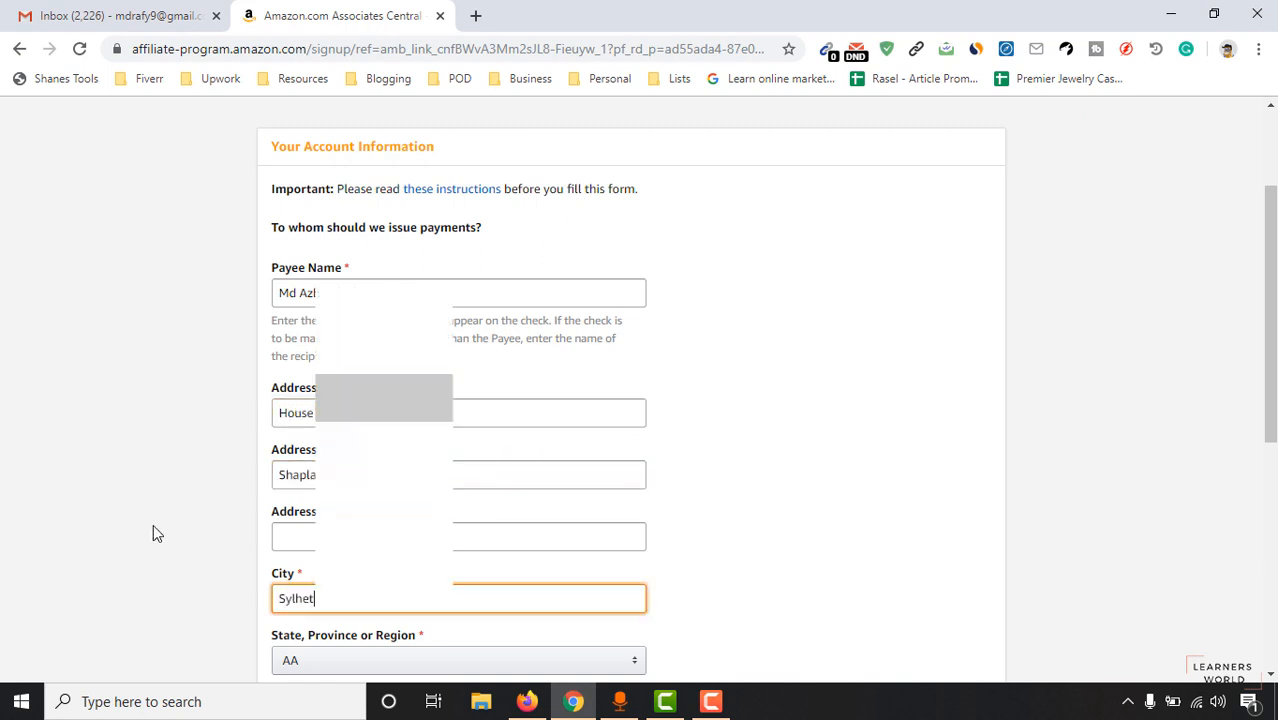
Set the country to Bangladesh and fill in the ZIP or postal code.
{"action": "scroll", "coordinate": [1268, 400], "scroll_direction": "down", "scroll_amount": 3}
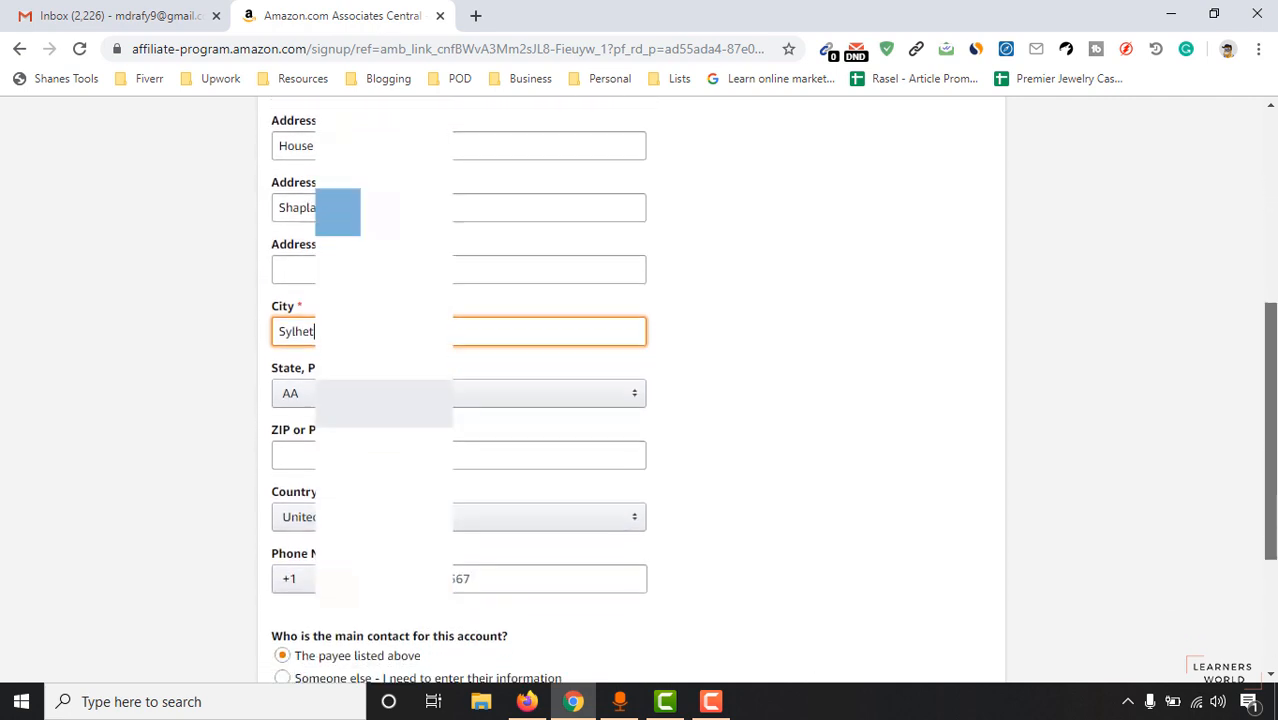
{"action": "scroll", "coordinate": [460, 400], "scroll_direction": "down", "scroll_amount": 2}
{"action": "left_click", "coordinate": [345, 240]}
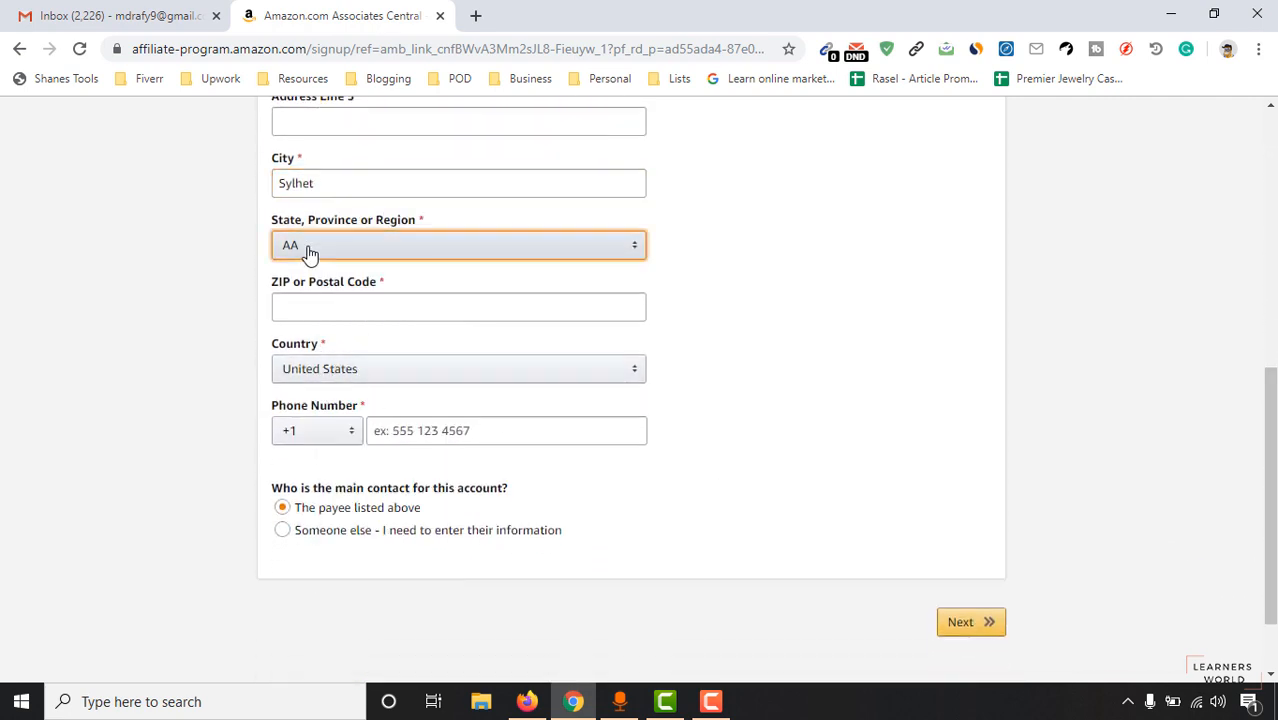
{"action": "left_click", "coordinate": [309, 252]}
{"action": "left_click", "coordinate": [160, 253]}
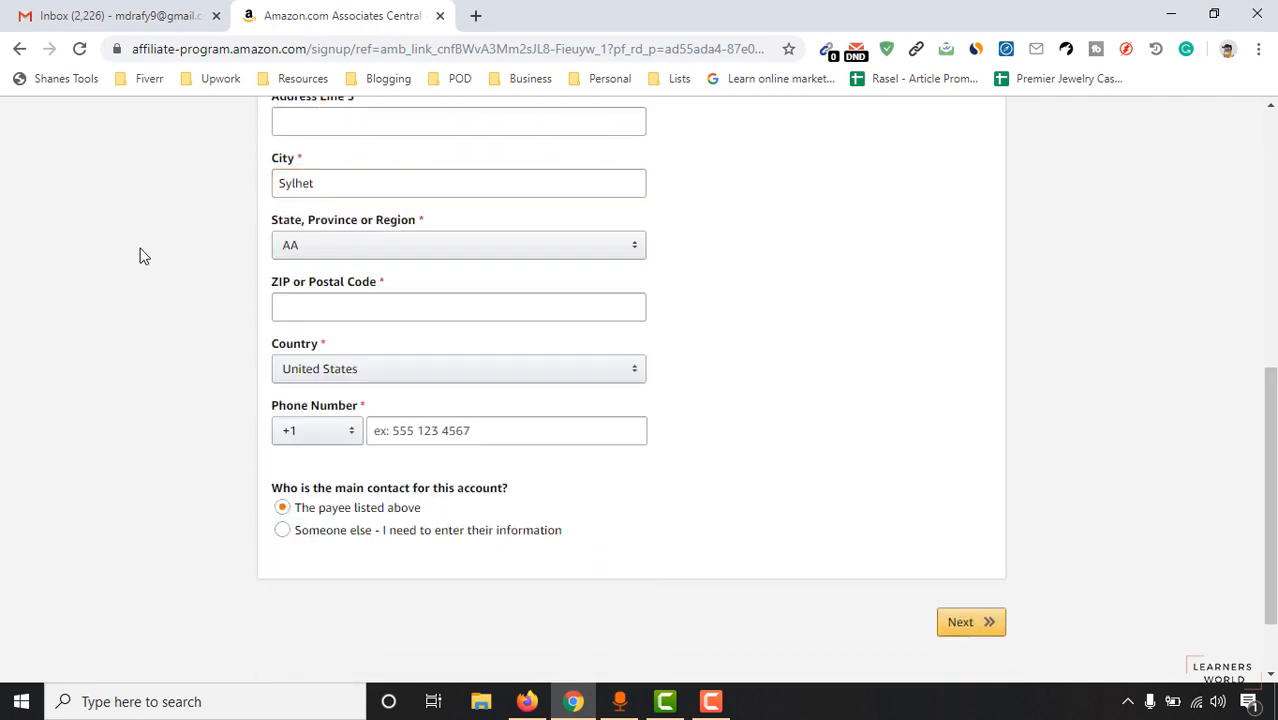
{"action": "left_click", "coordinate": [330, 378]}
{"action": "left_click", "coordinate": [330, 378]}
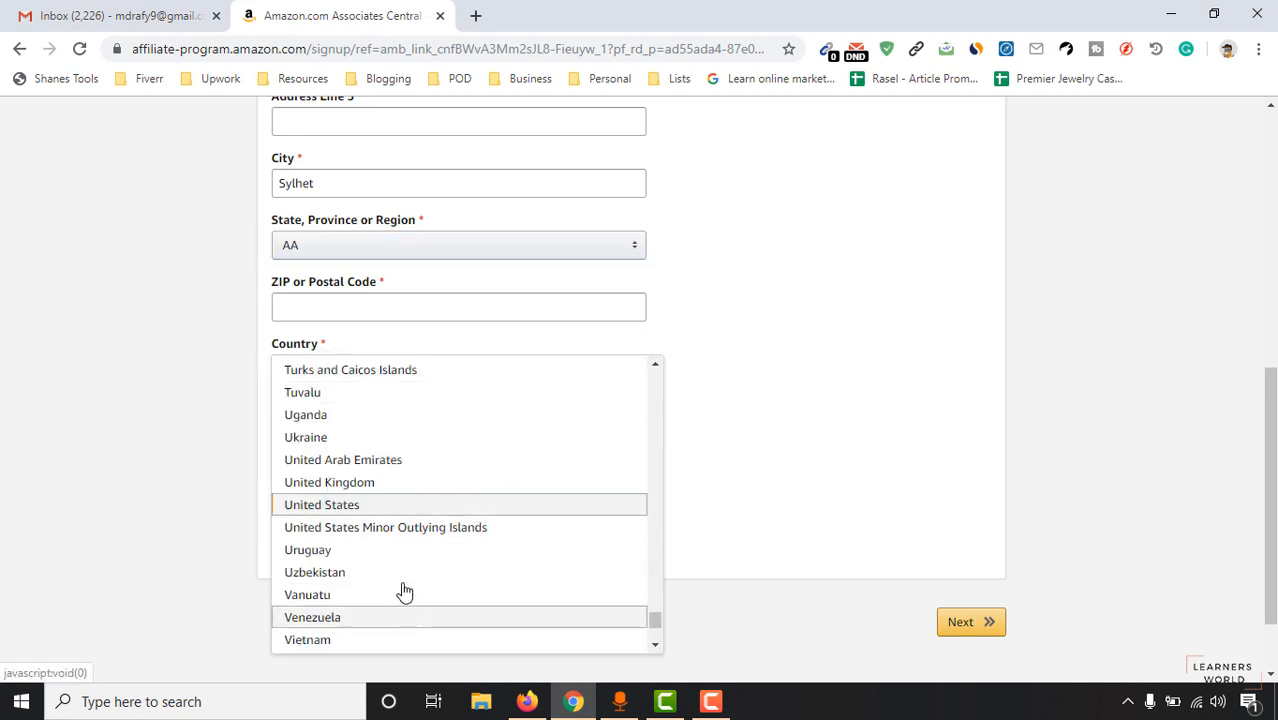
{"action": "scroll", "coordinate": [384, 437], "scroll_direction": "up", "scroll_amount": 2}
{"action": "type", "text": "ban"}
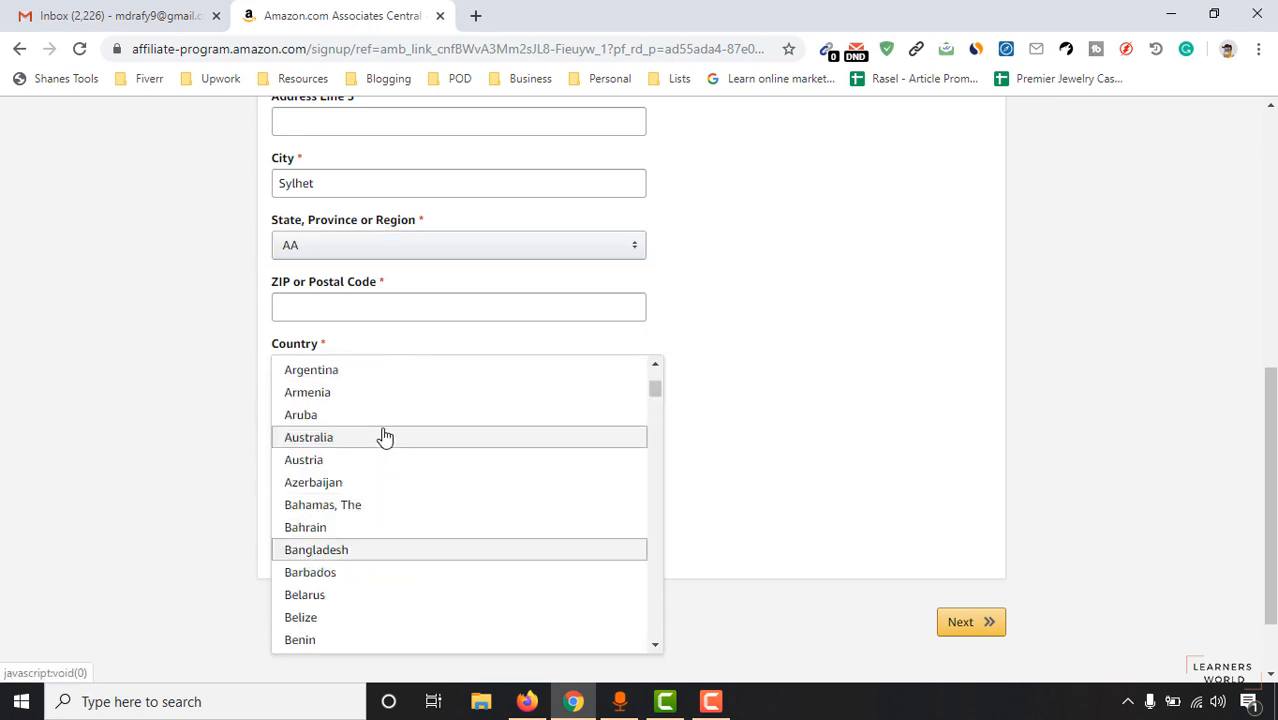
{"action": "left_click", "coordinate": [372, 557]}
{"action": "scroll", "coordinate": [200, 490], "scroll_direction": "up", "scroll_amount": 1}
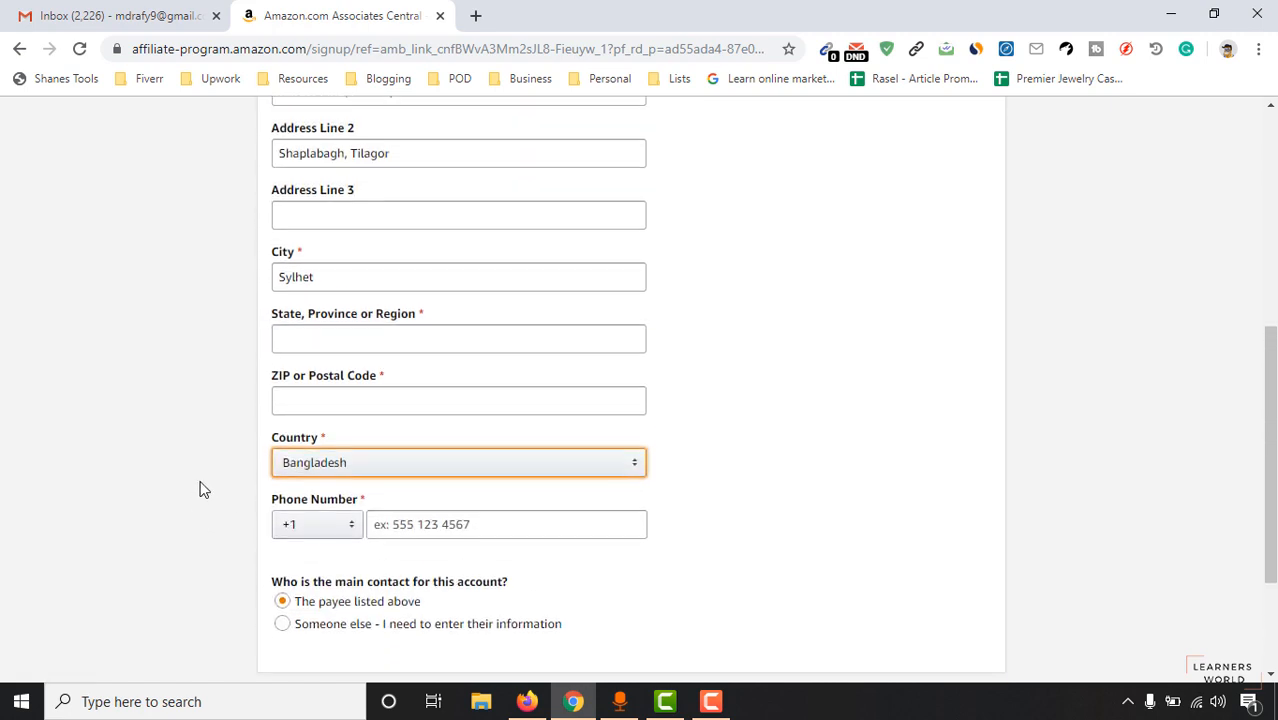
{"action": "left_click", "coordinate": [322, 337]}
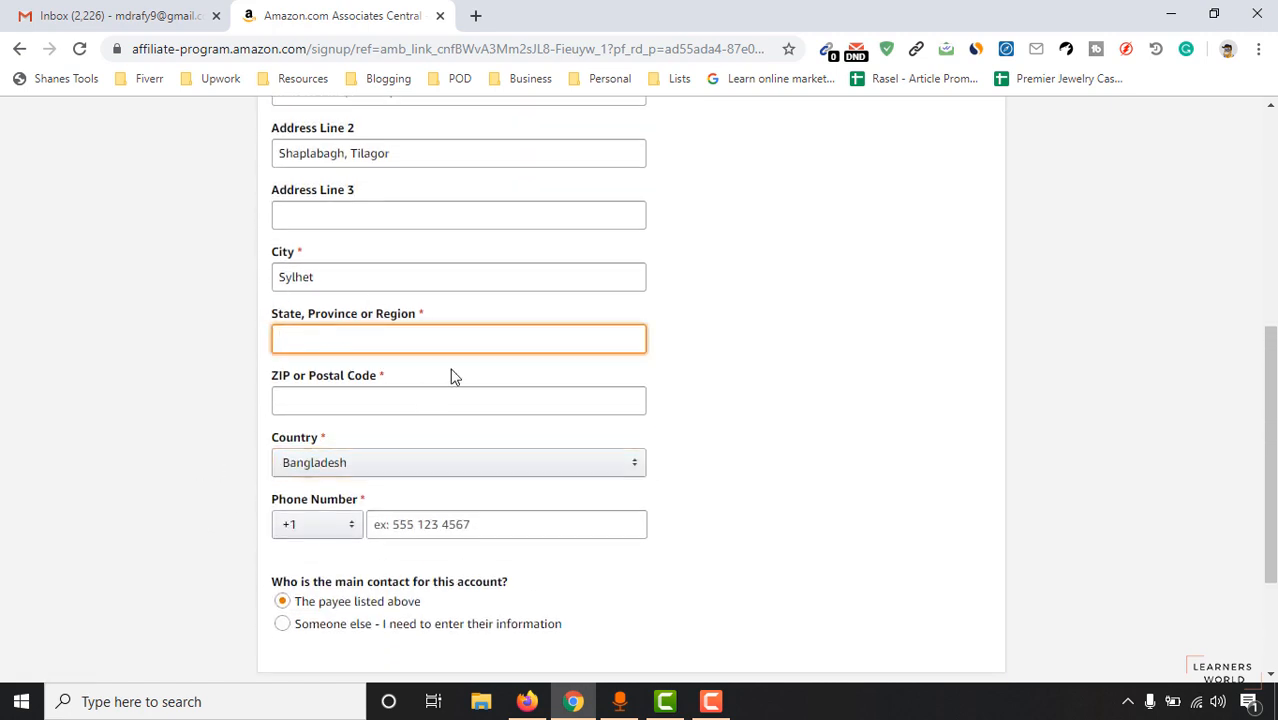
{"action": "left_click", "coordinate": [369, 405]}
{"action": "type", "text": "3"}
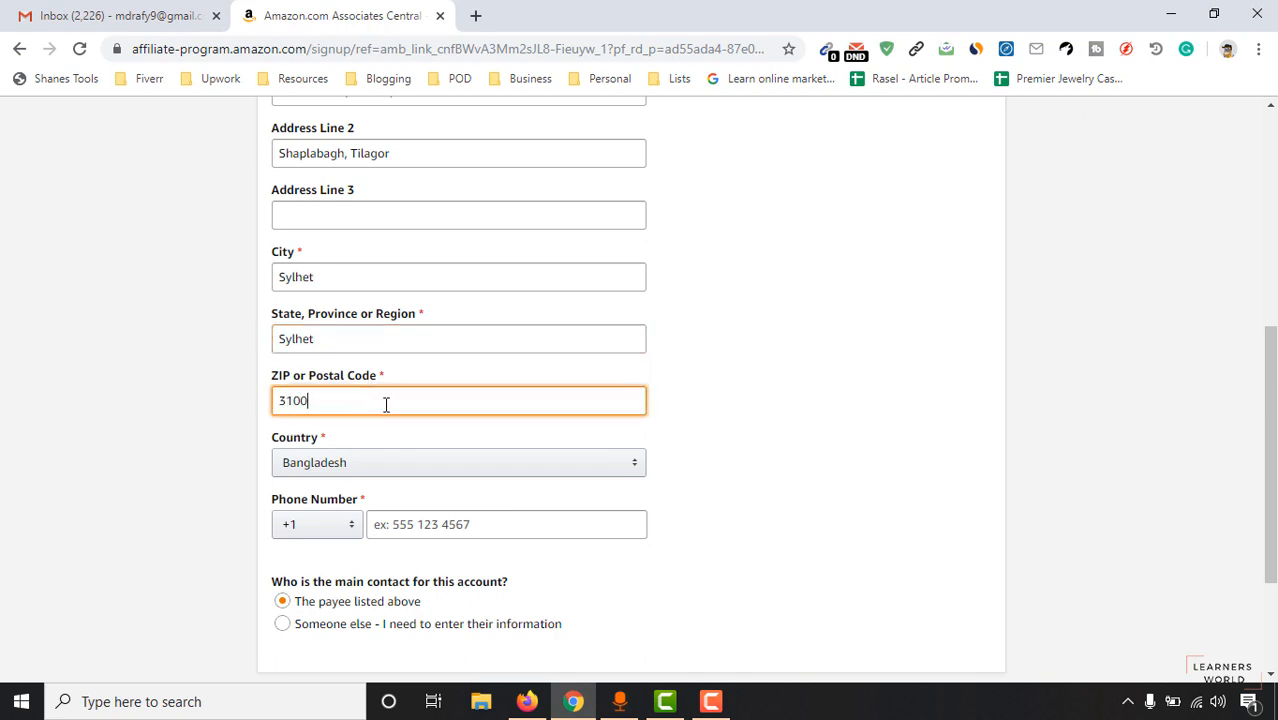
{"action": "type", "text": "100"}
{"action": "left_click", "coordinate": [205, 445]}
Choose +880 as phone code, enter the phone number, and submit the account information.
{"action": "scroll", "coordinate": [280, 560], "scroll_direction": "down", "scroll_amount": 2}
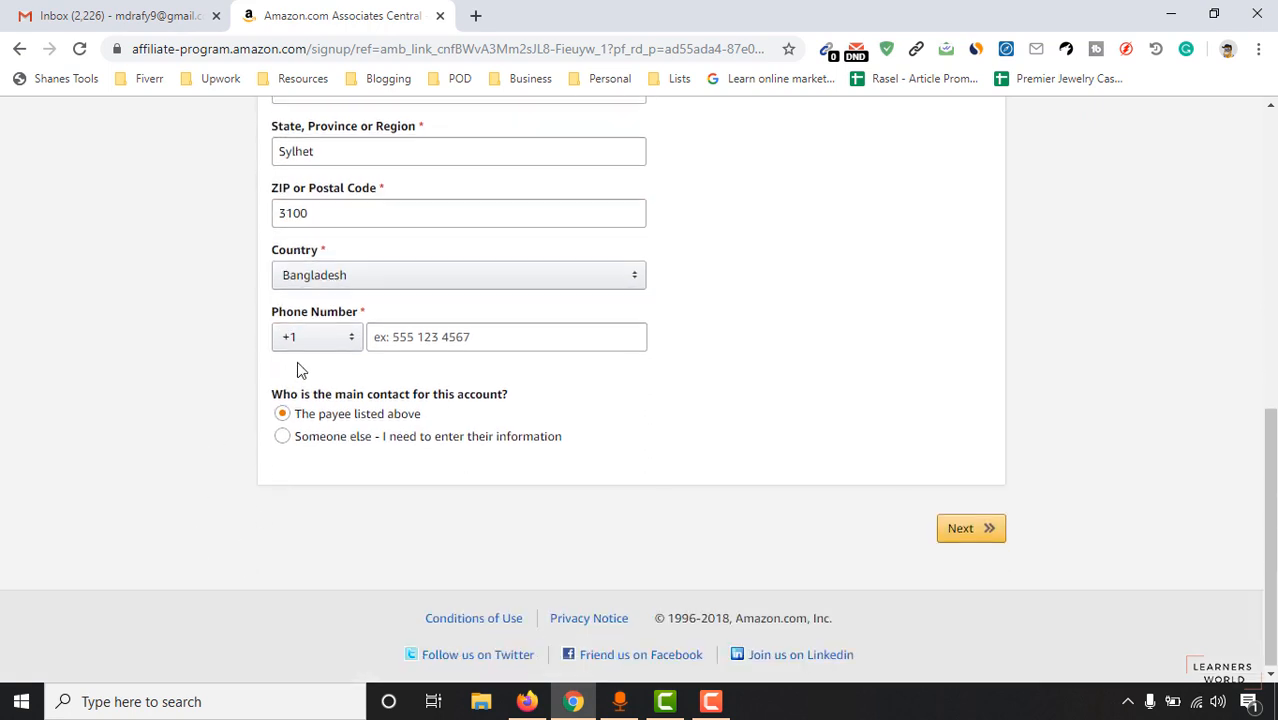
{"action": "left_click", "coordinate": [305, 350]}
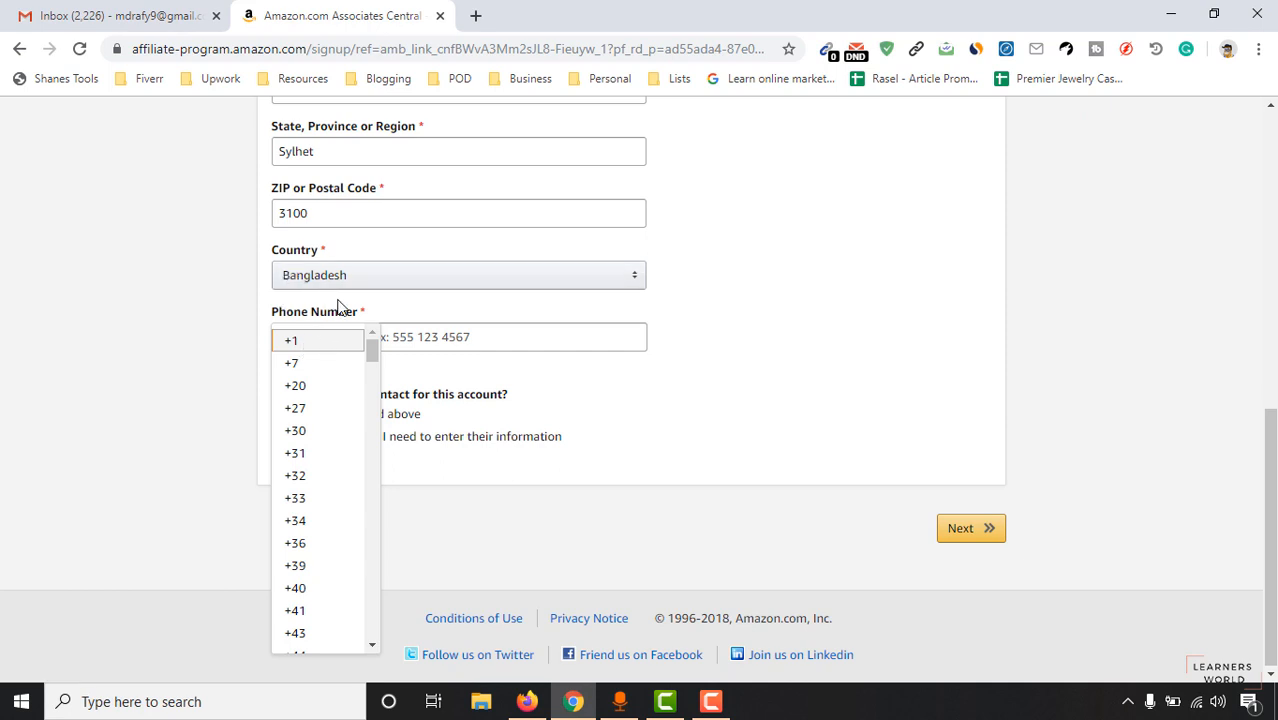
{"action": "left_click_drag", "start_coordinate": [368, 355], "coordinate": [408, 606]}
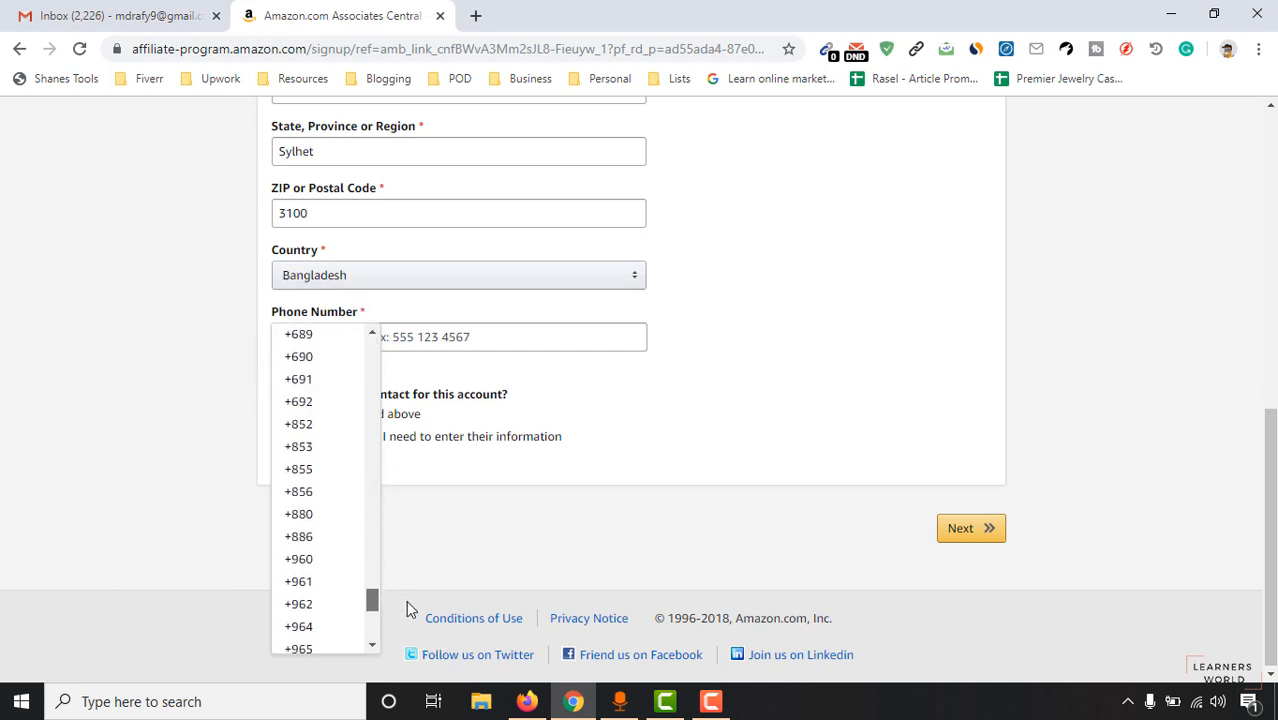
{"action": "left_click", "coordinate": [305, 514]}
{"action": "left_click", "coordinate": [372, 340]}
{"action": "type", "text": "173"}
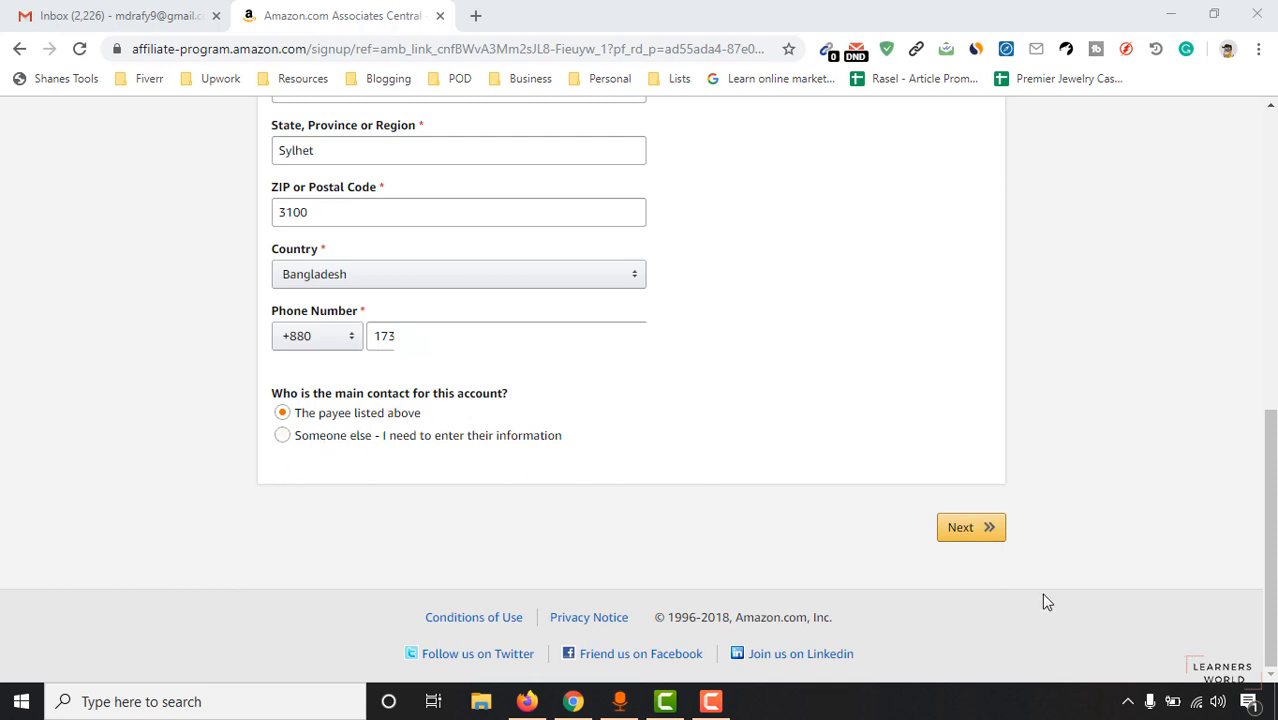
{"action": "left_click", "coordinate": [970, 530]}
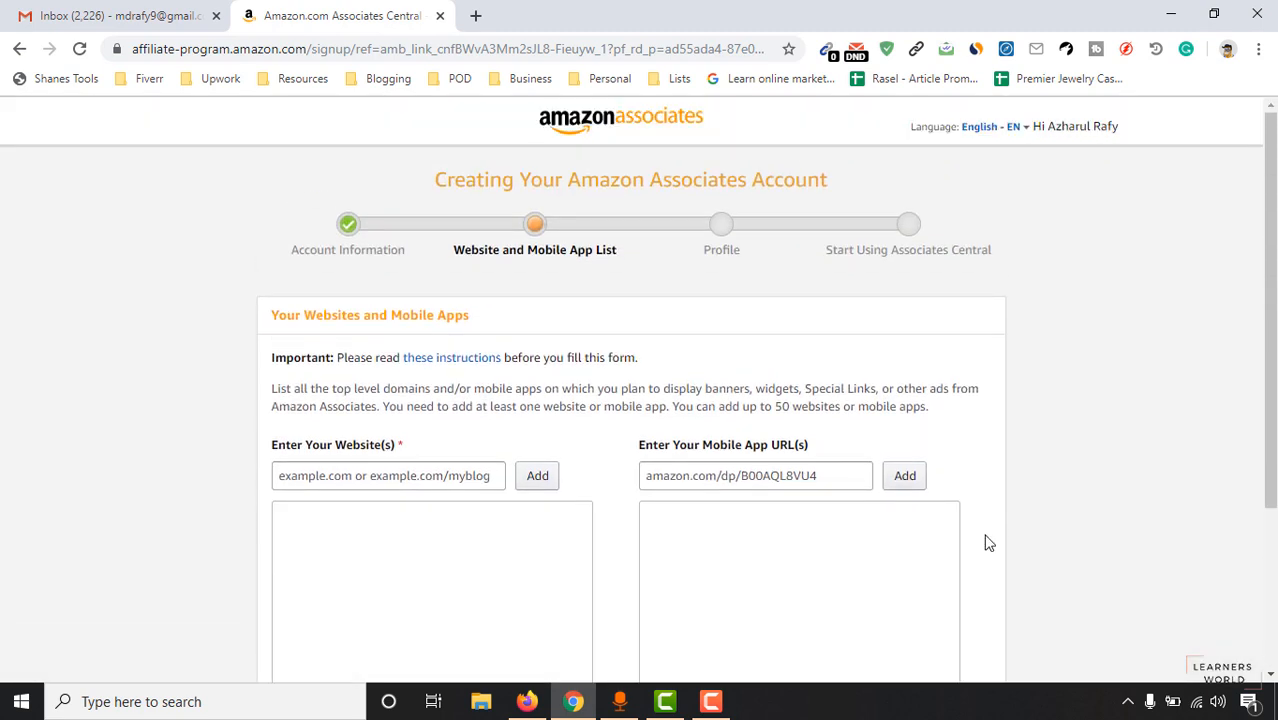
Copy the YouTube channel URL from a new tab and add it to the website list.
{"action": "scroll", "coordinate": [984, 540], "scroll_direction": "down", "scroll_amount": 1}
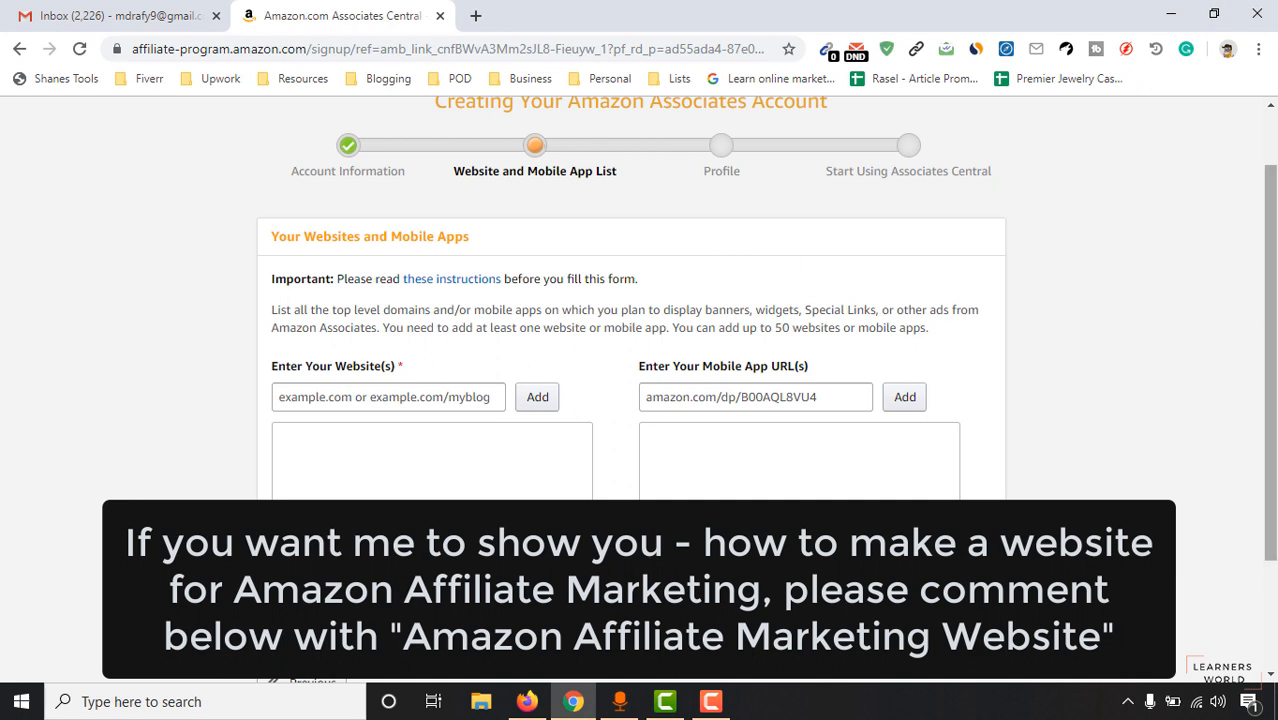
{"action": "scroll", "coordinate": [400, 300], "scroll_direction": "down", "scroll_amount": 1}
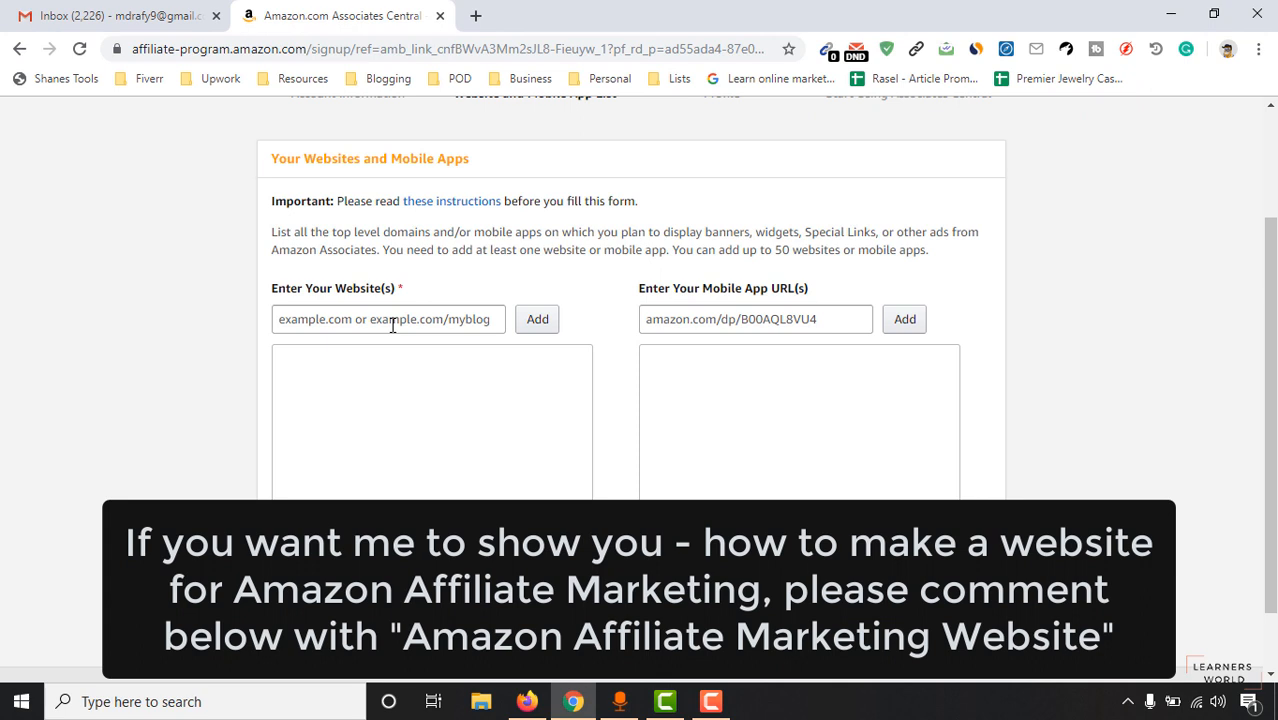
{"action": "left_click", "coordinate": [417, 315]}
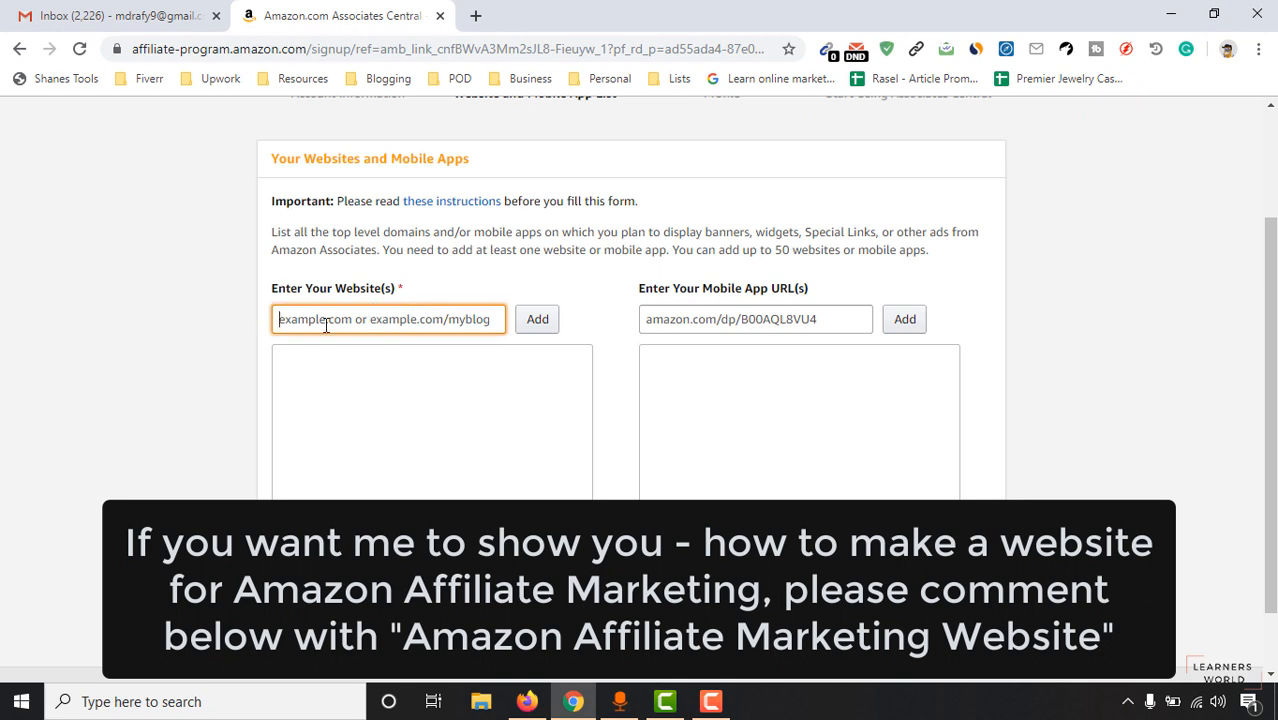
{"action": "left_click", "coordinate": [476, 16]}
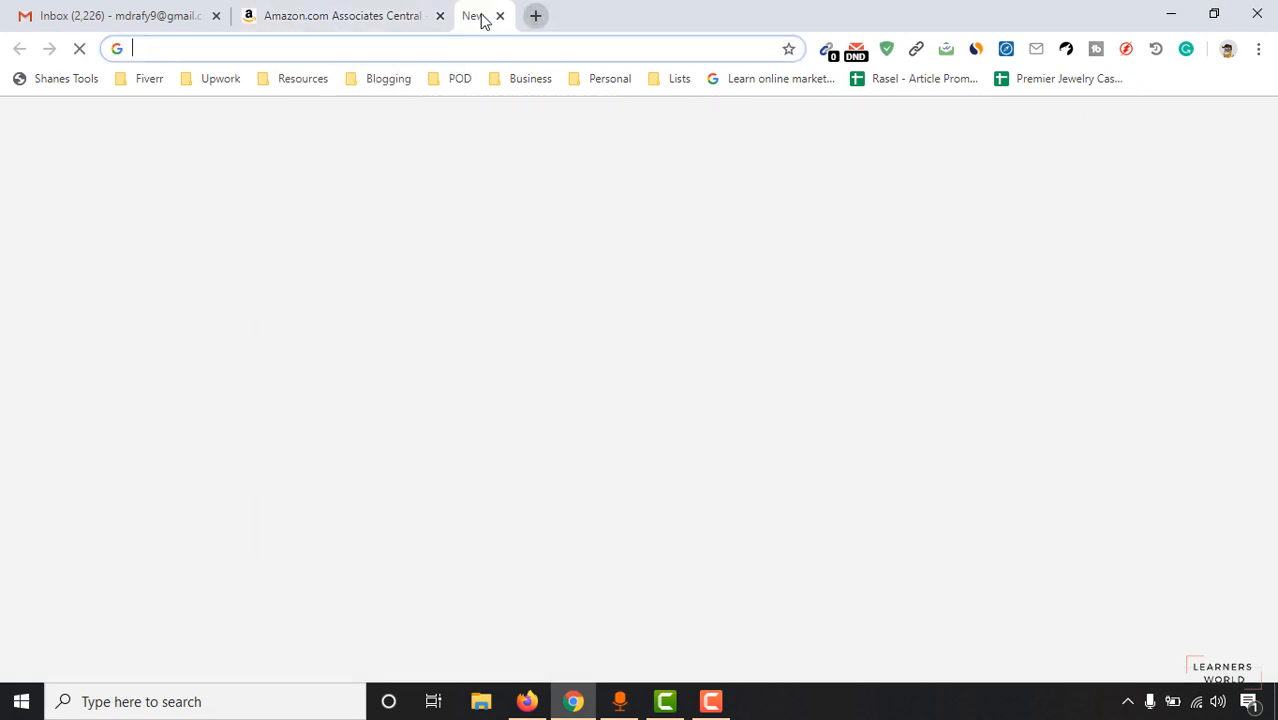
{"action": "type", "text": "youtube.com"}
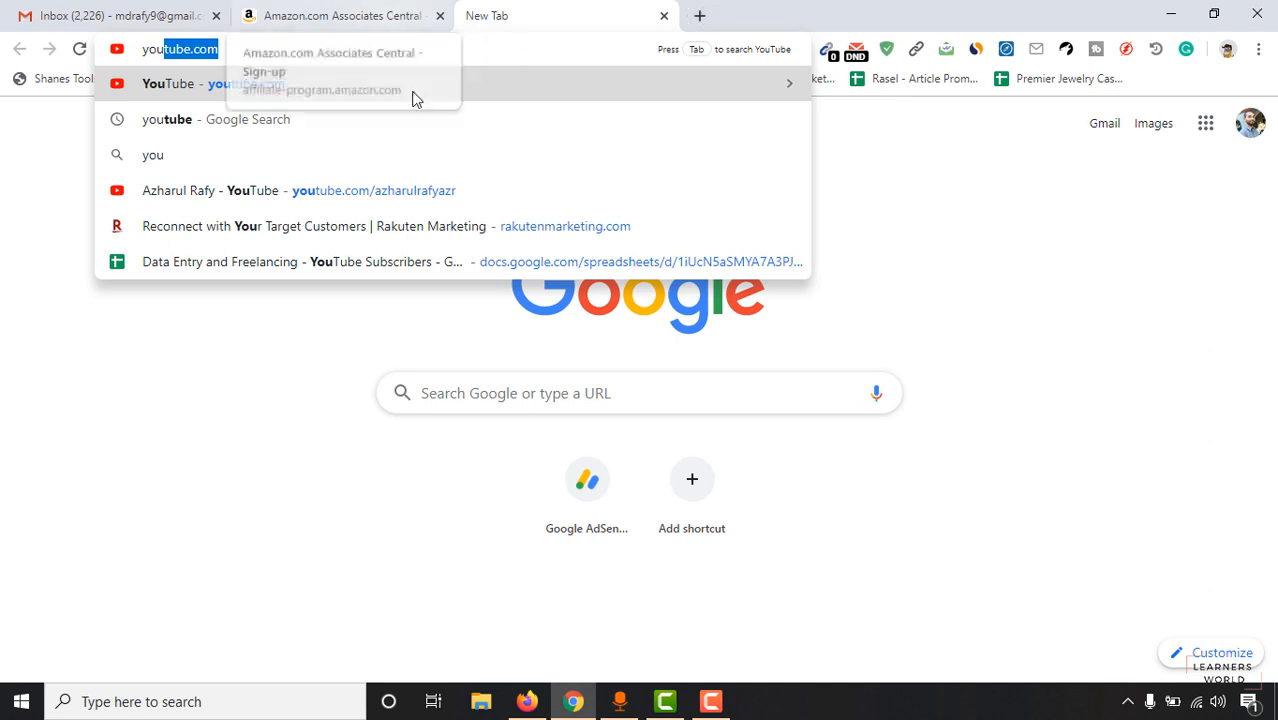
{"action": "key", "text": "Down"}
{"action": "key", "text": "Down"}
{"action": "key", "text": "Down"}
{"action": "key", "text": "Return"}
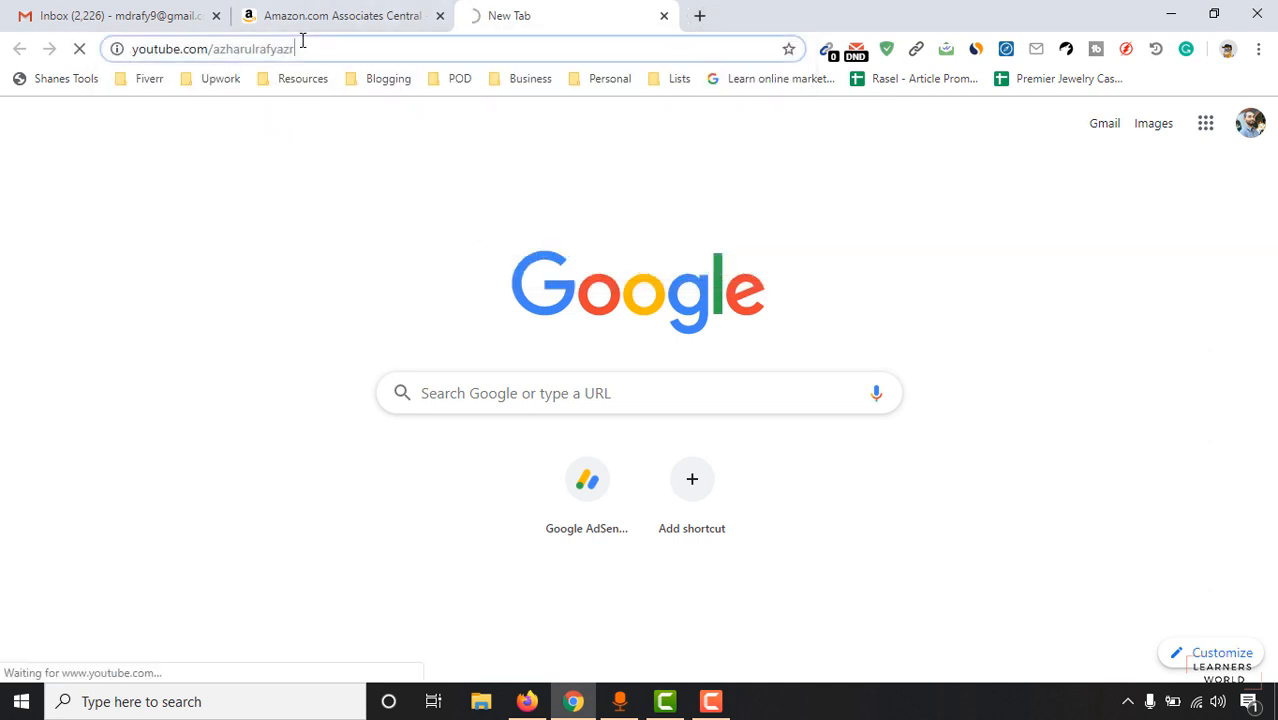
{"action": "left_click", "coordinate": [308, 46]}
{"action": "key", "text": "ctrl+c"}
{"action": "key", "text": "BackSpace"}
{"action": "left_click", "coordinate": [357, 16]}
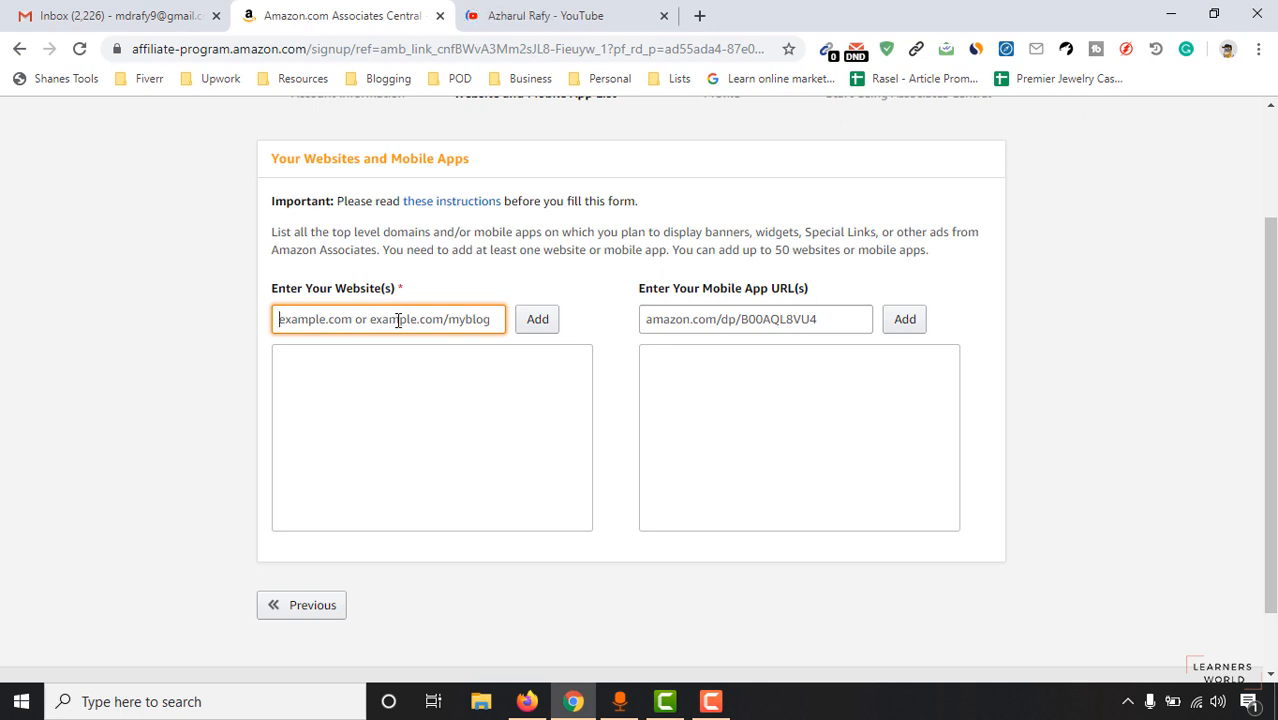
{"action": "key", "text": "ctrl+v"}
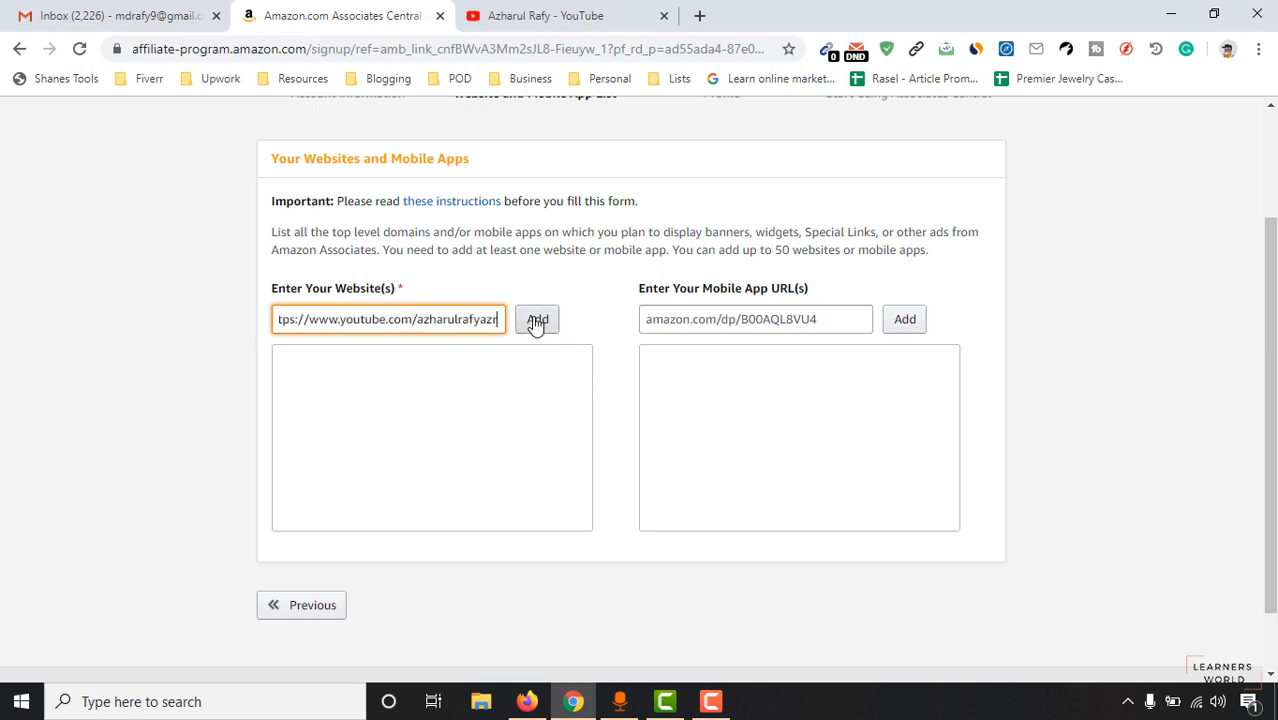
{"action": "left_click", "coordinate": [535, 321]}
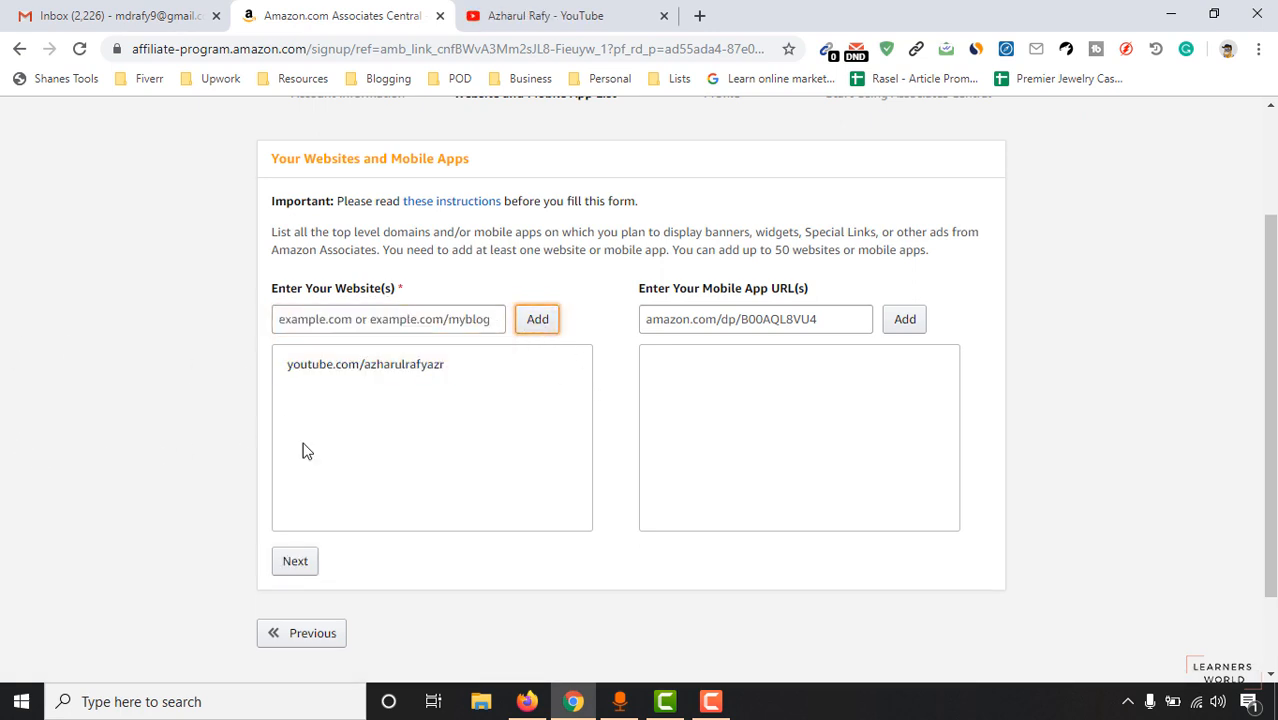
Copy the learners.world address and add it to the website list.
{"action": "left_click", "coordinate": [699, 15]}
{"action": "type", "text": "lear"}
{"action": "key", "text": "Return"}
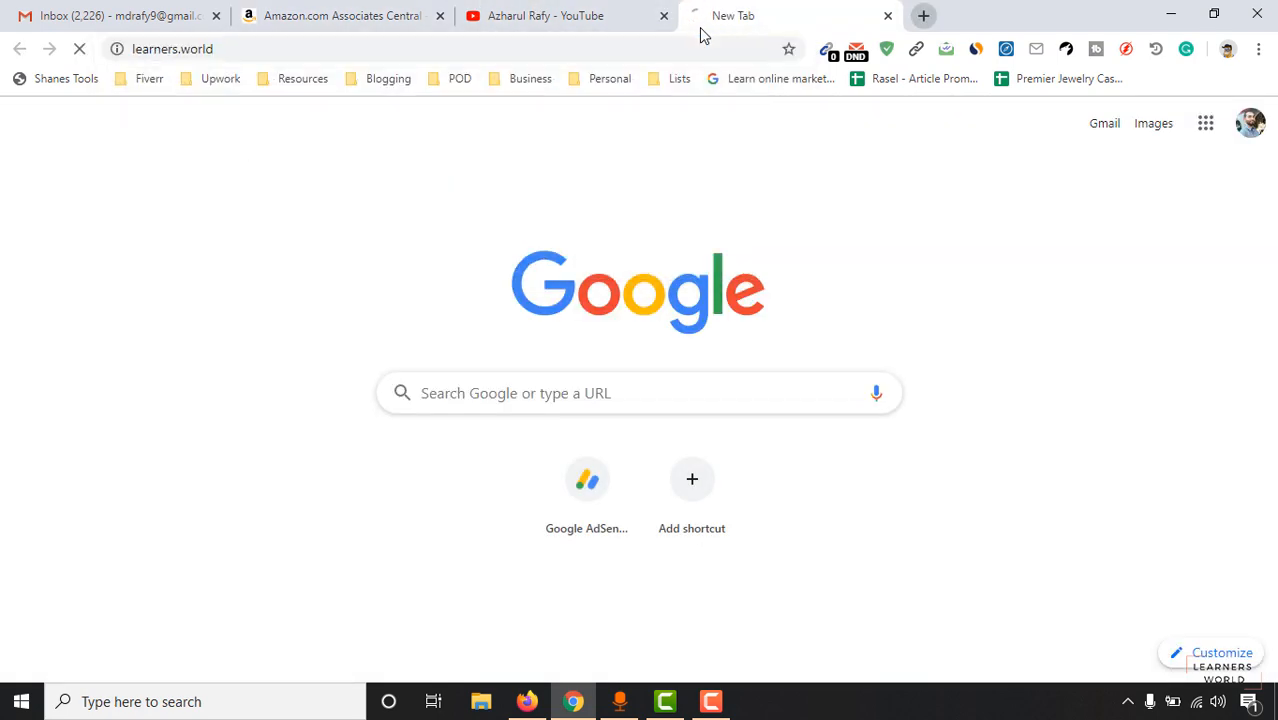
{"action": "left_click", "coordinate": [268, 48]}
{"action": "key", "text": "ctrl+c"}
{"action": "left_click", "coordinate": [305, 12]}
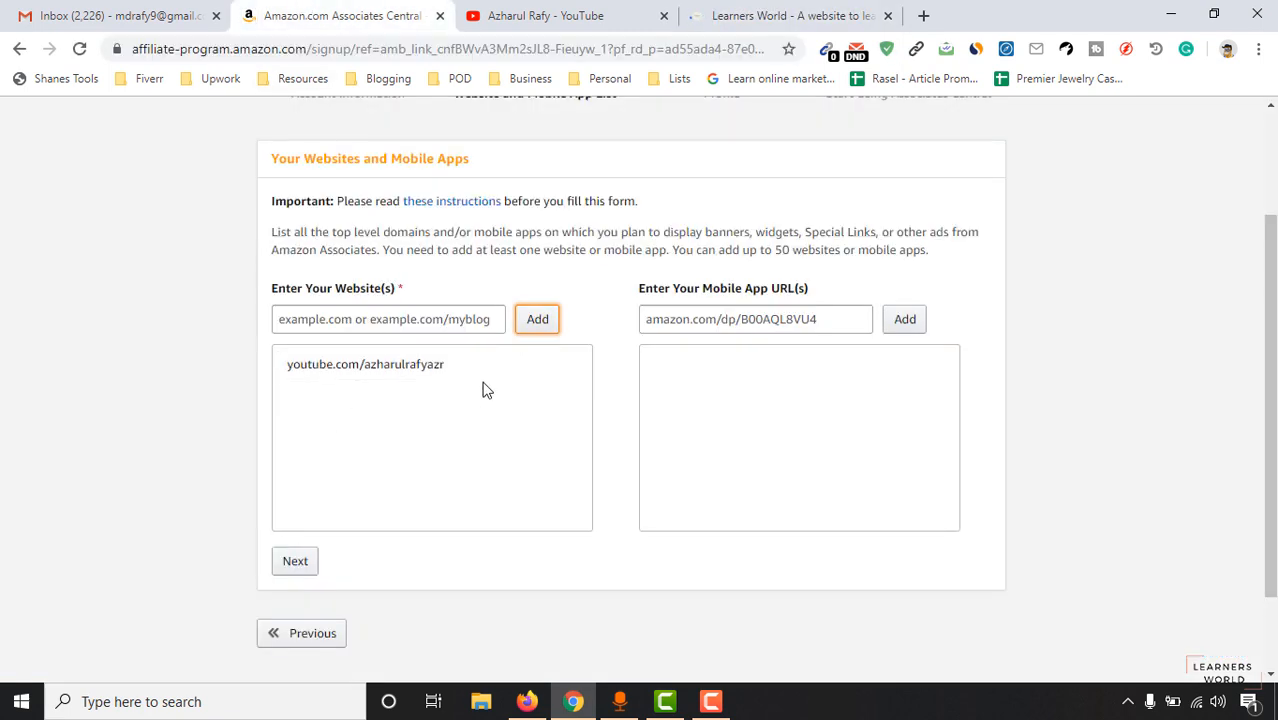
{"action": "left_click", "coordinate": [448, 320]}
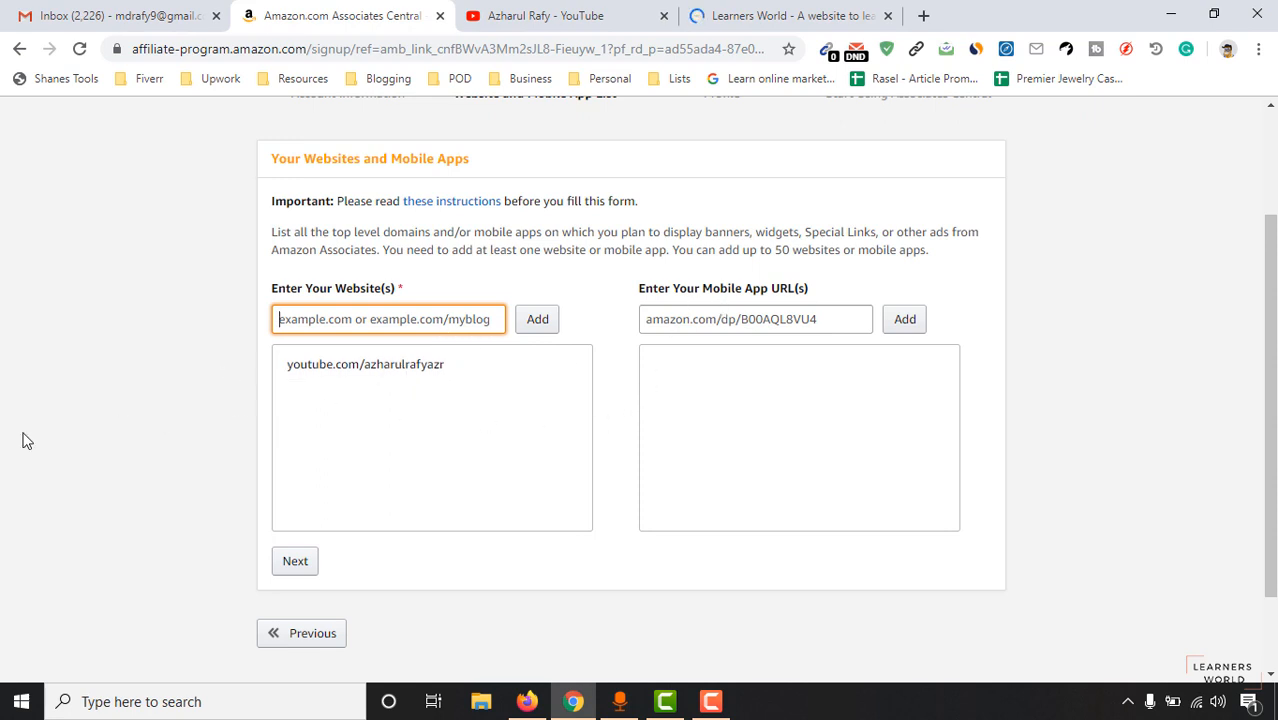
{"action": "key", "text": "ctrl+v"}
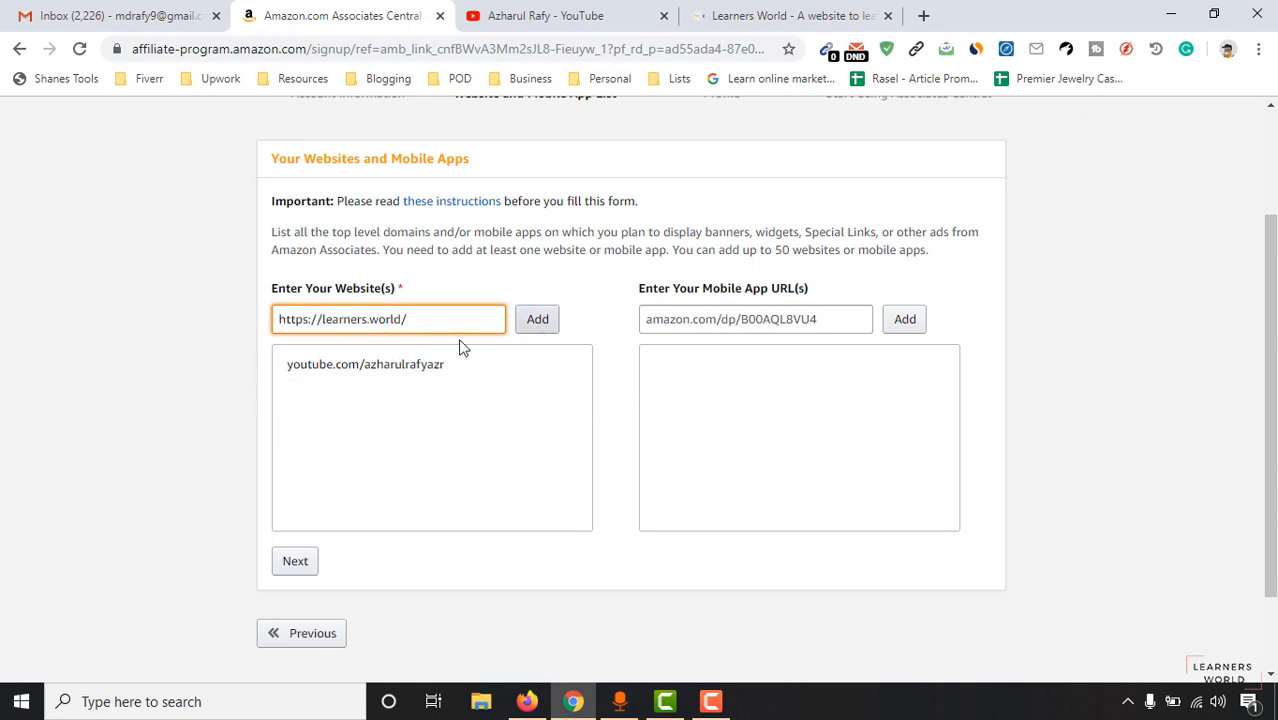
{"action": "left_click", "coordinate": [537, 326]}
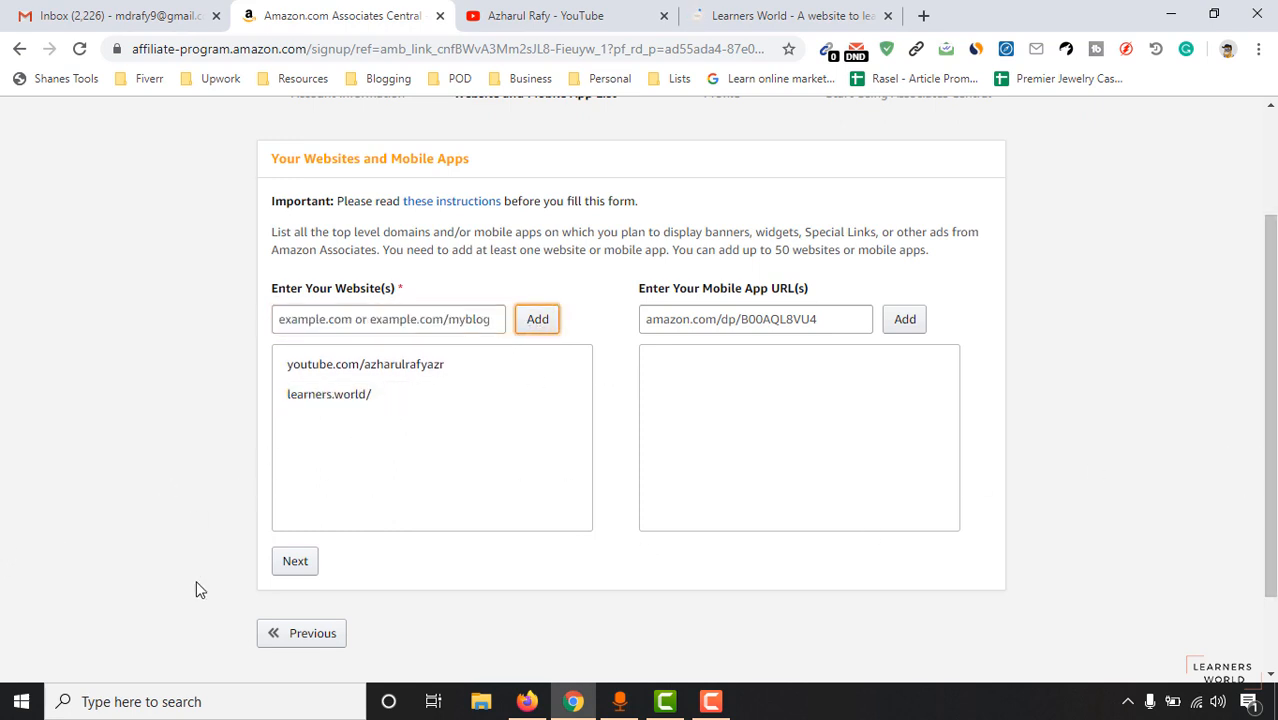
Continue, answer No to the children-under-13 question, and confirm the website list.
{"action": "left_click", "coordinate": [294, 565]}
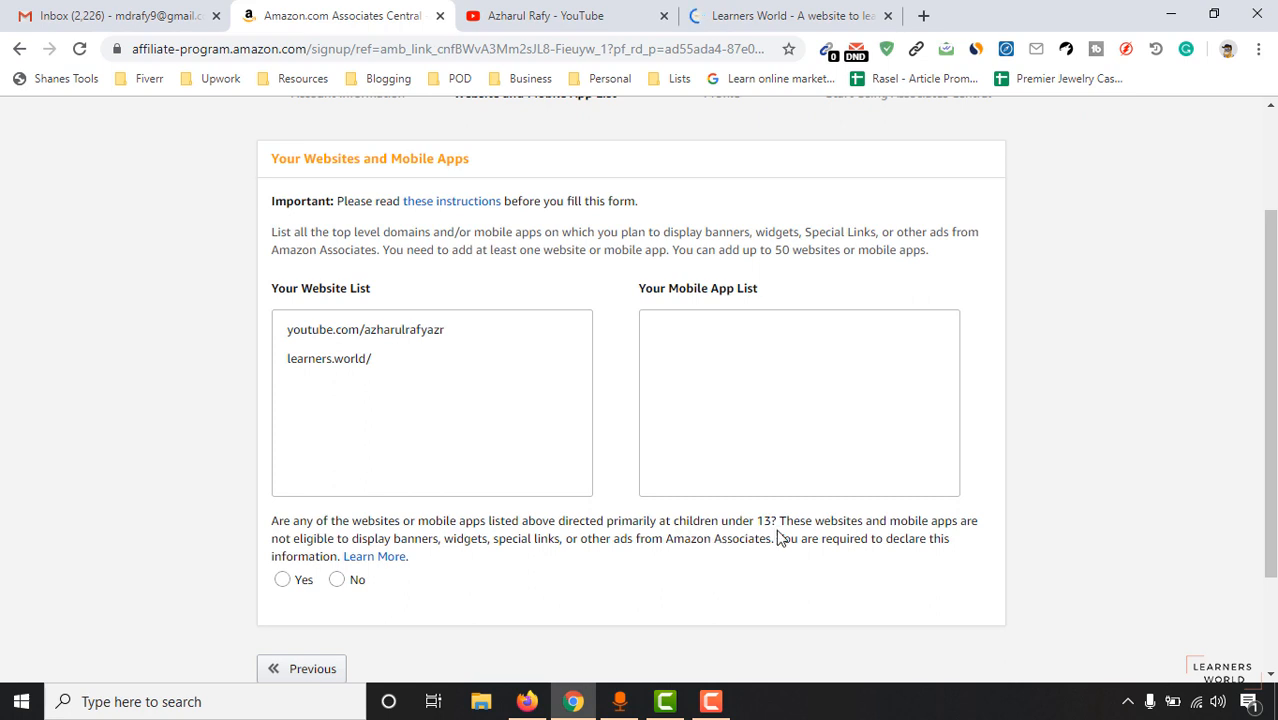
{"action": "left_click", "coordinate": [352, 579]}
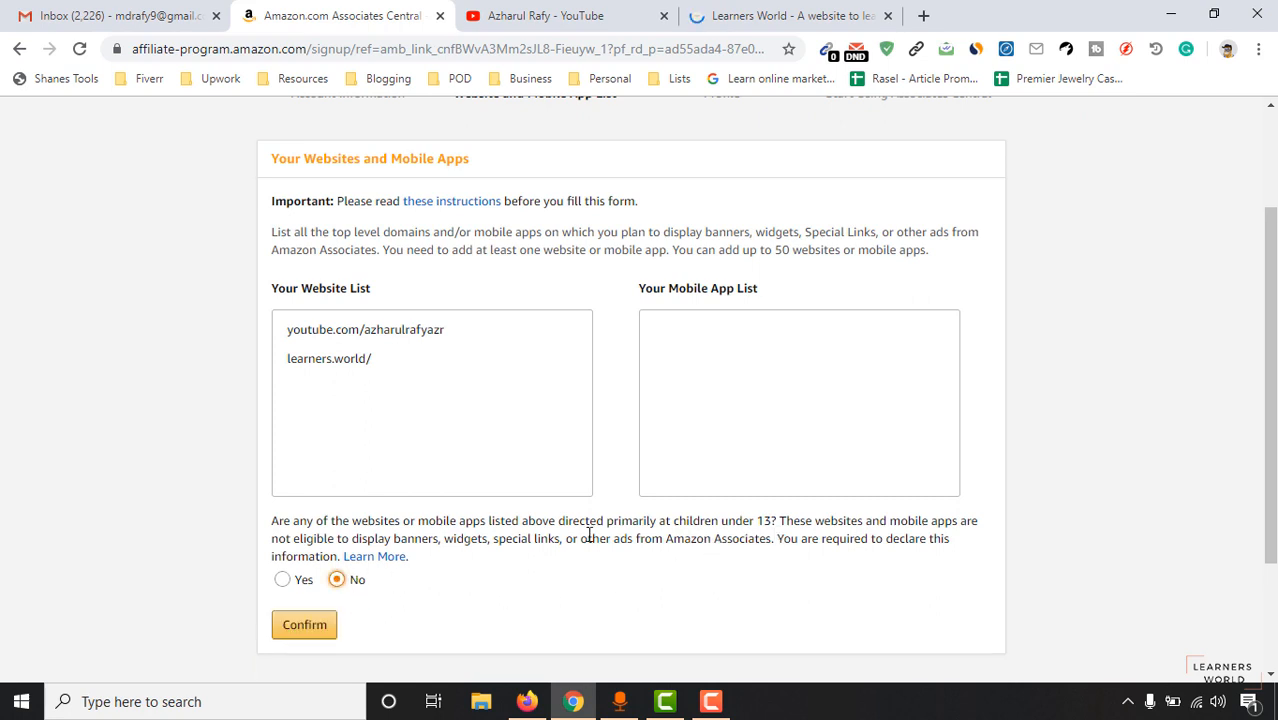
{"action": "left_click", "coordinate": [283, 579]}
{"action": "left_click", "coordinate": [354, 614]}
{"action": "left_click", "coordinate": [311, 630]}
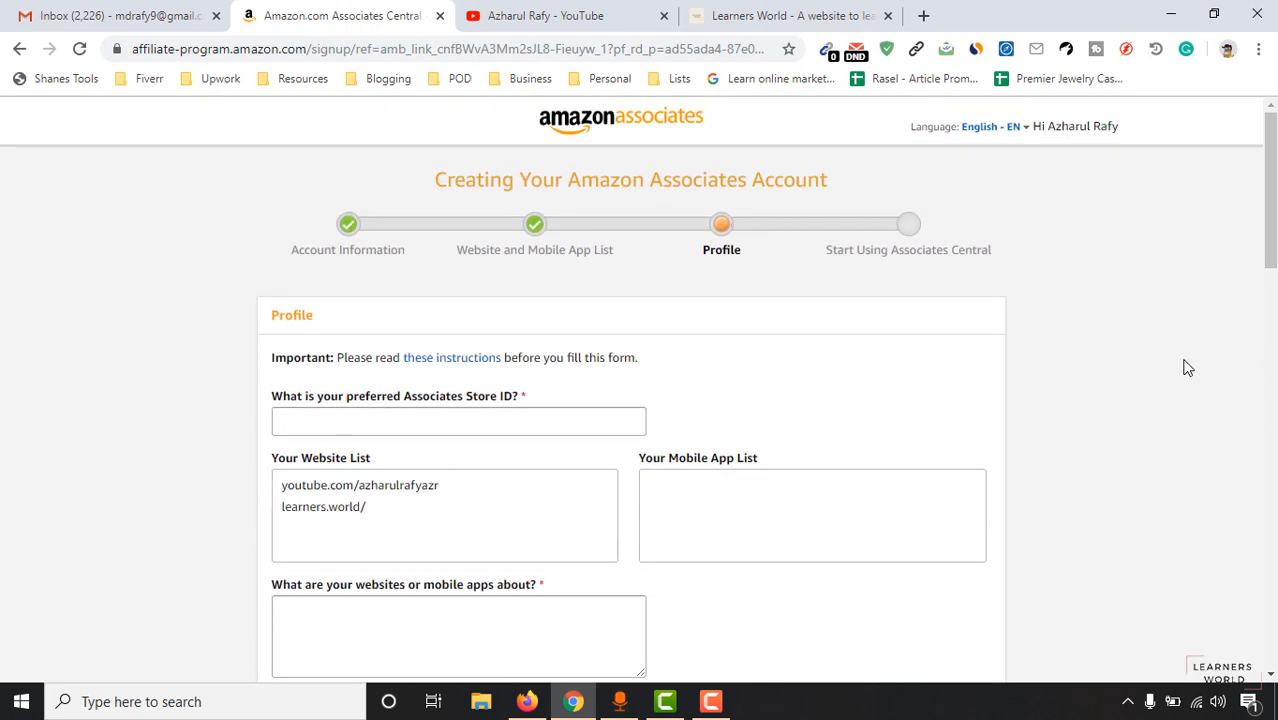
Enter a preferred Store ID.
{"action": "left_click_drag", "start_coordinate": [1270, 230], "coordinate": [1270, 258]}
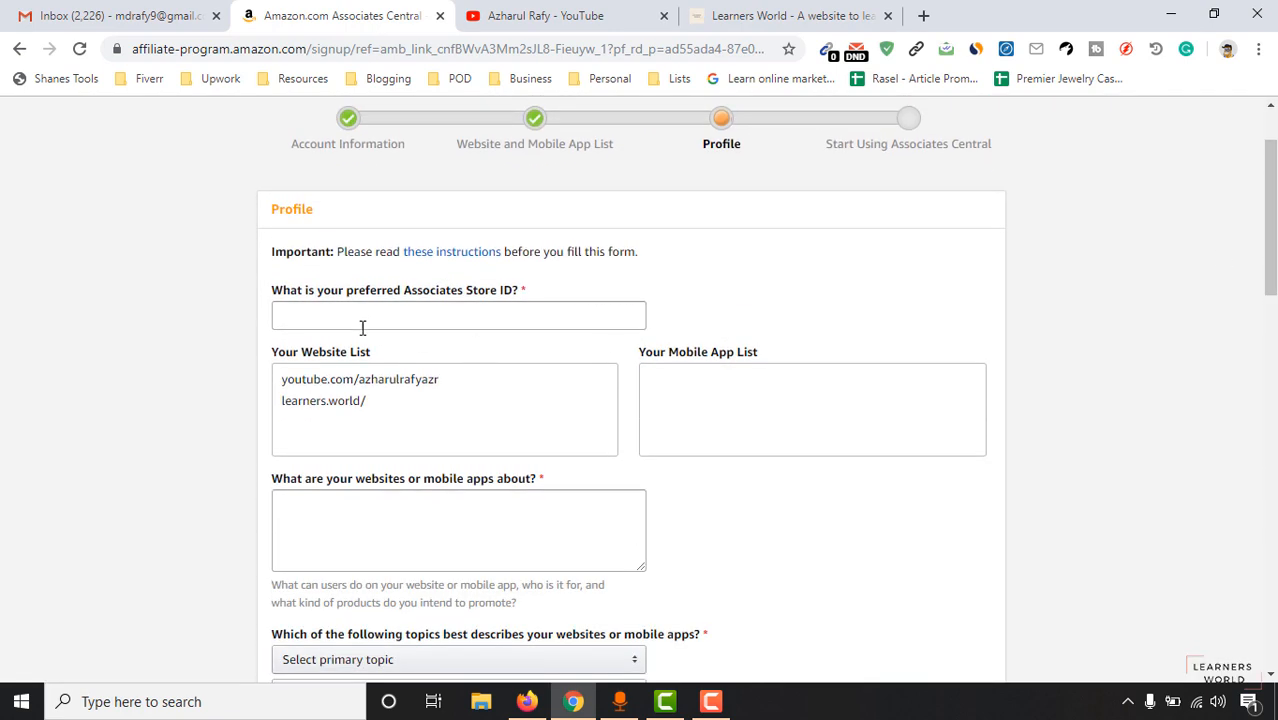
{"action": "left_click", "coordinate": [362, 327]}
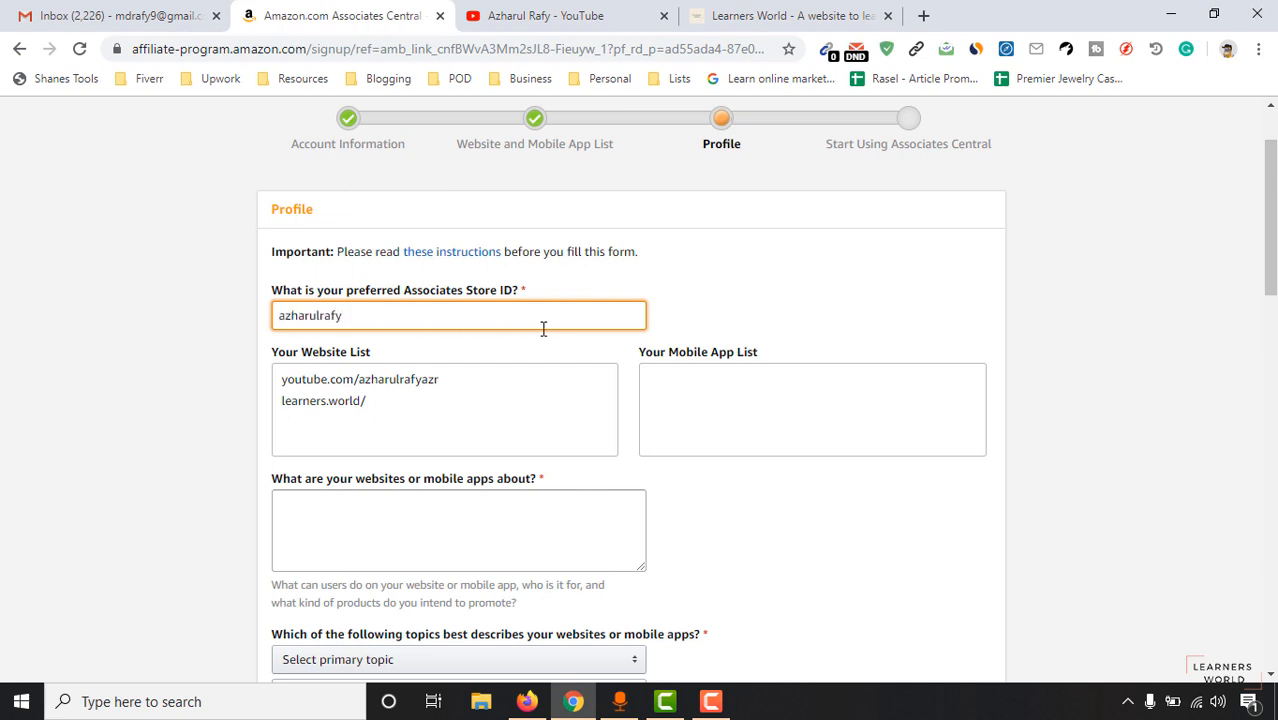
{"action": "left_click", "coordinate": [153, 416]}
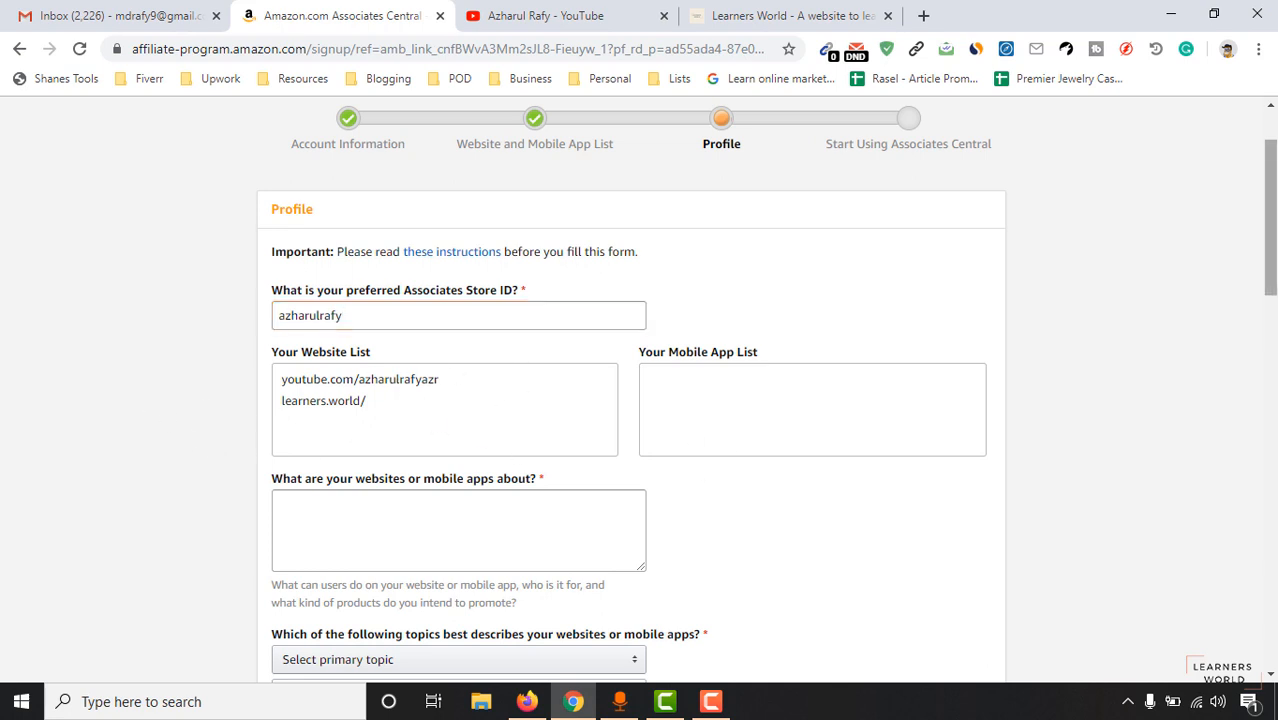
{"action": "scroll", "coordinate": [516, 455], "scroll_direction": "down", "scroll_amount": 1}
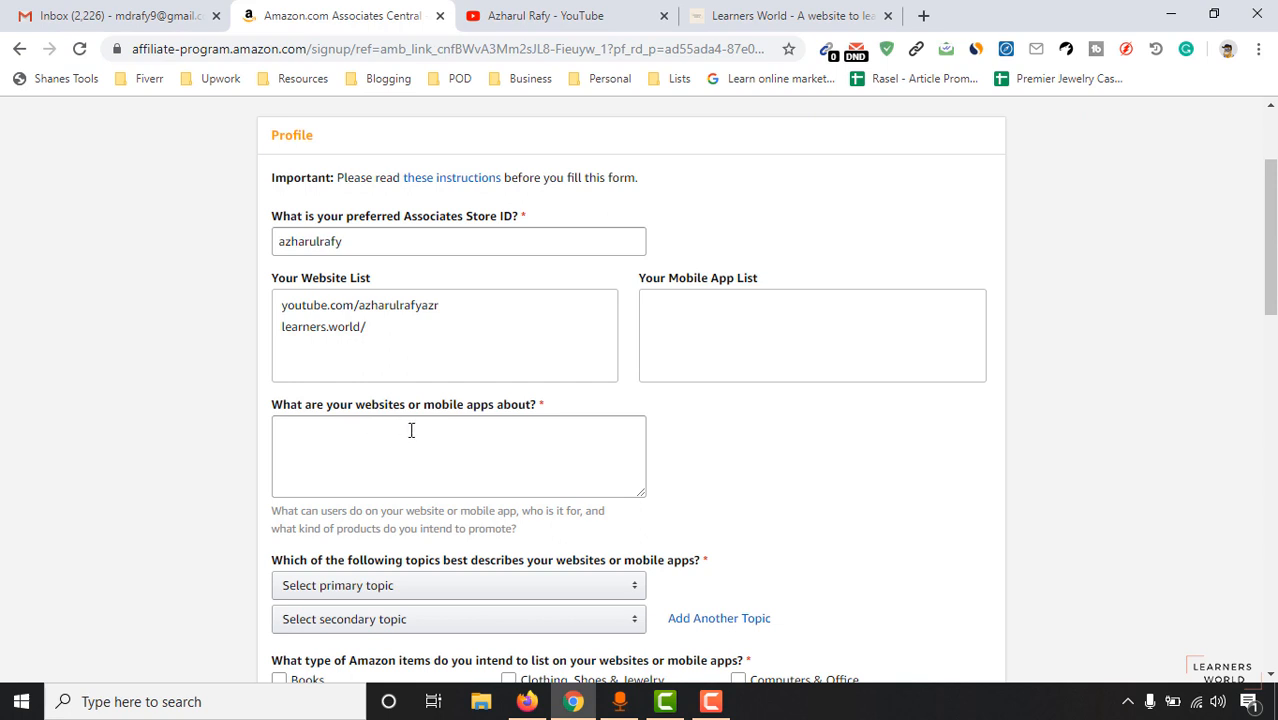
Describe the sites as 'Through the channels, I provide educational content to my audiences.'.
{"action": "left_click", "coordinate": [534, 437]}
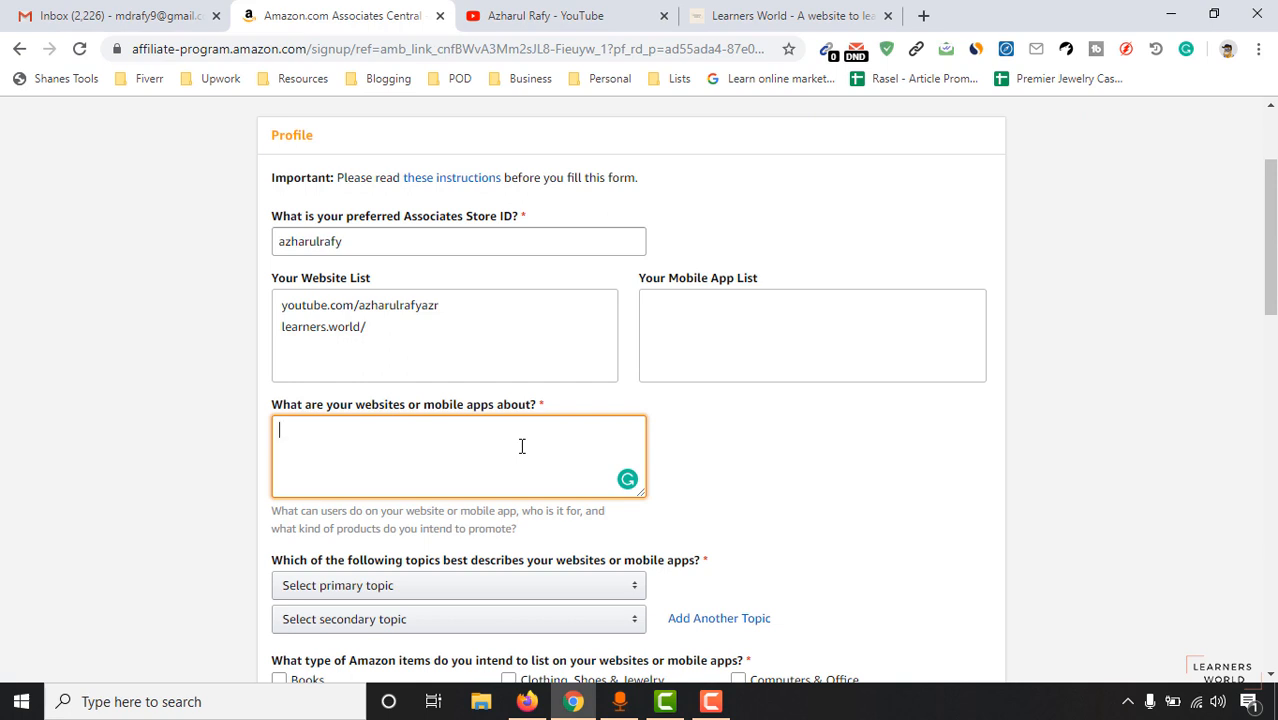
{"action": "type", "text": "rough the channels, I provide education"}
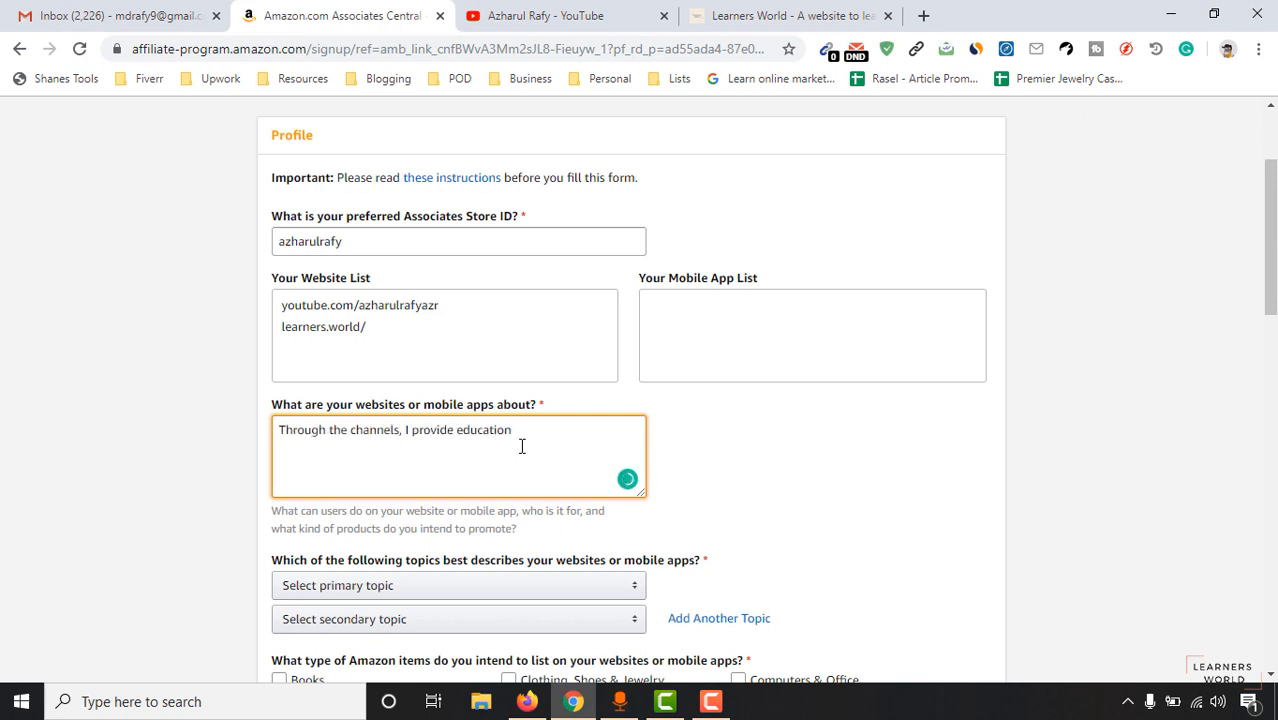
{"action": "type", "text": "al contents to my audiences - as an example - I teach peoples how to make m"}
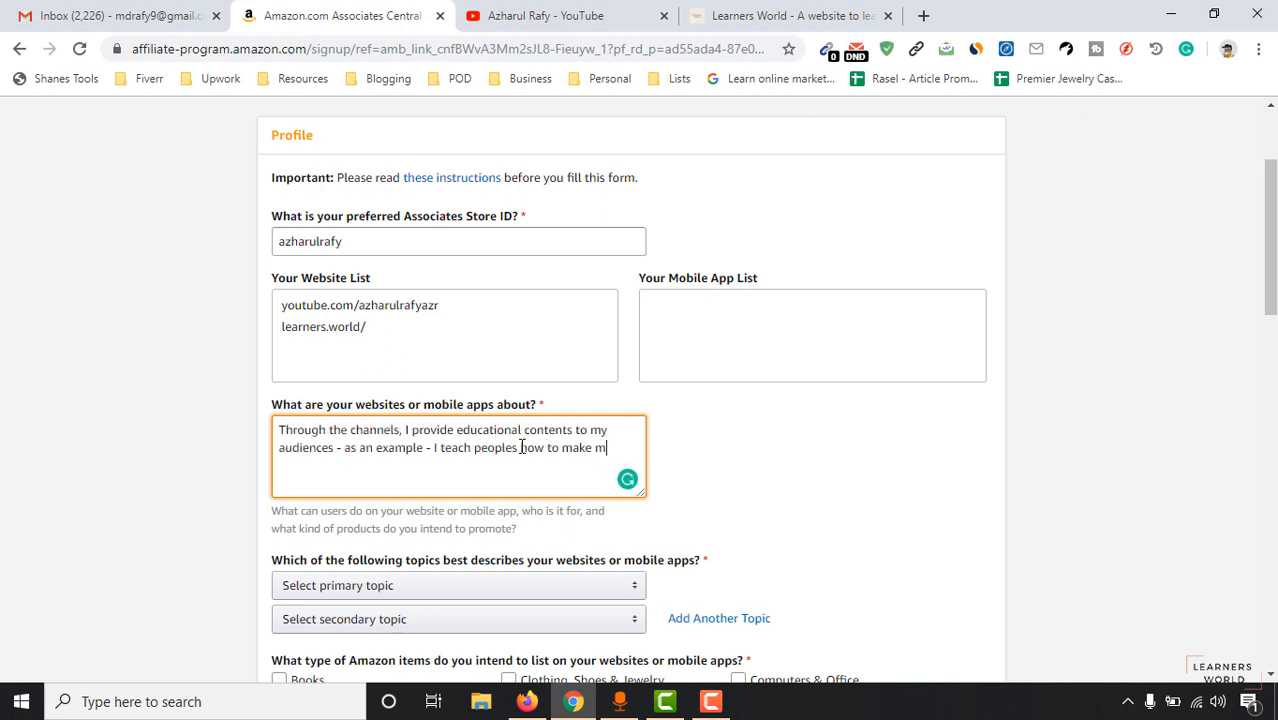
{"action": "key", "text": "BackSpace"}
{"action": "key", "text": "BackSpace"}
{"action": "key", "text": "BackSpace"}
{"action": "key", "text": "BackSpace"}
{"action": "key", "text": "BackSpace"}
{"action": "key", "text": "BackSpace"}
{"action": "key", "text": "BackSpace"}
{"action": "key", "text": "BackSpace"}
{"action": "key", "text": "BackSpace"}
{"action": "key", "text": "BackSpace"}
{"action": "key", "text": "BackSpace"}
{"action": "key", "text": "BackSpace"}
{"action": "key", "text": "BackSpace"}
{"action": "key", "text": "BackSpace"}
{"action": "key", "text": "BackSpace"}
{"action": "key", "text": "BackSpace"}
{"action": "key", "text": "BackSpace"}
{"action": "key", "text": "BackSpace"}
{"action": "key", "text": "BackSpace"}
{"action": "key", "text": "BackSpace"}
{"action": "type", "text": "."}
{"action": "mouse_move", "coordinate": [548, 432]}
{"action": "left_click", "coordinate": [554, 336]}
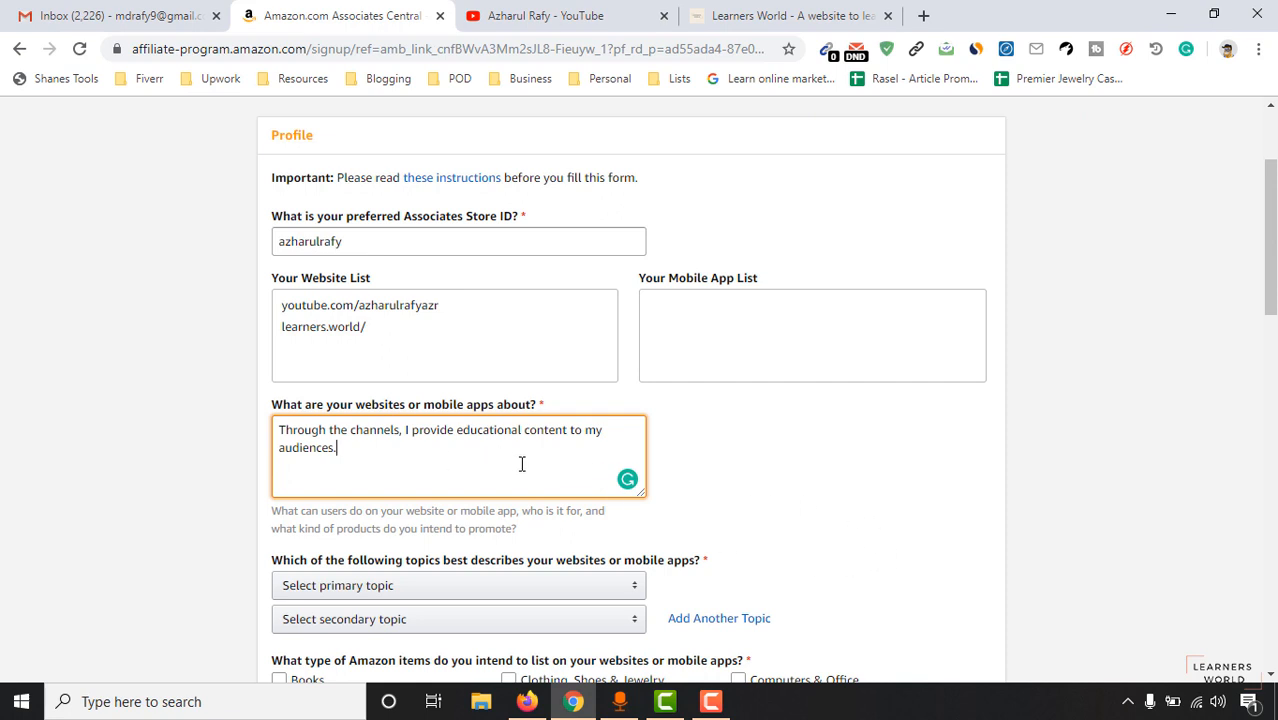
{"action": "key", "text": "ctrl+a"}
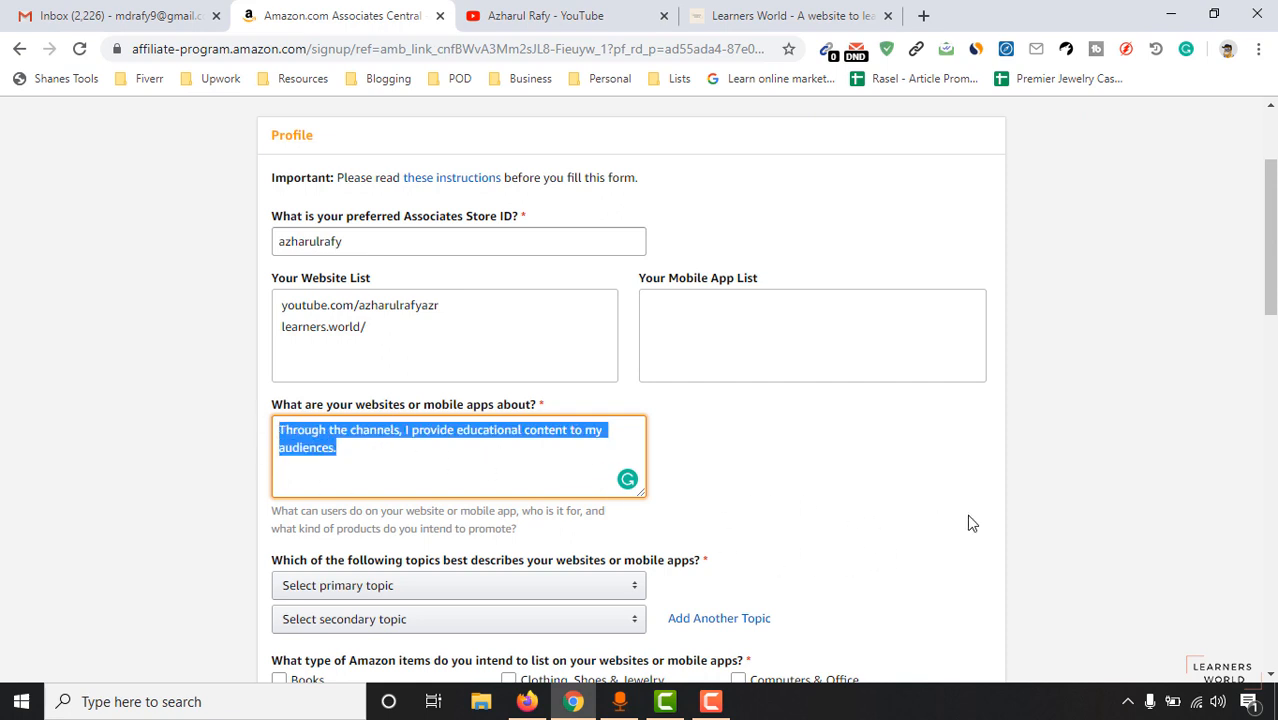
Set primary topic to Education/School/Reference/News and secondary to Computers/Software/Technology.
{"action": "left_click", "coordinate": [25, 441]}
{"action": "scroll", "coordinate": [25, 441], "scroll_direction": "down", "scroll_amount": 1}
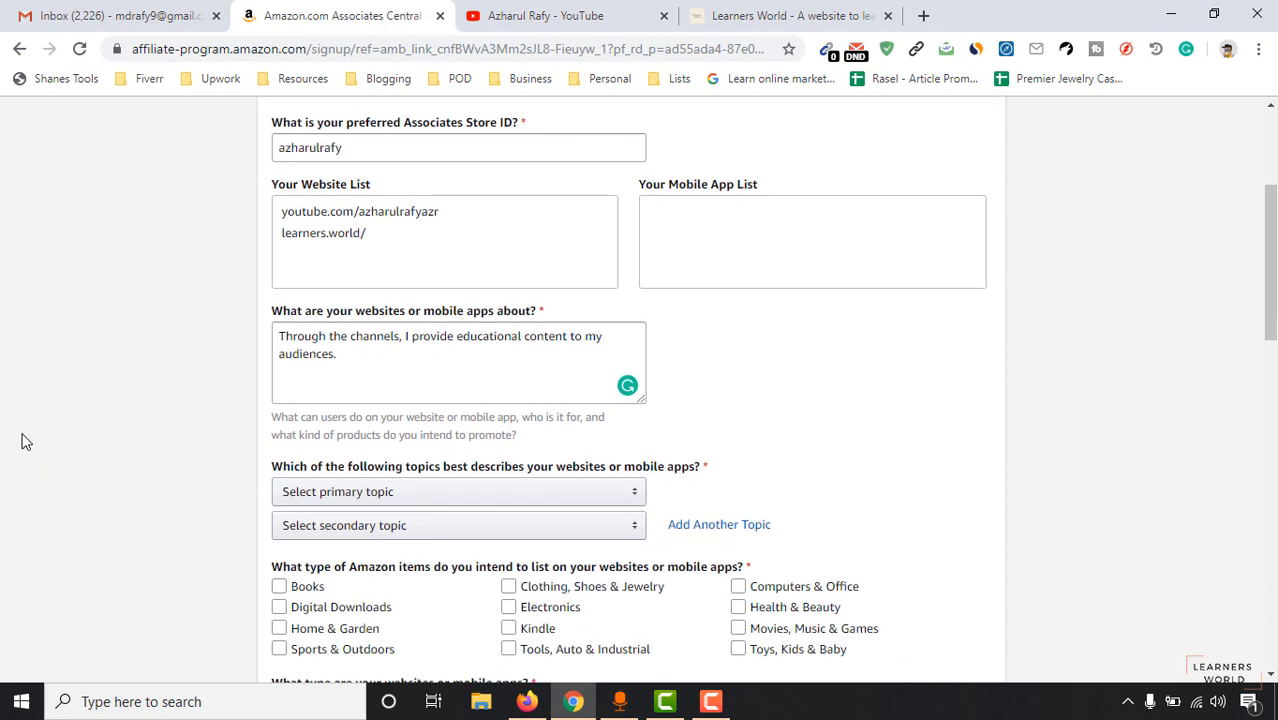
{"action": "scroll", "coordinate": [302, 365], "scroll_direction": "down", "scroll_amount": 1}
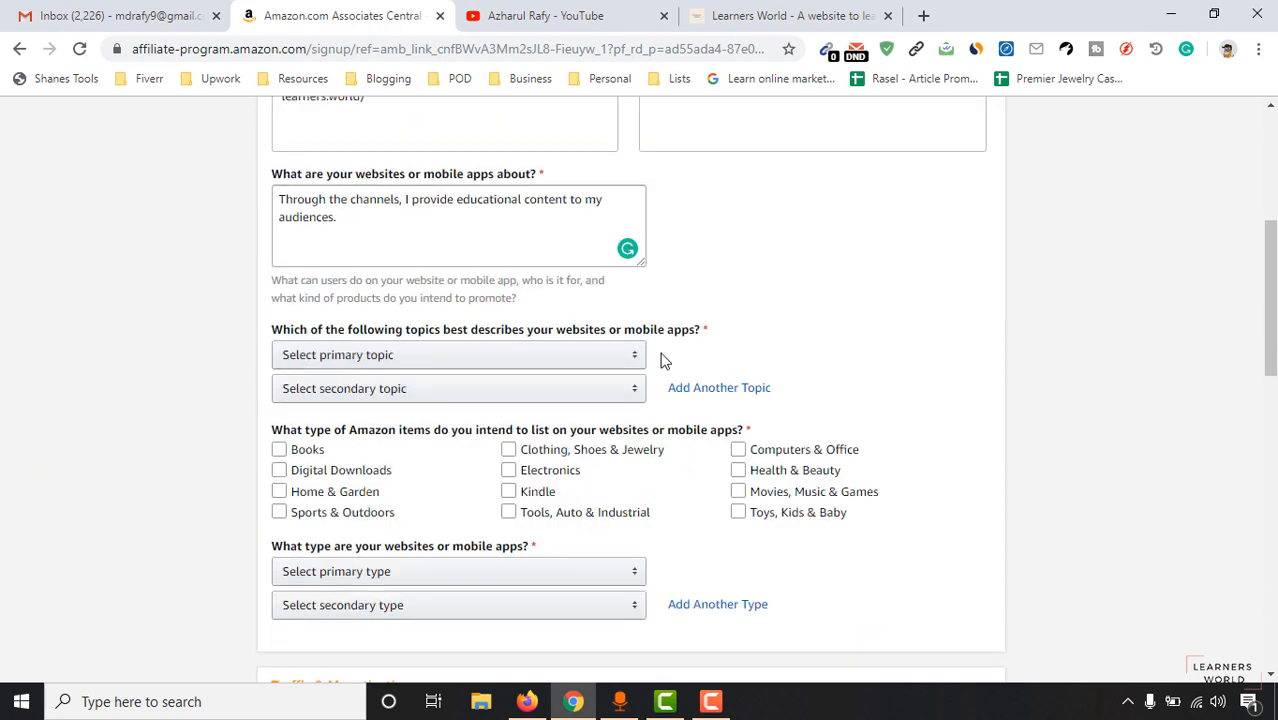
{"action": "left_click", "coordinate": [527, 358]}
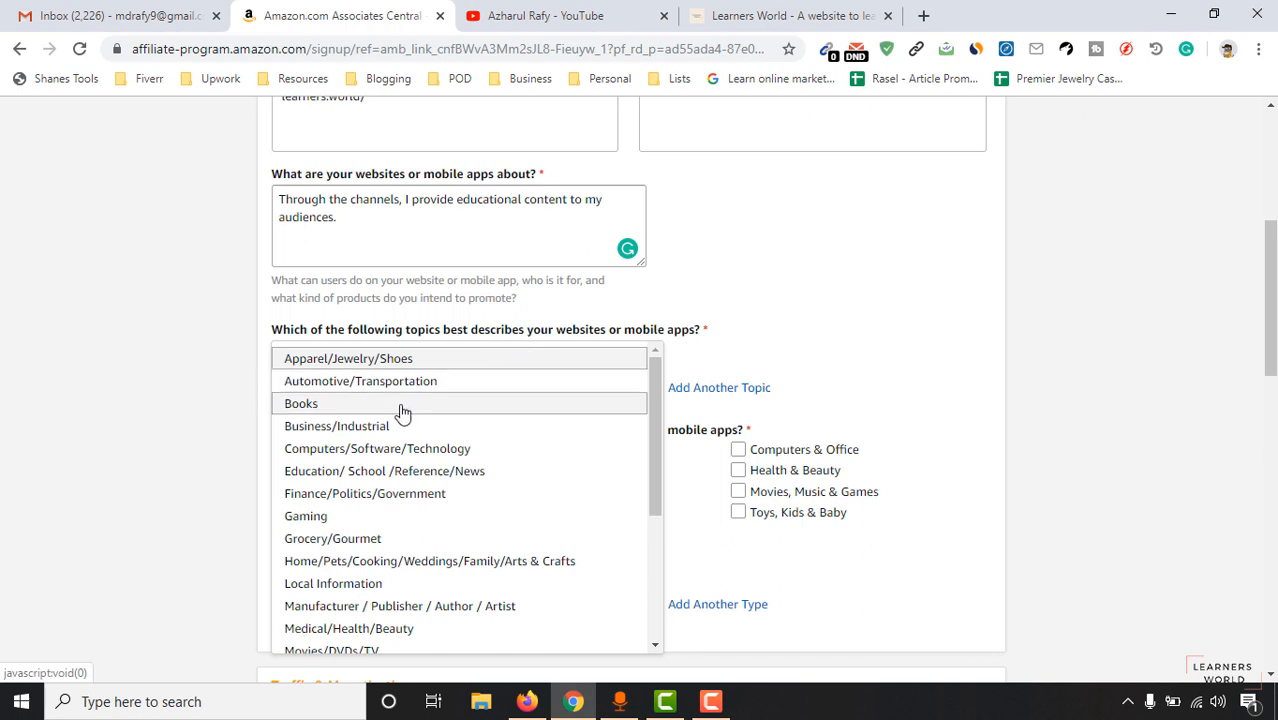
{"action": "scroll", "coordinate": [402, 434], "scroll_direction": "down", "scroll_amount": 1}
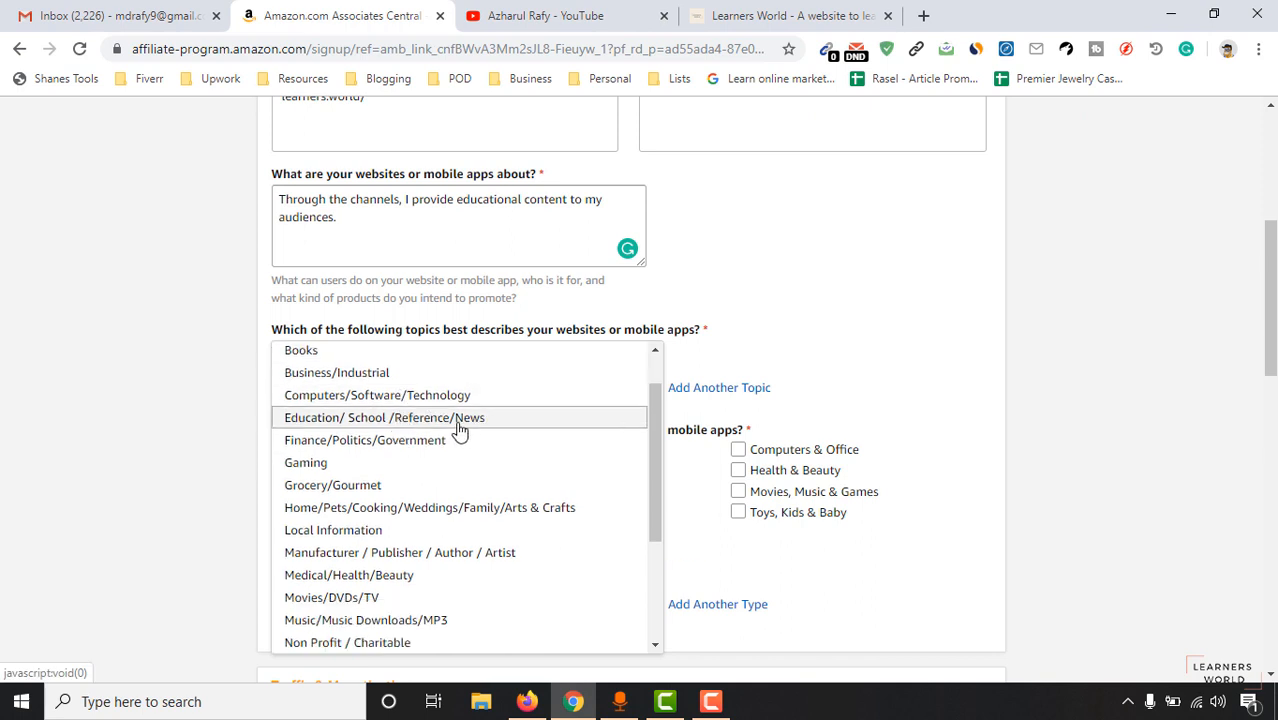
{"action": "scroll", "coordinate": [430, 412], "scroll_direction": "up", "scroll_amount": 1}
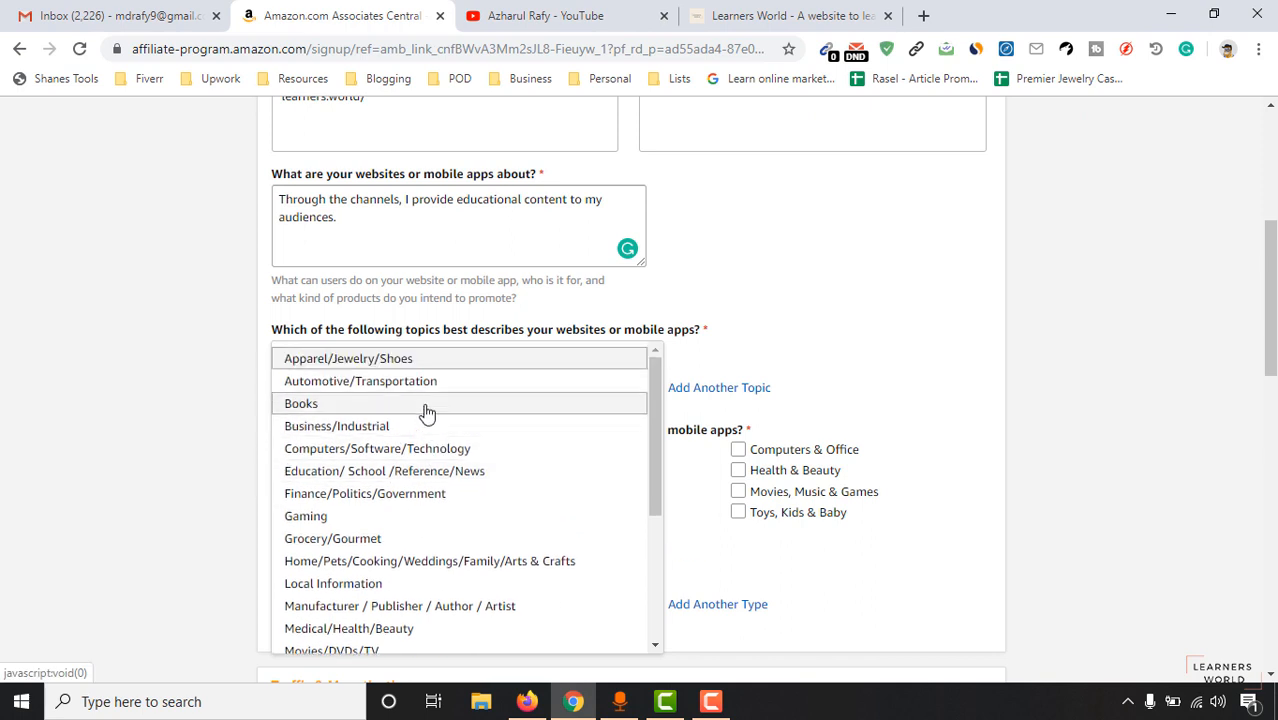
{"action": "left_click", "coordinate": [468, 474]}
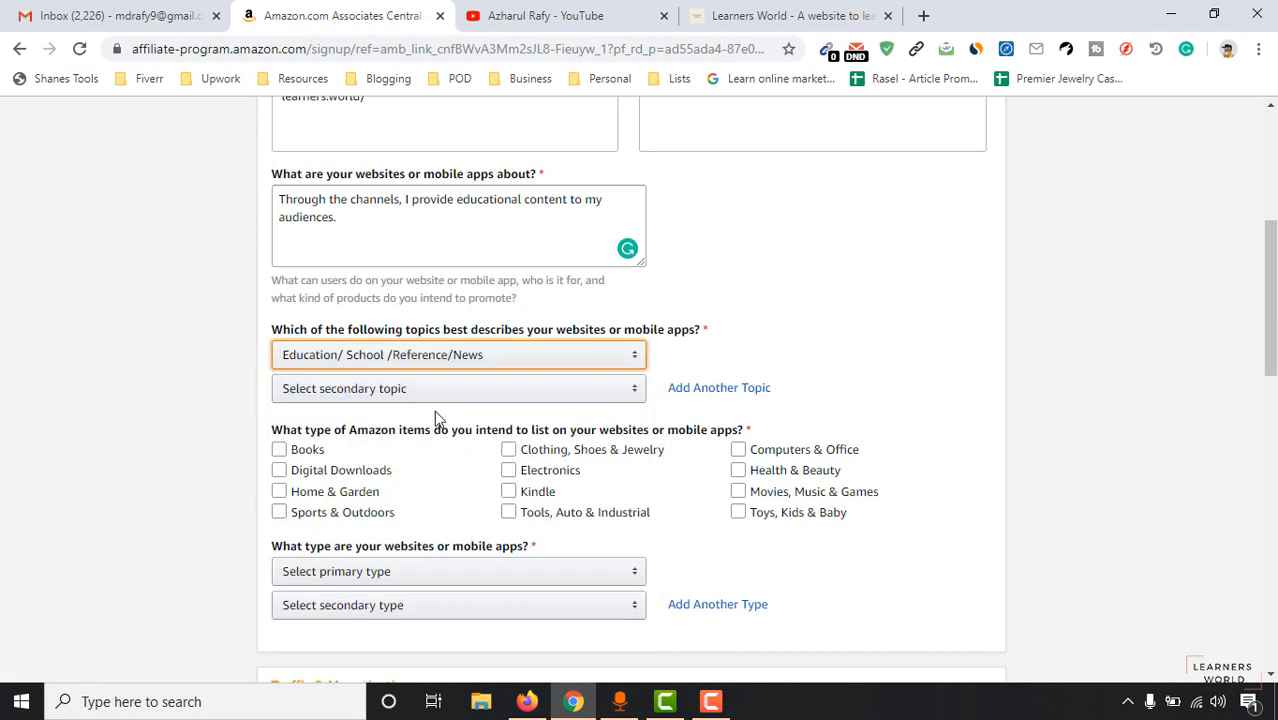
{"action": "left_click", "coordinate": [471, 396]}
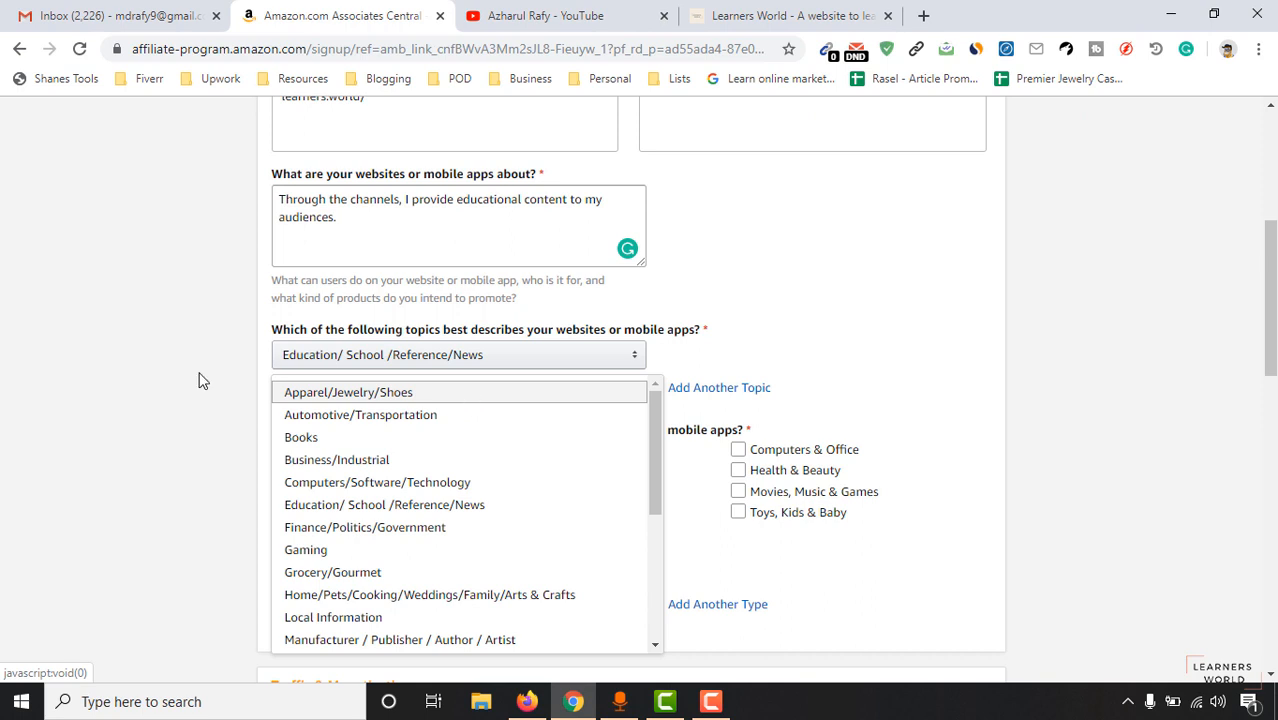
{"action": "scroll", "coordinate": [97, 402], "scroll_direction": "down", "scroll_amount": 1}
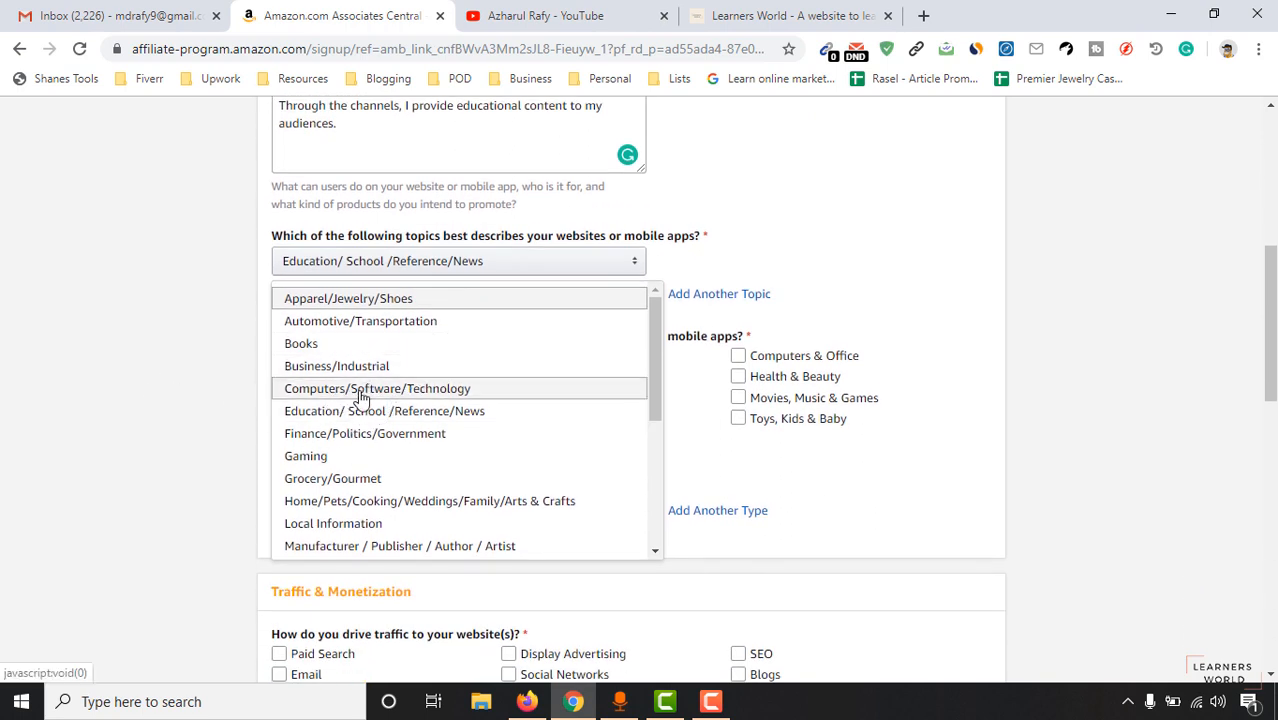
{"action": "left_click", "coordinate": [408, 391]}
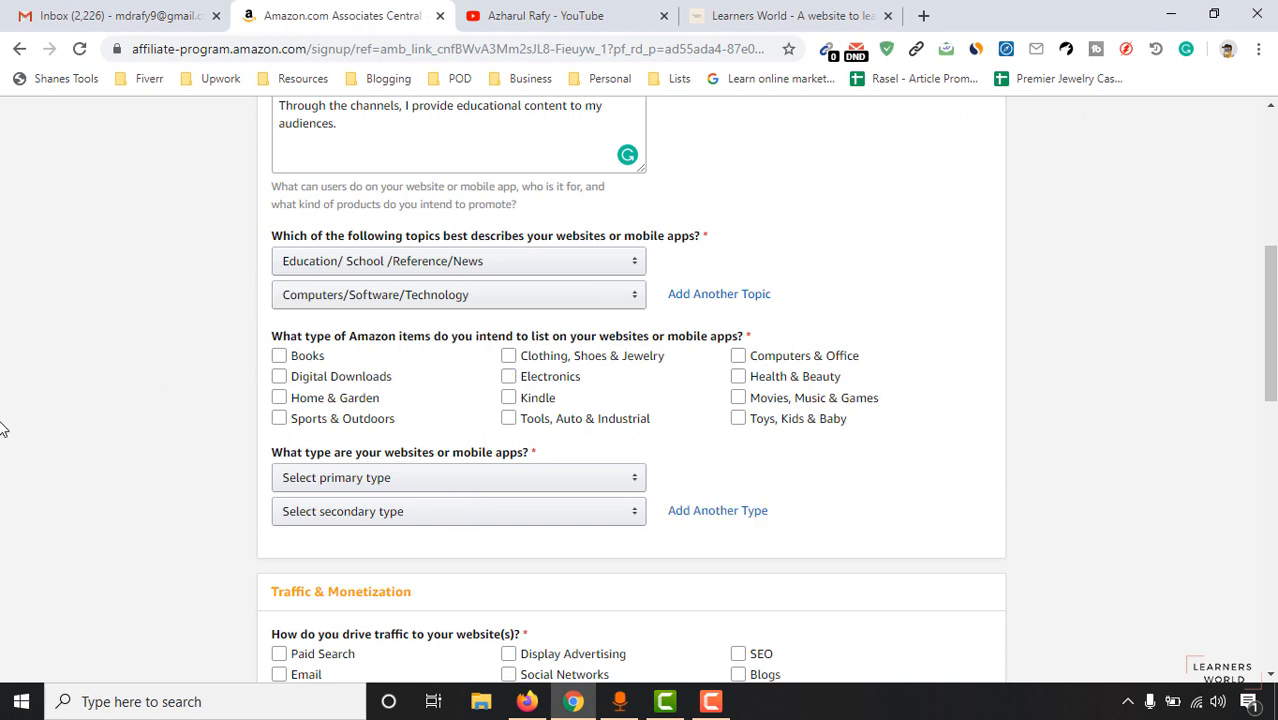
Tick Books, Digital Downloads, Electronics and Computers & Office as item types.
{"action": "left_click", "coordinate": [300, 357]}
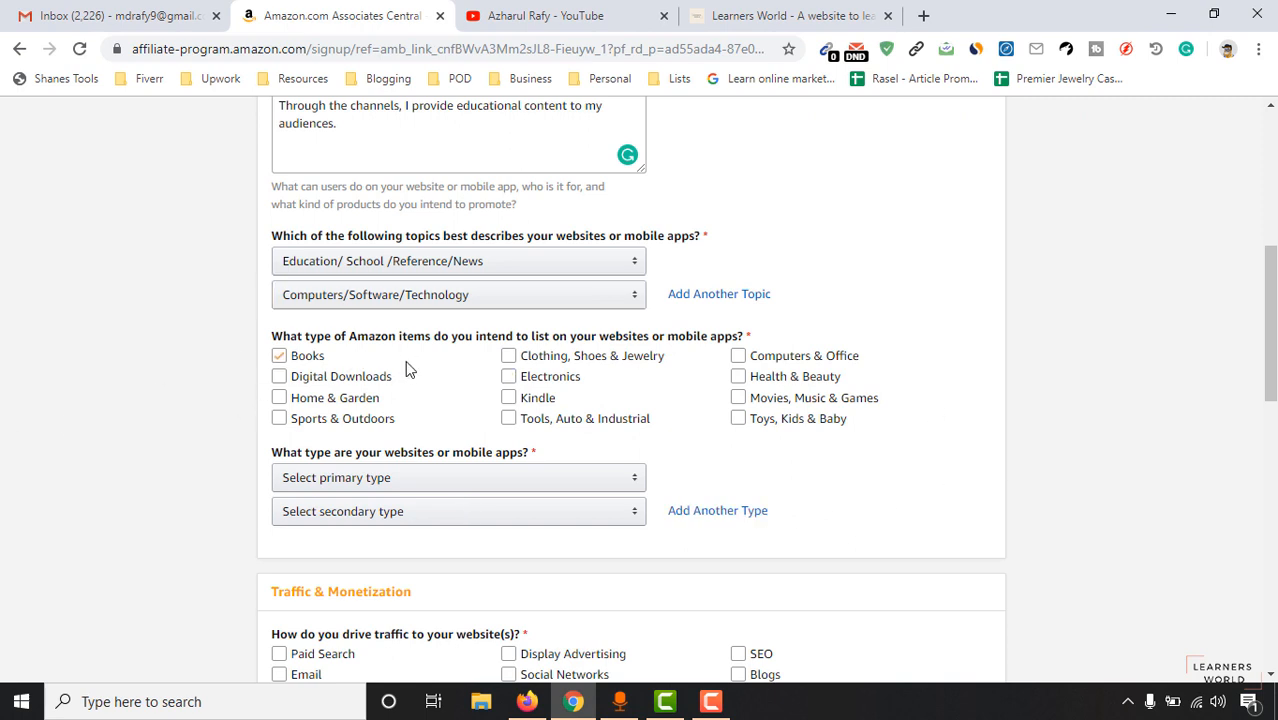
{"action": "left_click", "coordinate": [508, 355]}
{"action": "left_click", "coordinate": [280, 356]}
{"action": "left_click", "coordinate": [279, 376]}
{"action": "left_click", "coordinate": [536, 377]}
{"action": "left_click", "coordinate": [828, 358]}
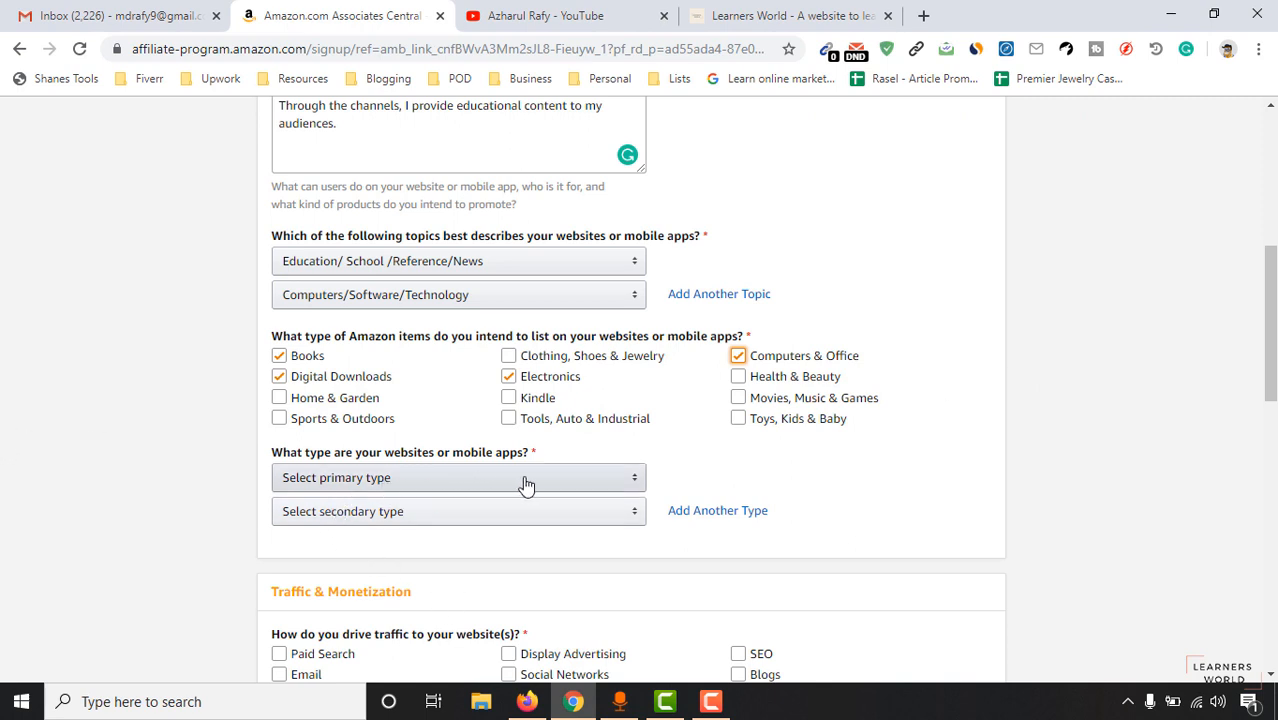
{"action": "scroll", "coordinate": [526, 485], "scroll_direction": "down", "scroll_amount": 2}
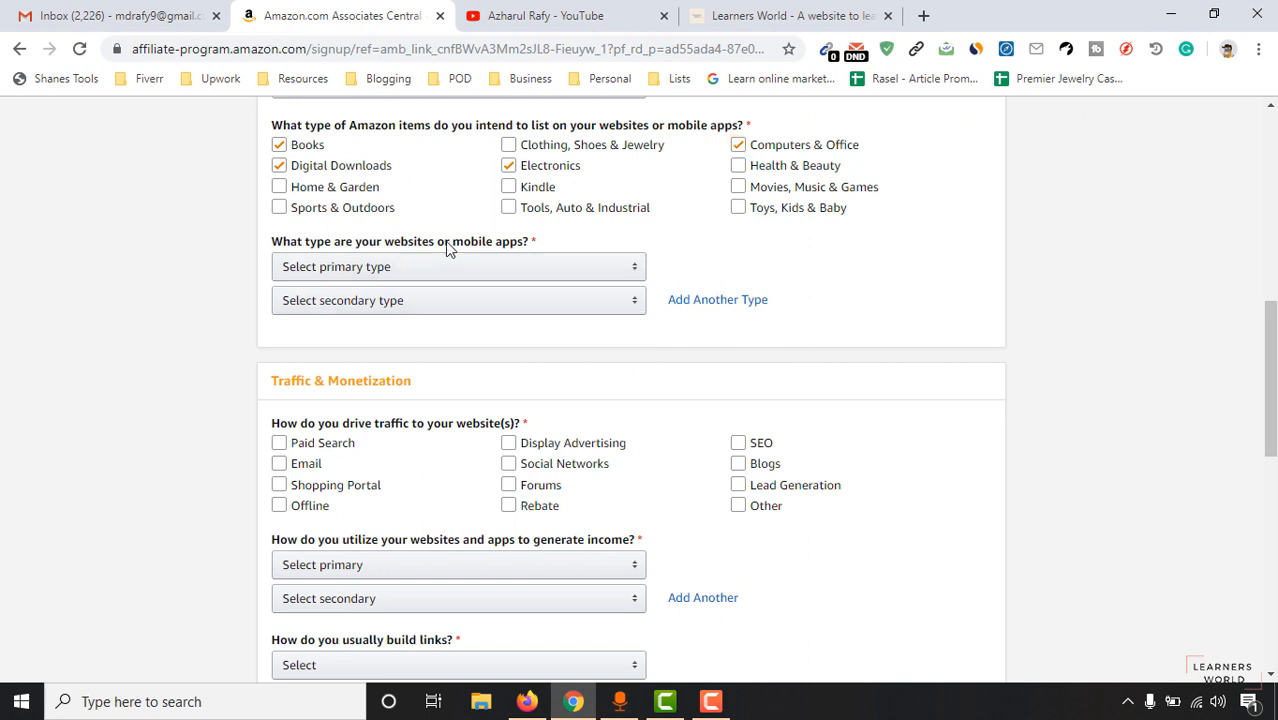
Set the website types to Content or Niche Website (primary) and Blog (secondary).
{"action": "left_click", "coordinate": [448, 275]}
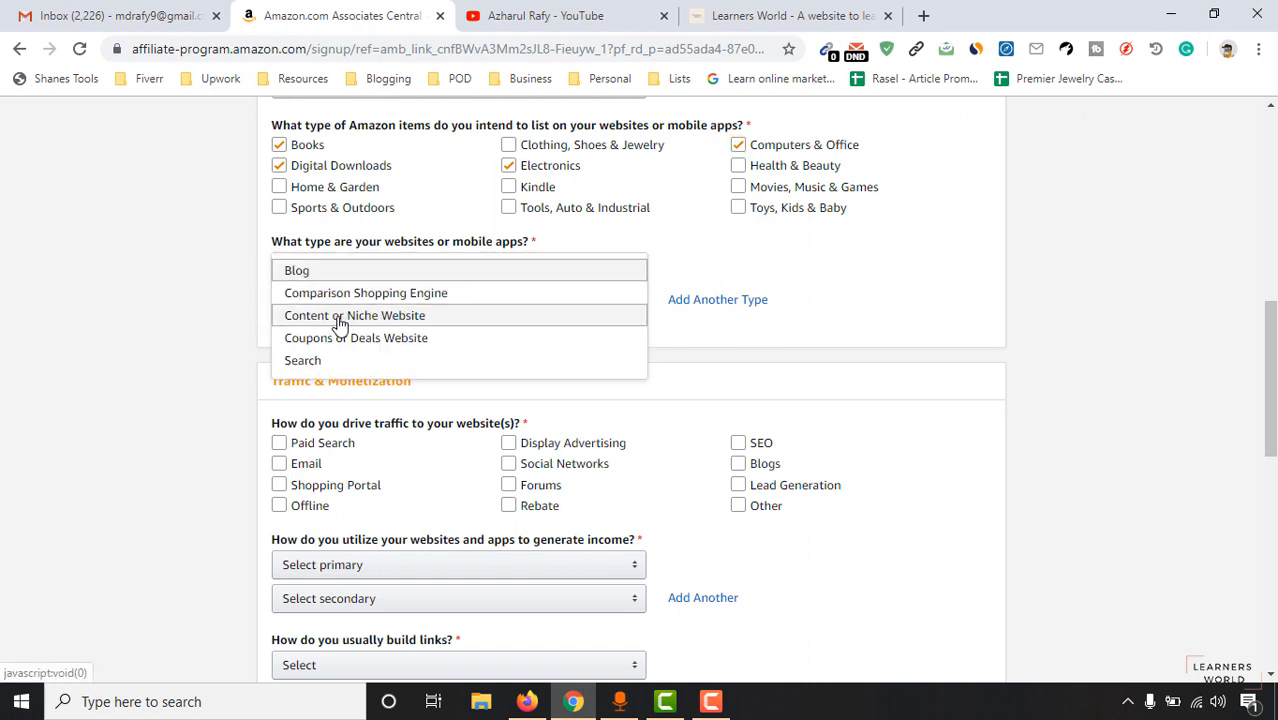
{"action": "left_click", "coordinate": [407, 318]}
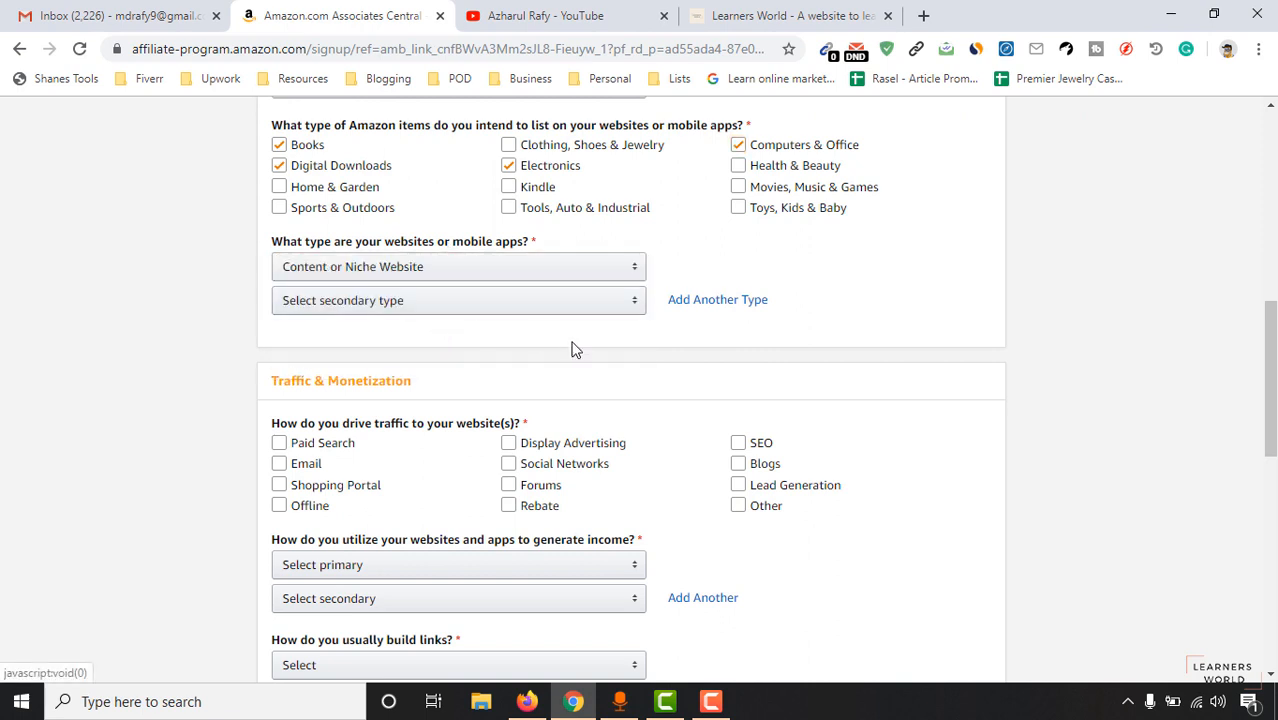
{"action": "left_click", "coordinate": [388, 302]}
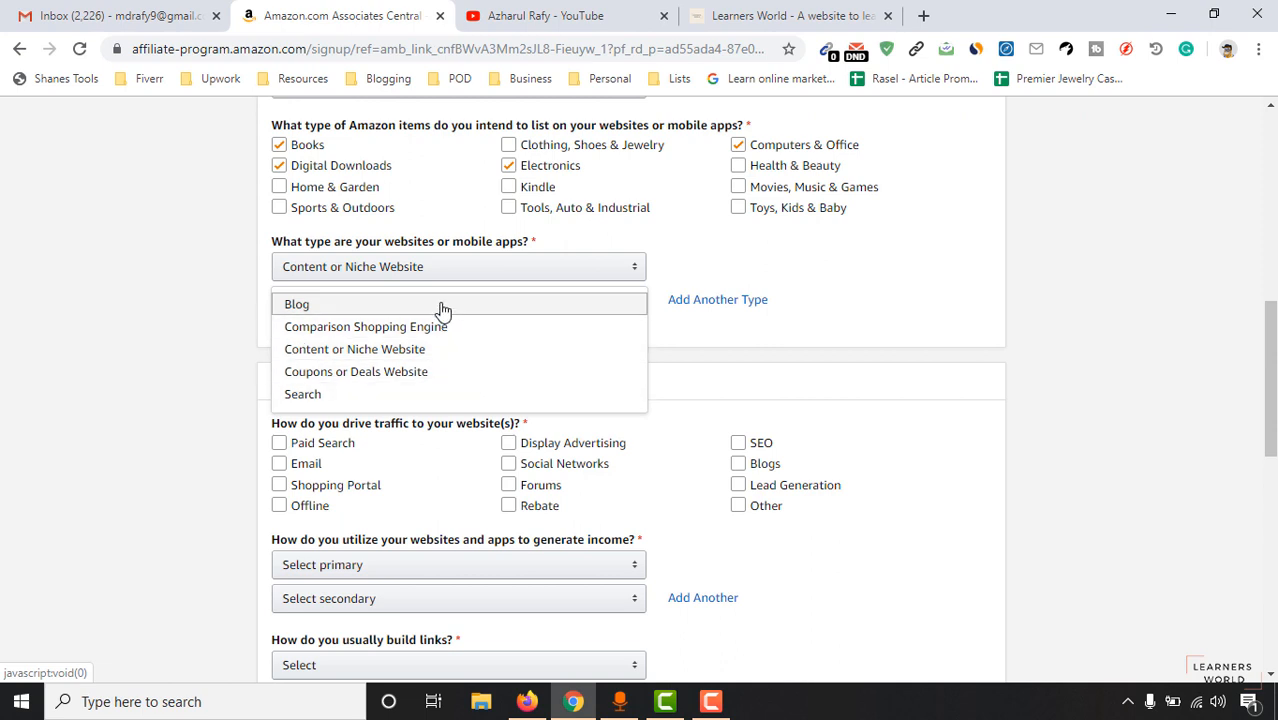
{"action": "left_click", "coordinate": [443, 309]}
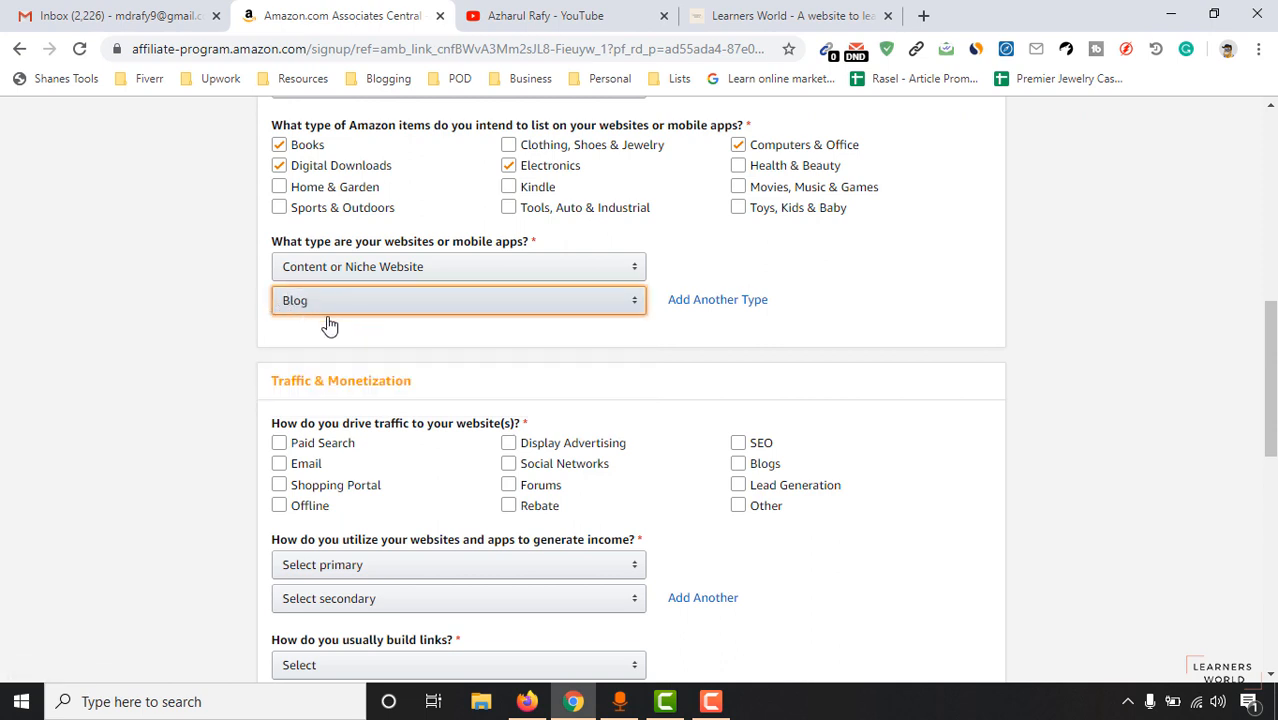
{"action": "left_click", "coordinate": [190, 333]}
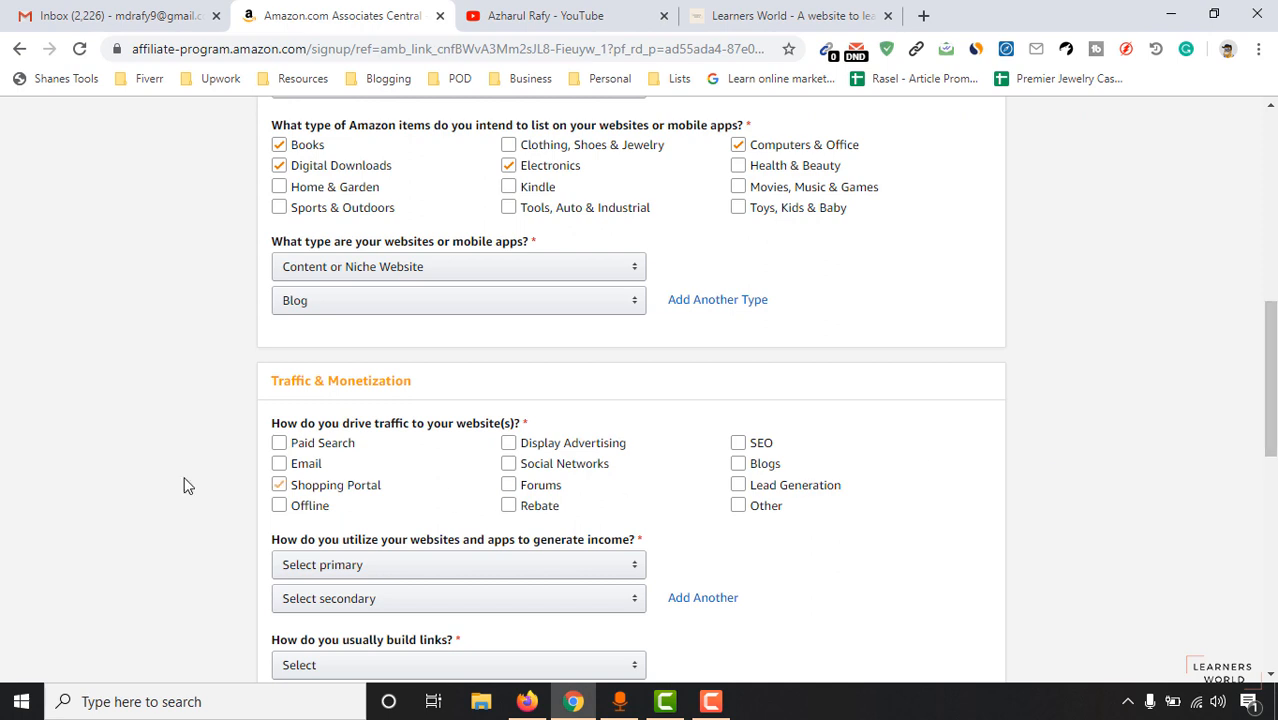
{"action": "scroll", "coordinate": [22, 478], "scroll_direction": "down", "scroll_amount": 1}
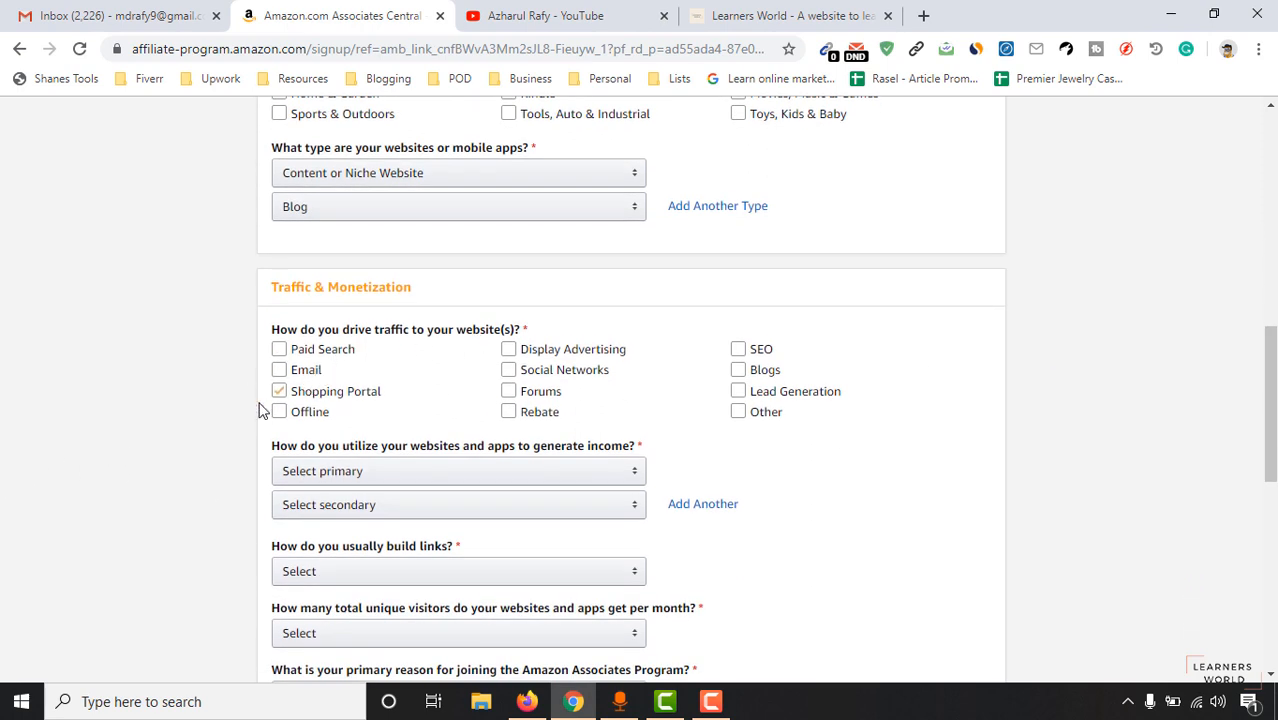
Mark SEO, Blogs and Social Networks as traffic sources, leaving Email unticked.
{"action": "left_click", "coordinate": [763, 351]}
{"action": "left_click", "coordinate": [752, 373]}
{"action": "left_click", "coordinate": [578, 372]}
{"action": "left_click", "coordinate": [308, 369]}
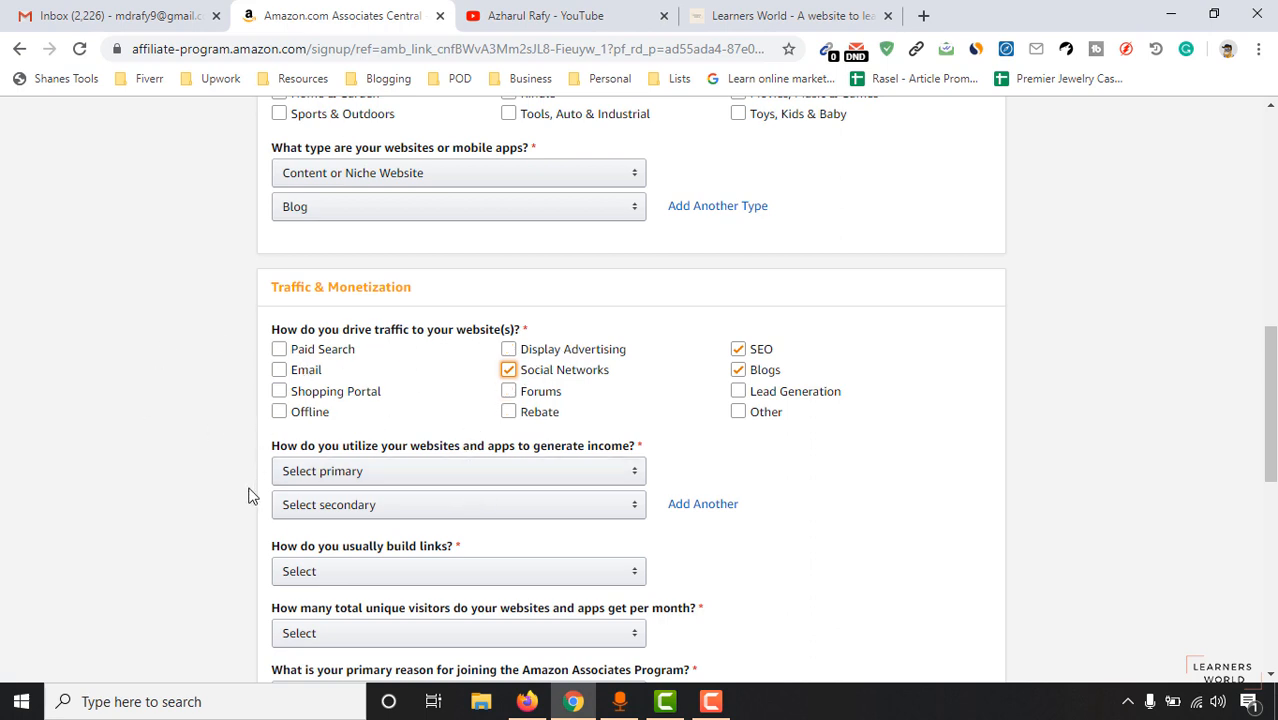
{"action": "left_click", "coordinate": [280, 373]}
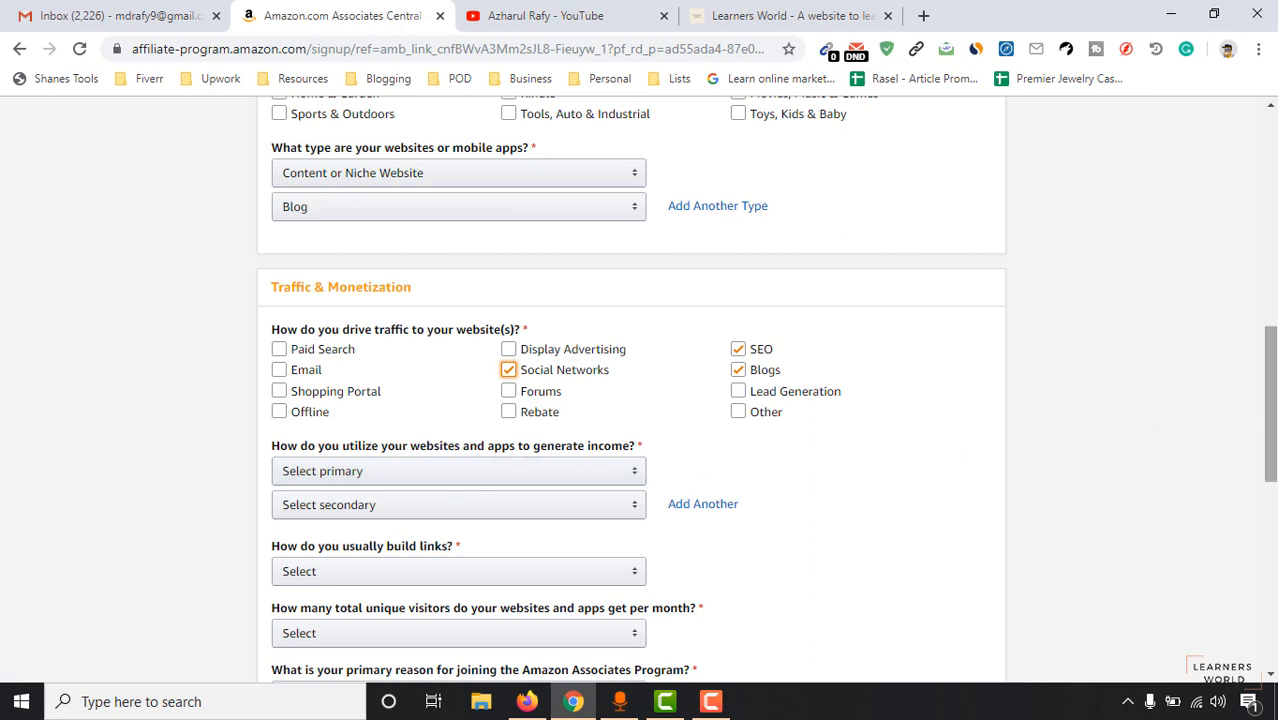
Set income methods to Other Affiliate Programs and Amazon Associates, and link-building to Other.
{"action": "scroll", "coordinate": [692, 470], "scroll_direction": "down", "scroll_amount": 2}
{"action": "left_click", "coordinate": [486, 262]}
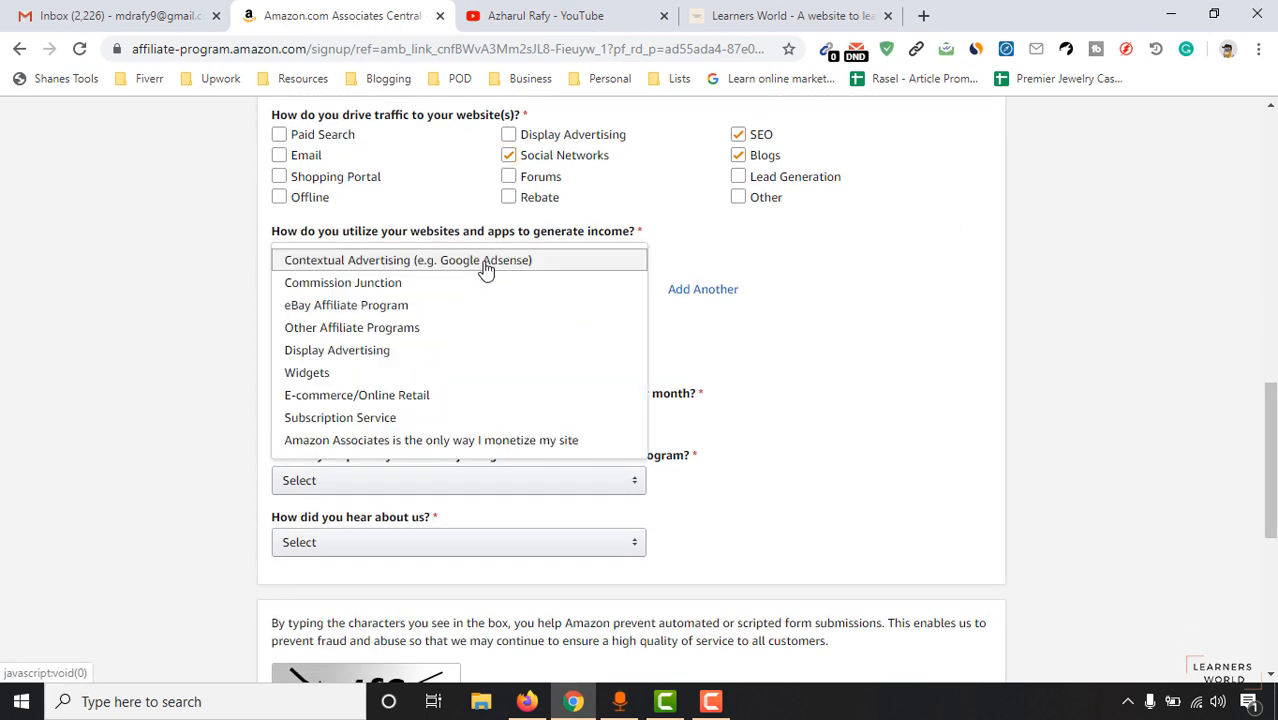
{"action": "left_click", "coordinate": [428, 328]}
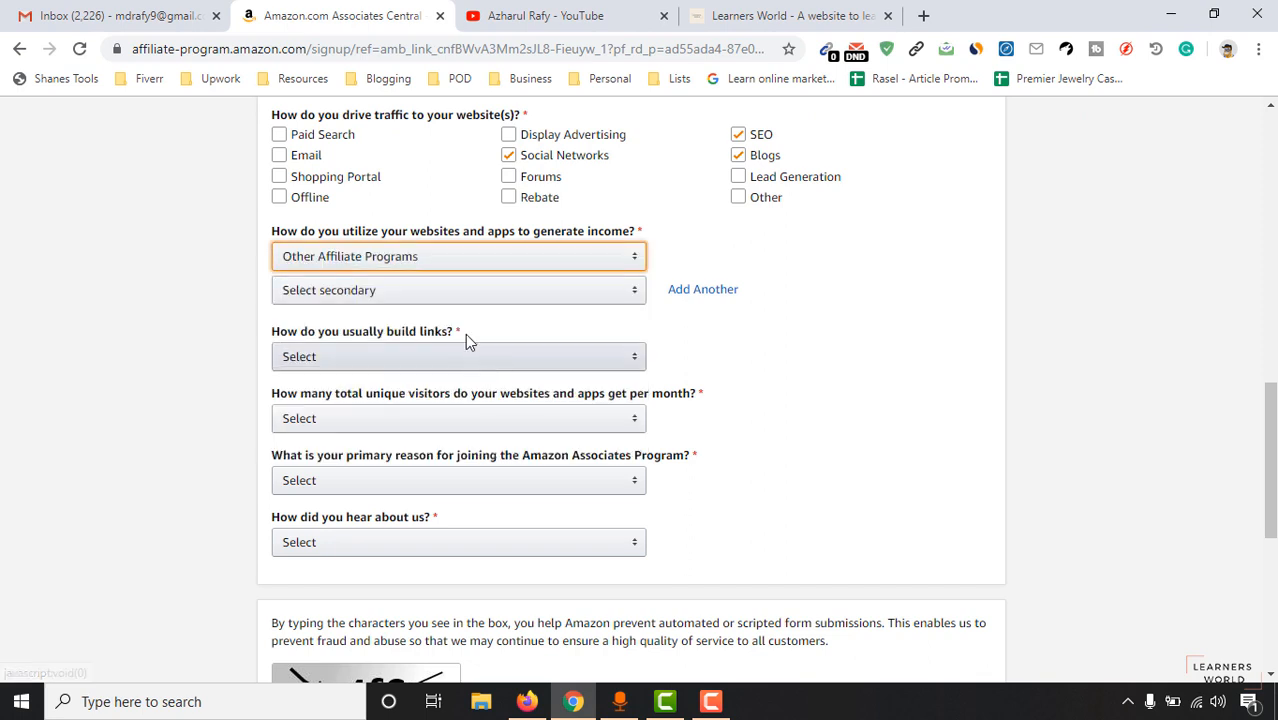
{"action": "left_click", "coordinate": [312, 297]}
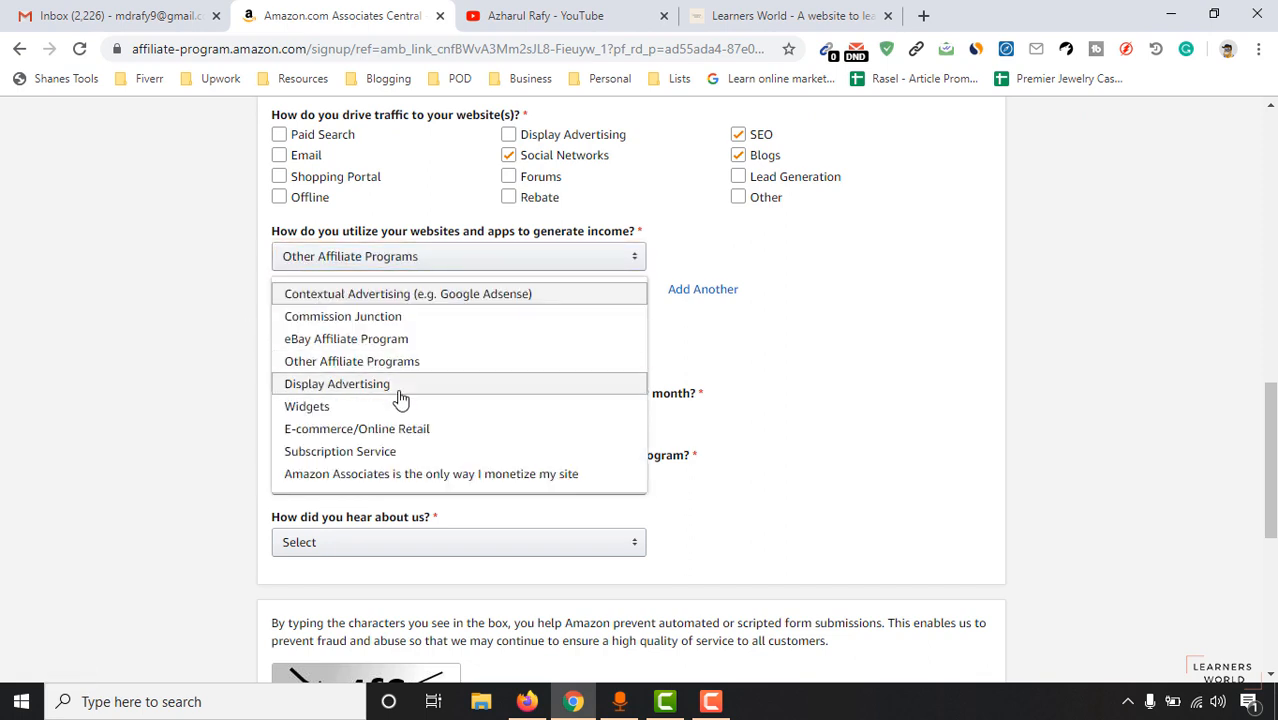
{"action": "left_click", "coordinate": [356, 472]}
{"action": "left_click", "coordinate": [490, 362]}
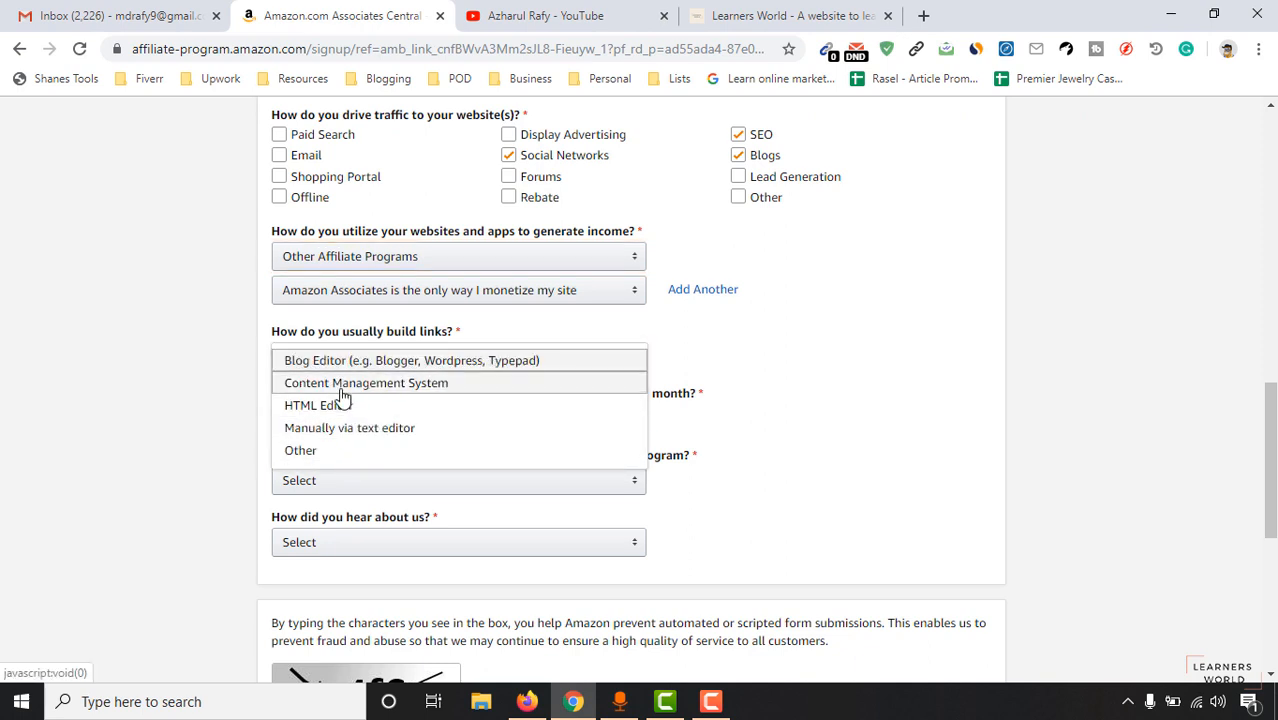
{"action": "left_click", "coordinate": [405, 389]}
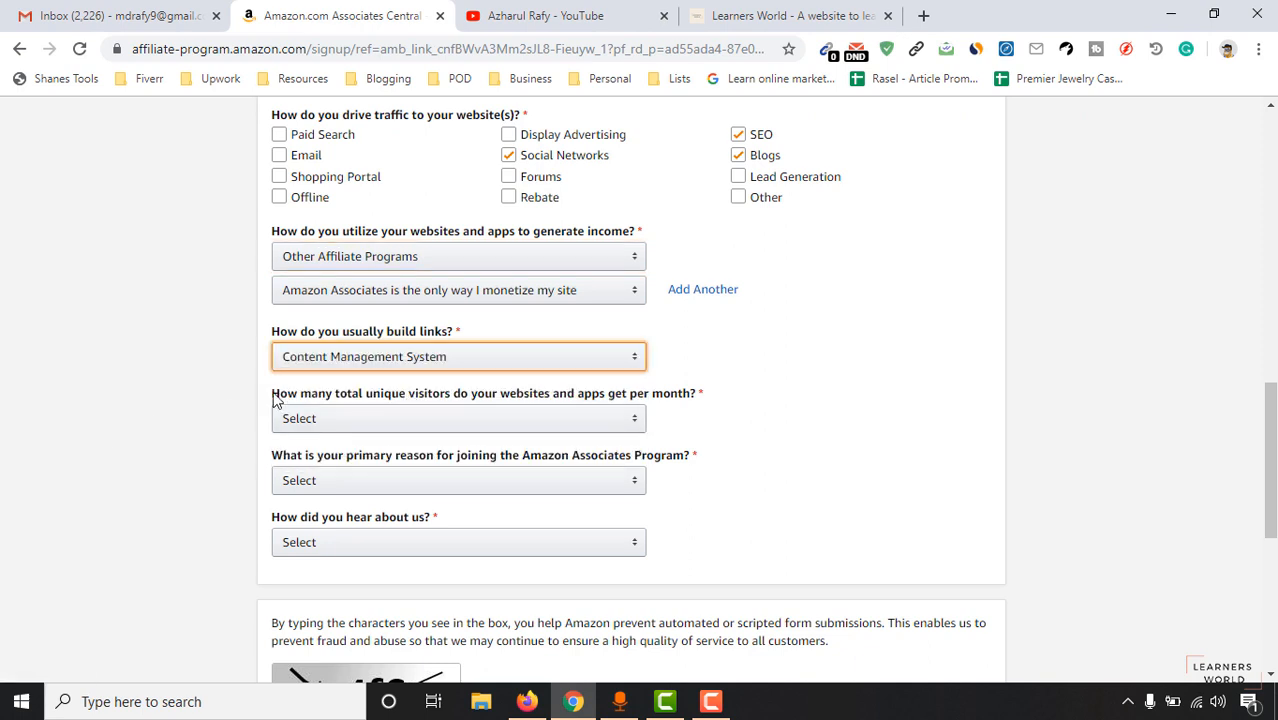
{"action": "left_click", "coordinate": [278, 364]}
{"action": "left_click", "coordinate": [298, 452]}
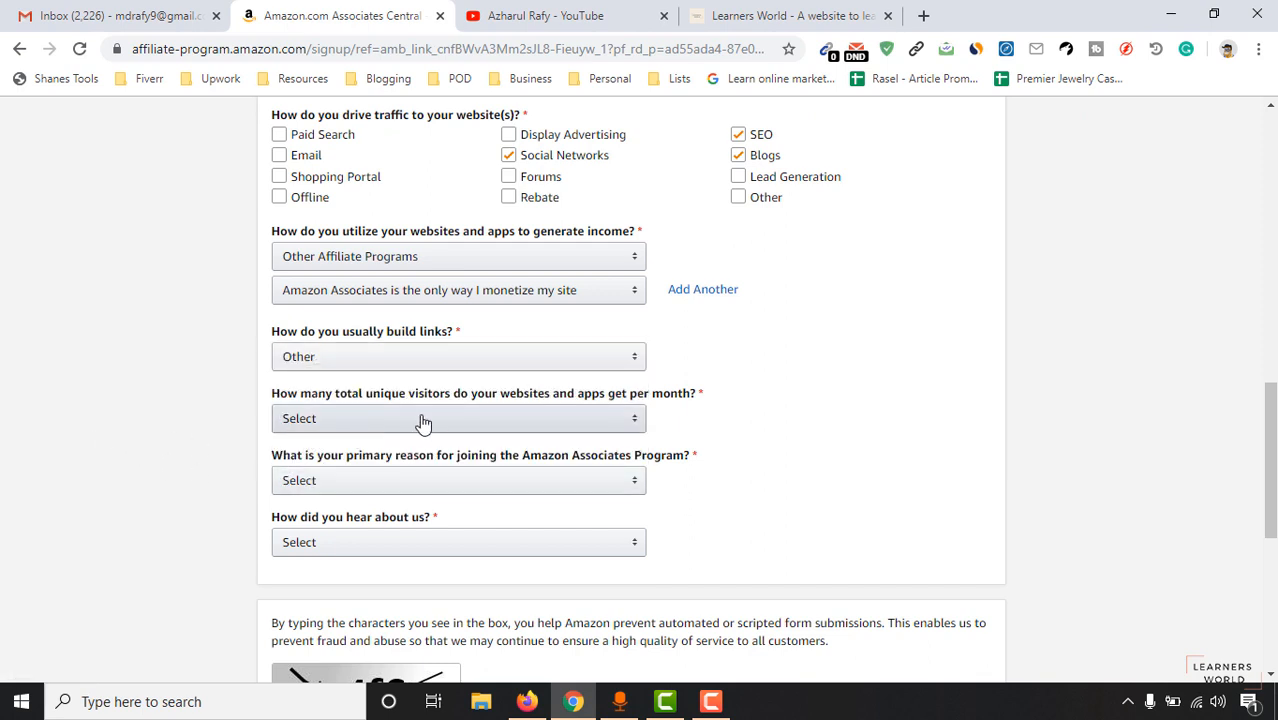
Answer monthly visitors From 50,001 to 500,000, To monetize my site, and Online Search.
{"action": "left_click", "coordinate": [633, 416]}
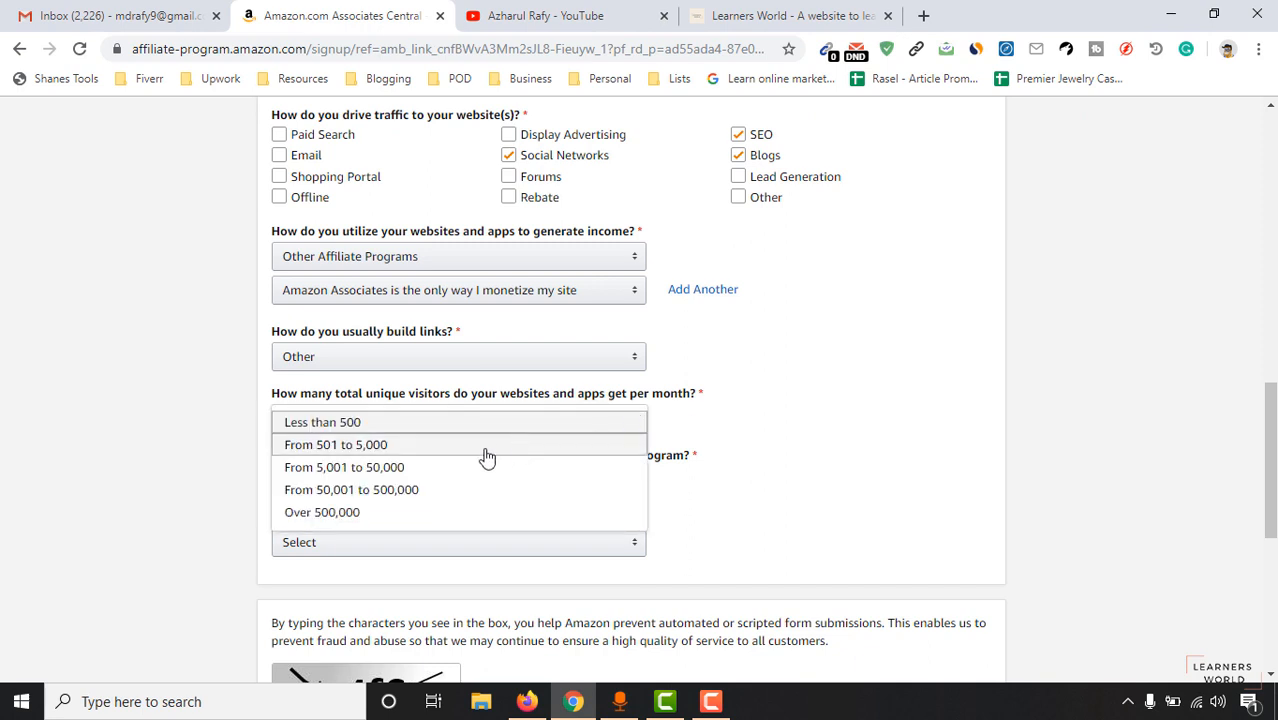
{"action": "left_click", "coordinate": [420, 492]}
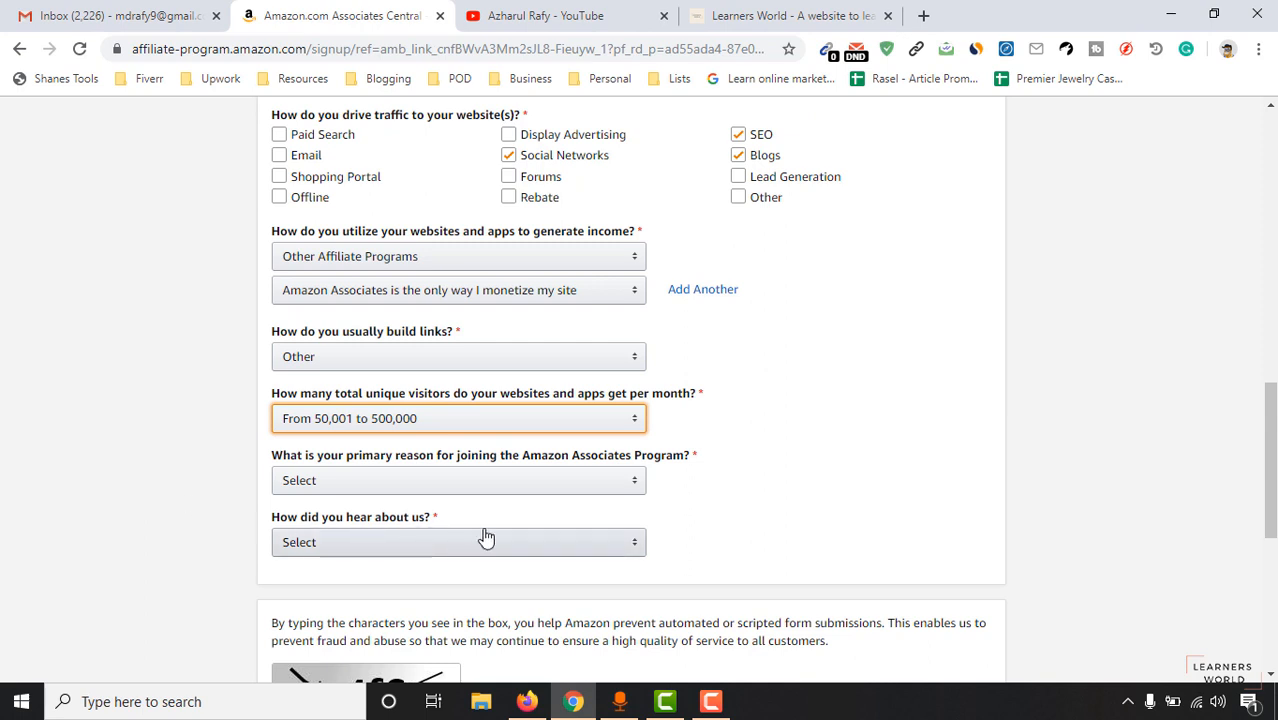
{"action": "scroll", "coordinate": [735, 468], "scroll_direction": "down", "scroll_amount": 1}
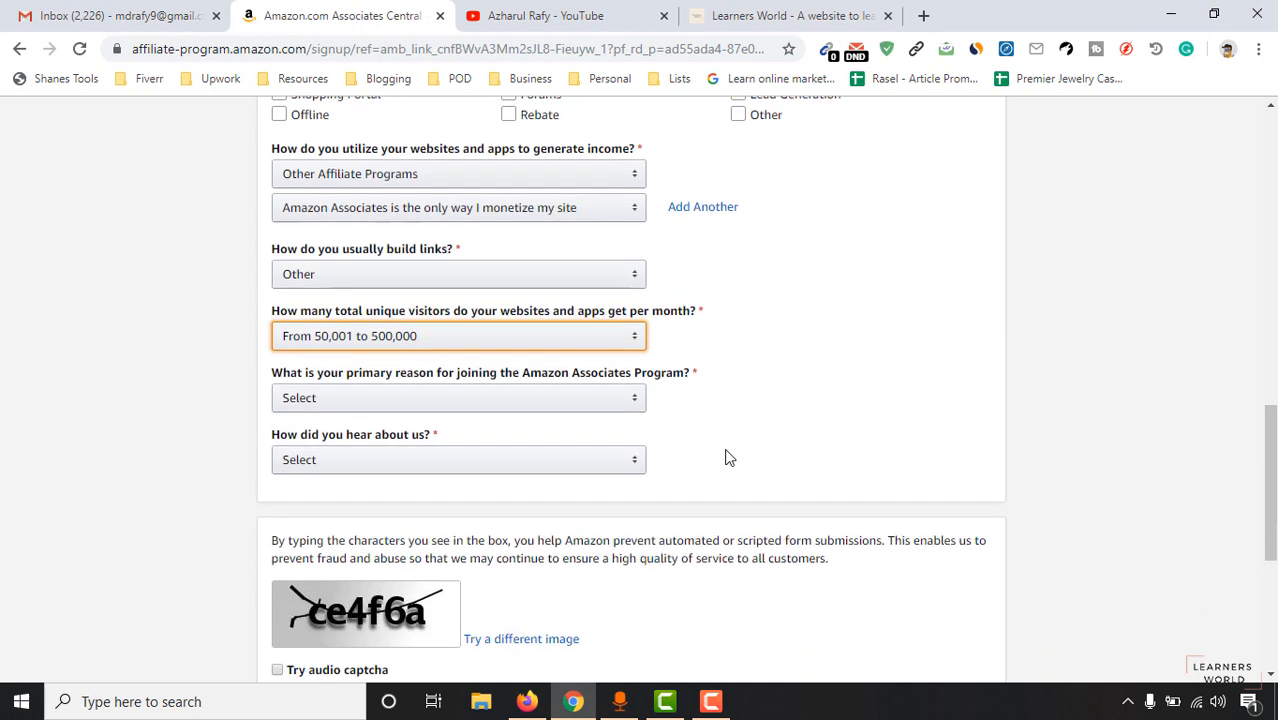
{"action": "left_click", "coordinate": [610, 392]}
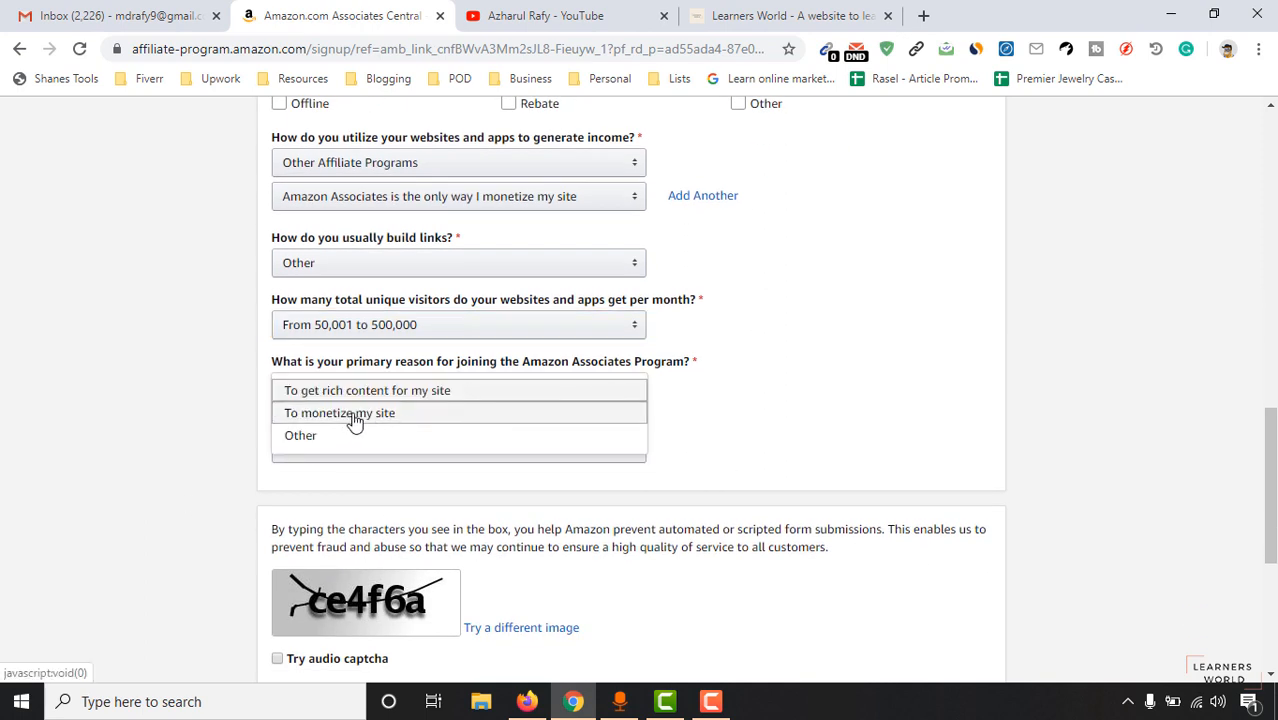
{"action": "left_click", "coordinate": [410, 424]}
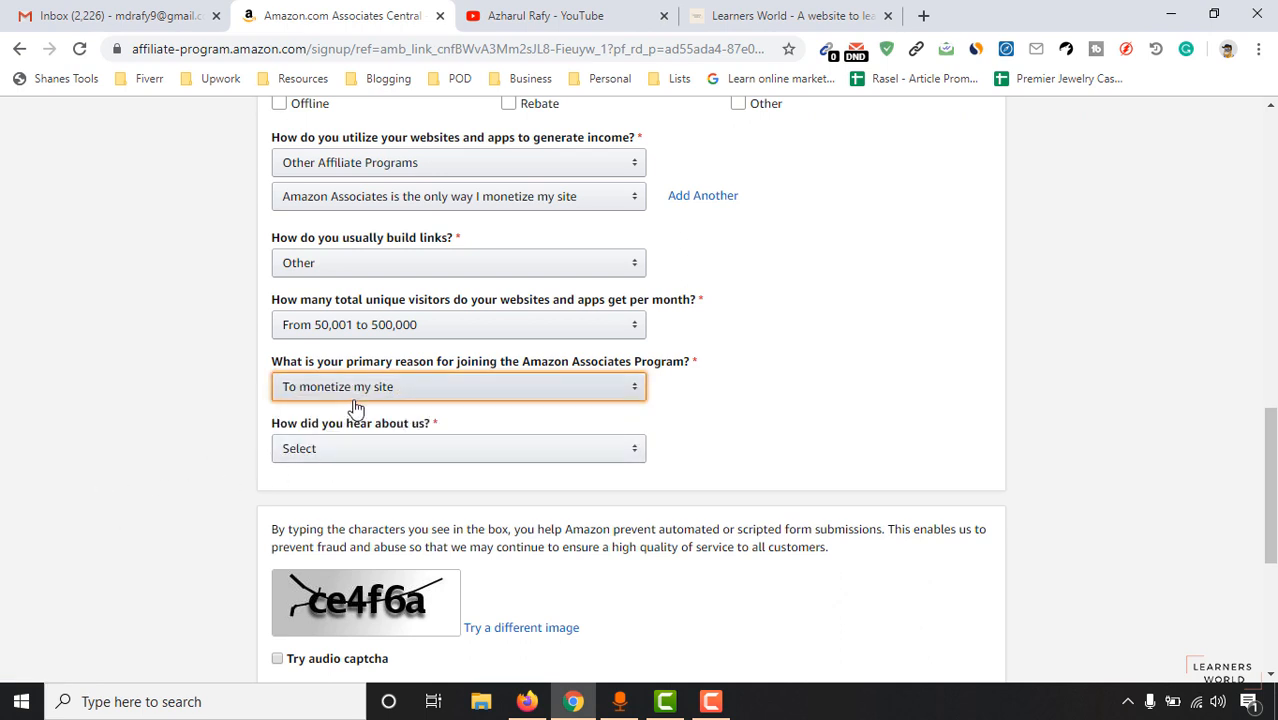
{"action": "left_click", "coordinate": [425, 445]}
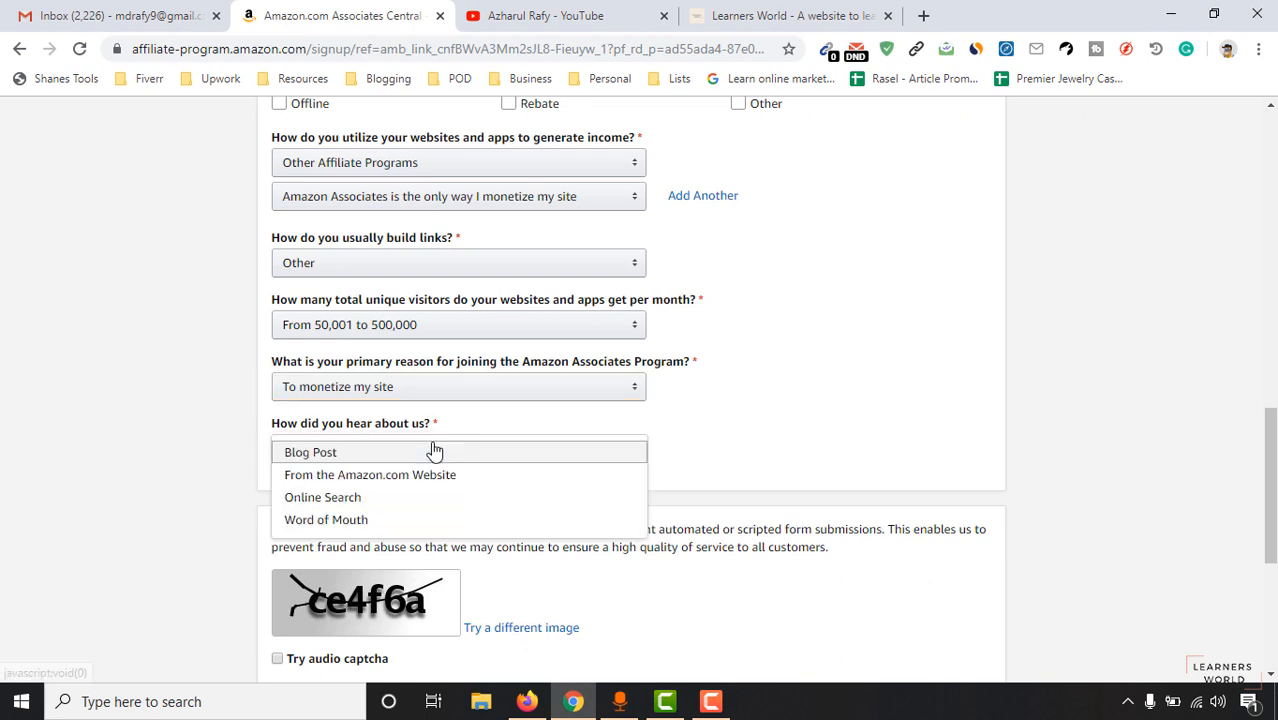
{"action": "left_click", "coordinate": [414, 499]}
{"action": "scroll", "coordinate": [293, 530], "scroll_direction": "down", "scroll_amount": 1}
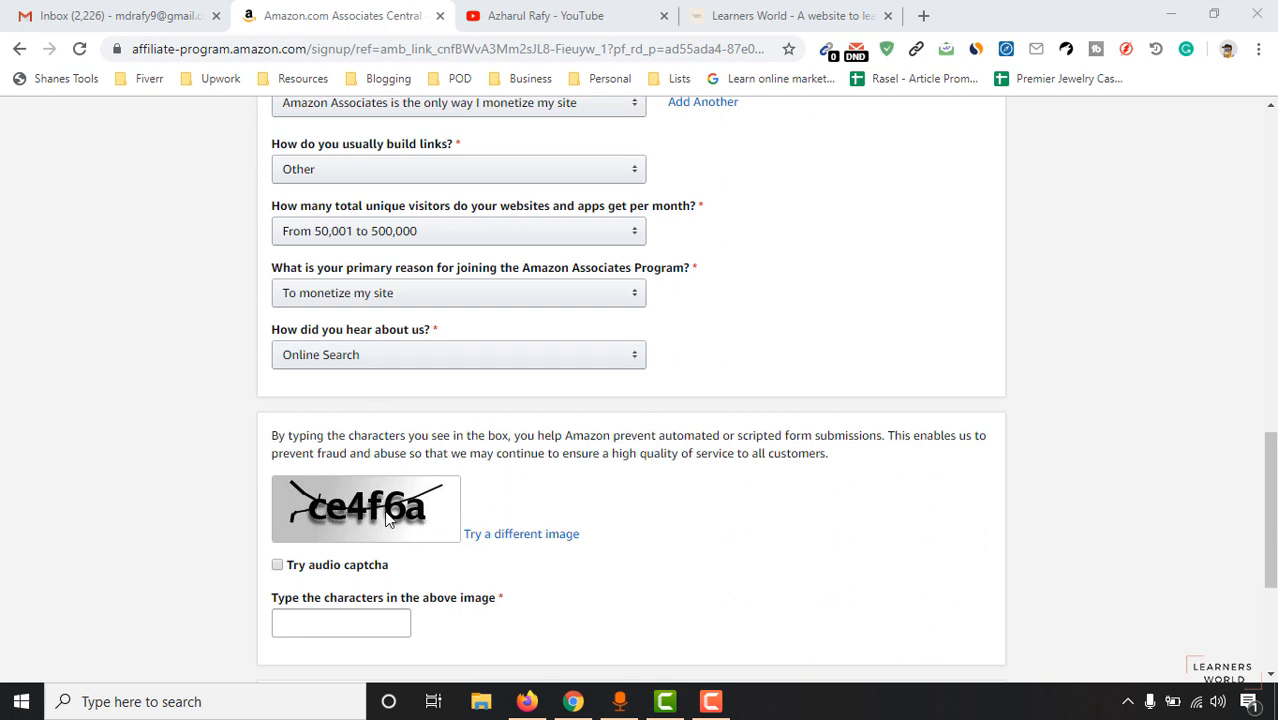
Enter the captcha, accept the Operating Agreement, and submit the finished signup.
{"action": "left_click", "coordinate": [287, 621]}
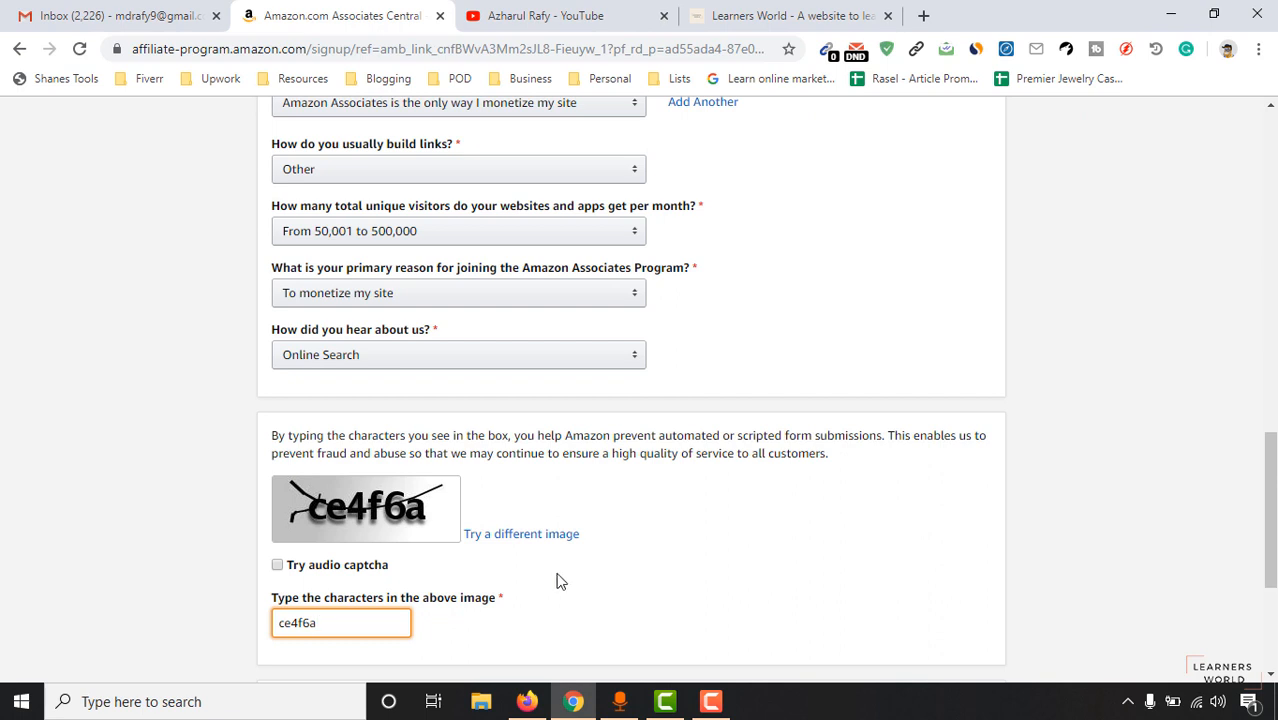
{"action": "scroll", "coordinate": [560, 582], "scroll_direction": "down", "scroll_amount": 3}
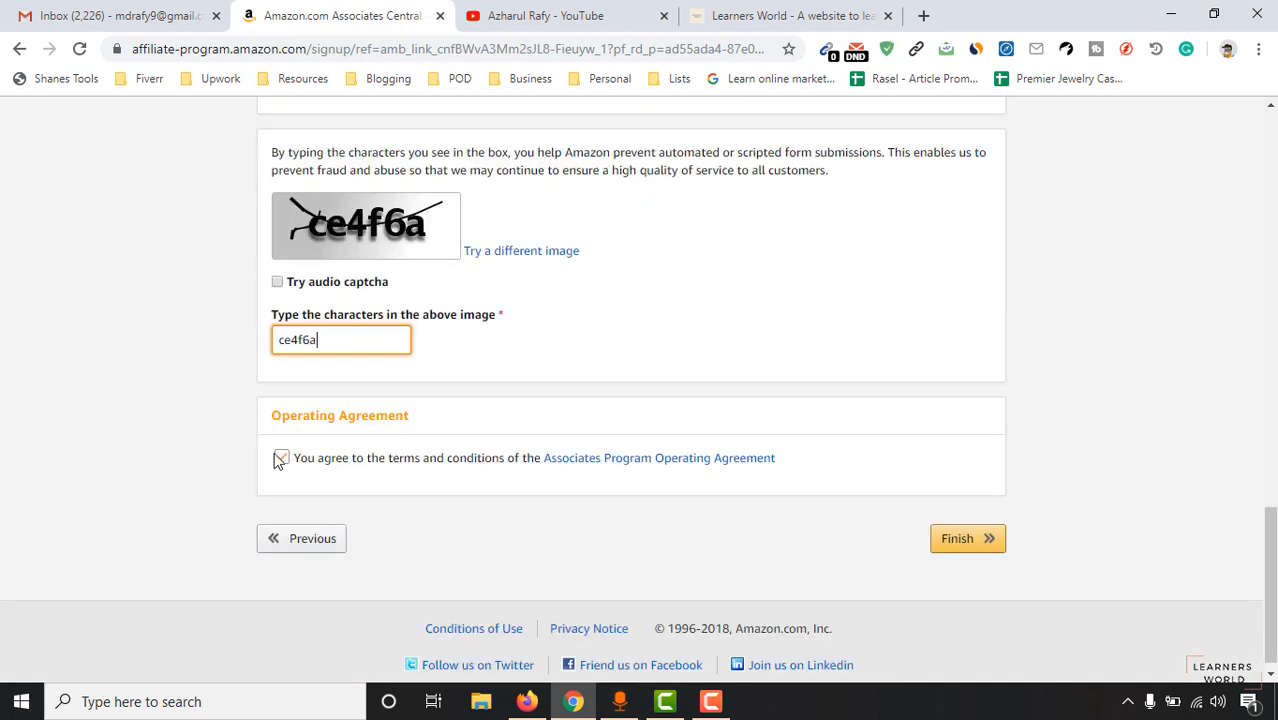
{"action": "left_click", "coordinate": [280, 458]}
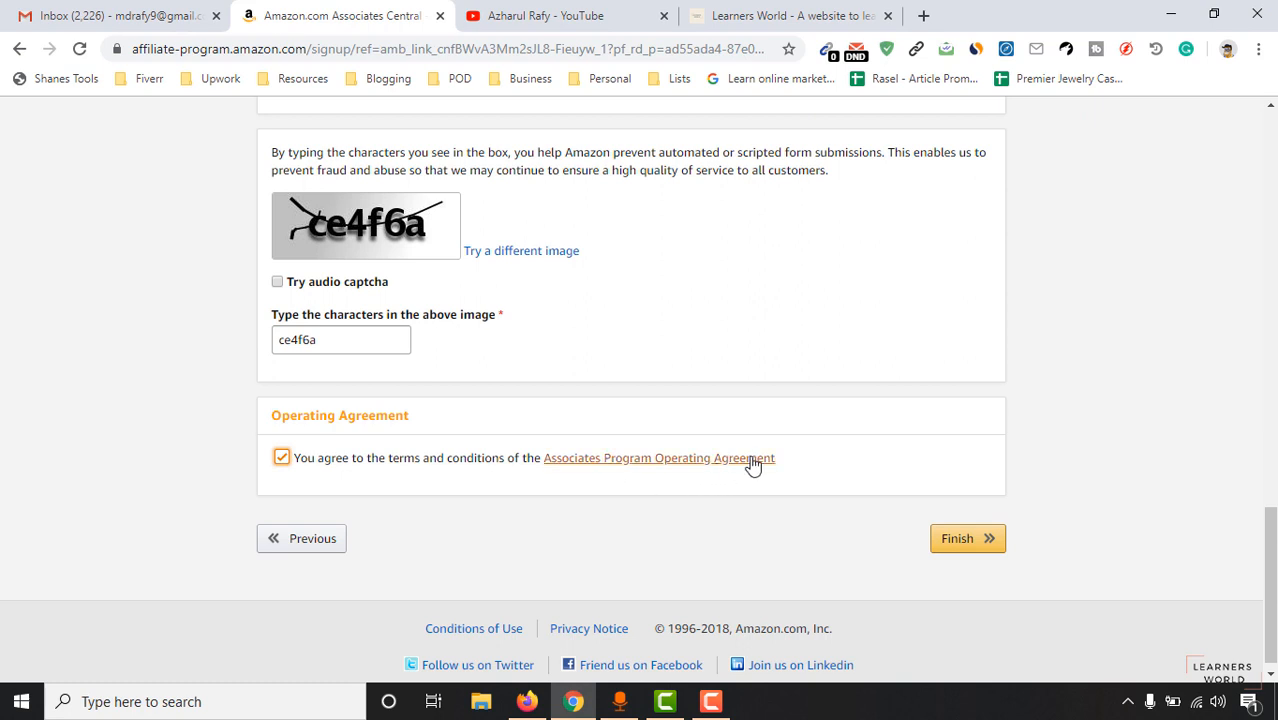
{"action": "left_click", "coordinate": [978, 550]}
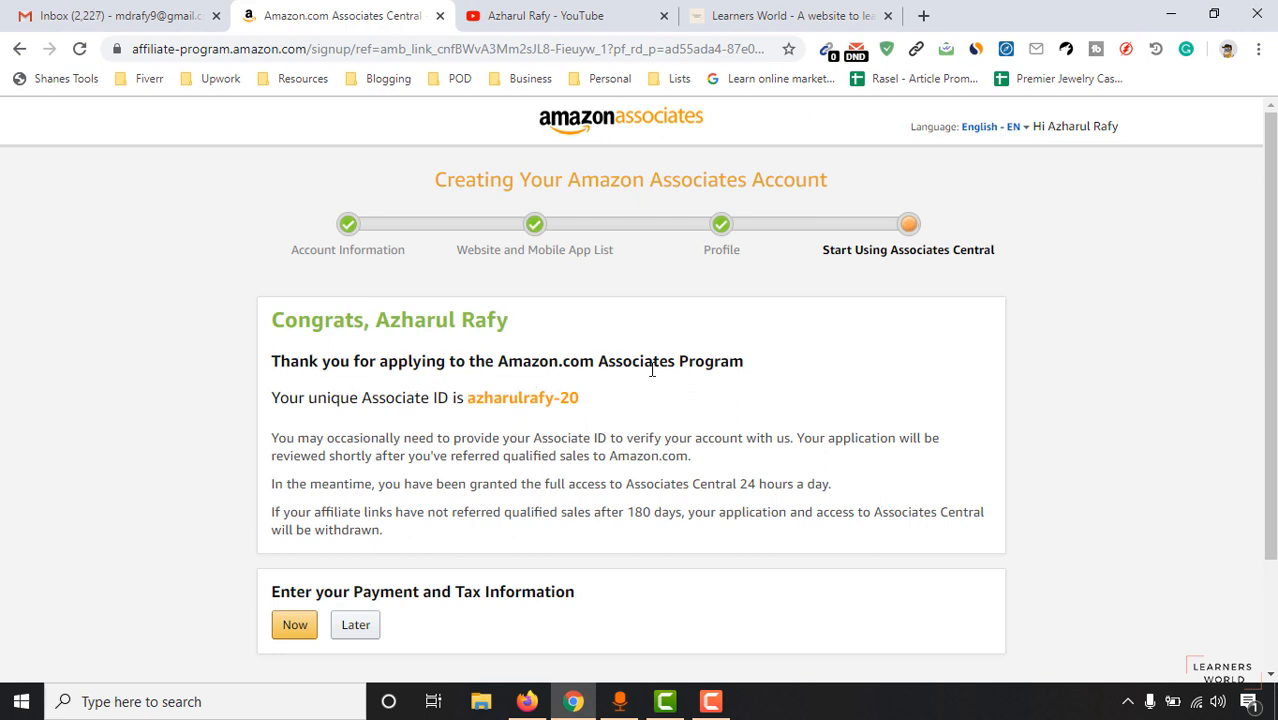
Select the new Associate ID and choose to enter payment and tax information now.
{"action": "double_click", "coordinate": [499, 400]}
{"action": "left_click_drag", "start_coordinate": [559, 400], "coordinate": [558, 401]}
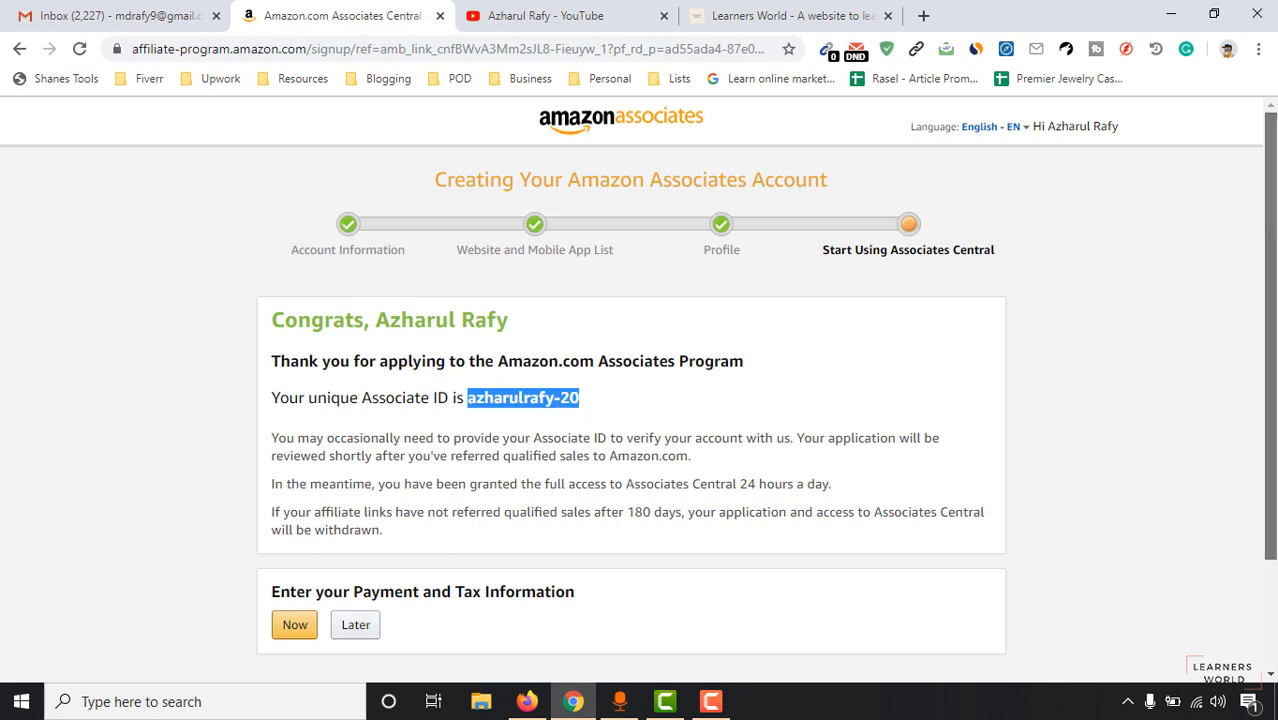
{"action": "scroll", "coordinate": [516, 505], "scroll_direction": "down", "scroll_amount": 1}
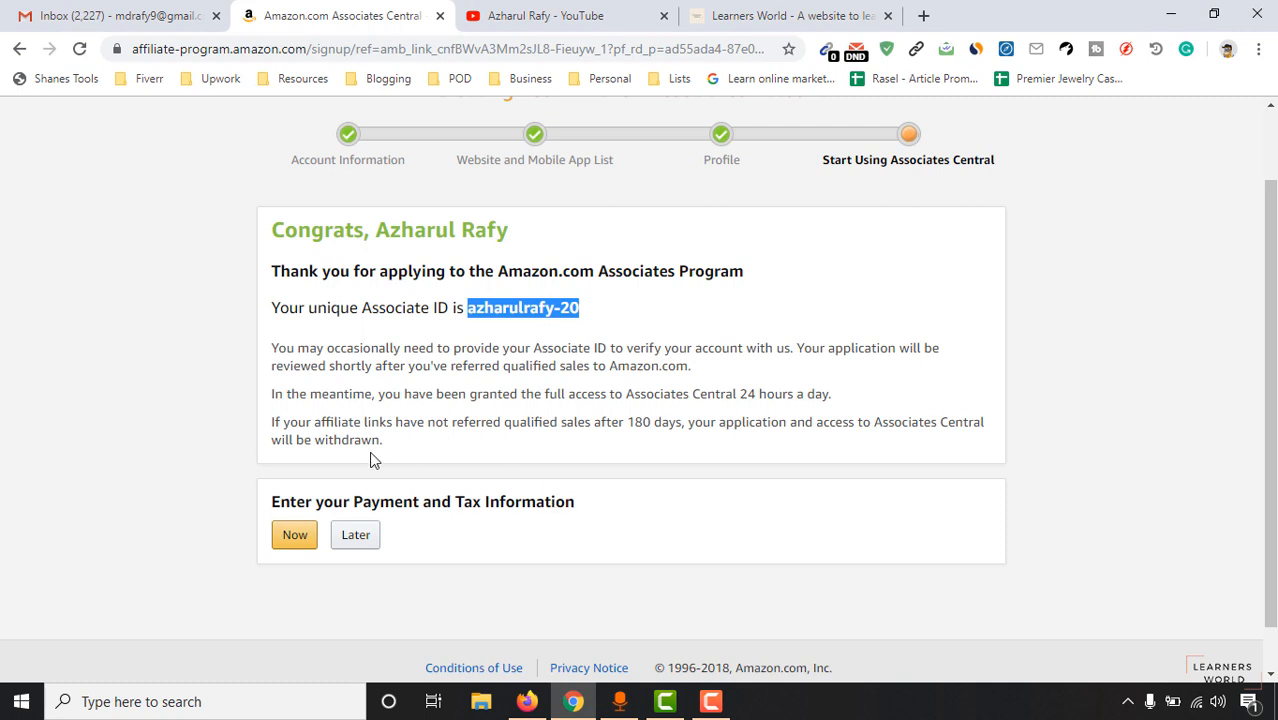
{"action": "left_click", "coordinate": [283, 543]}
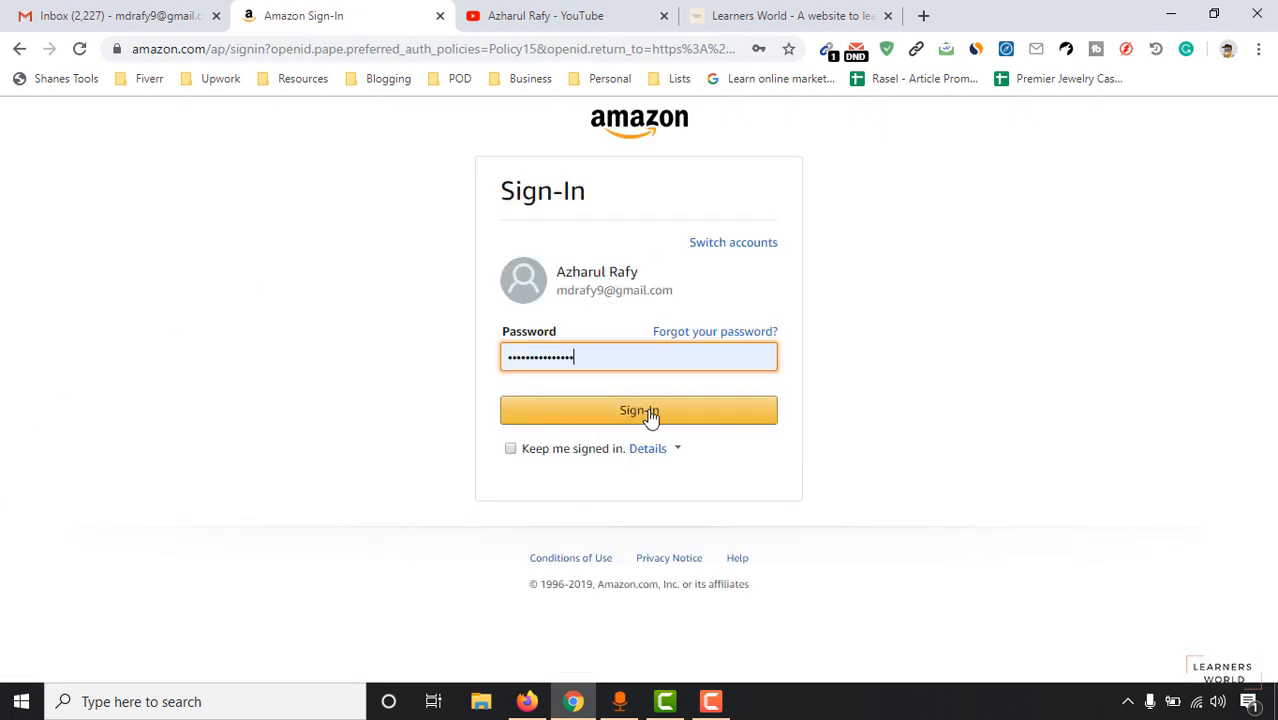
Sign in and pass two-step verification with a Bangladesh +880 phone number and texted code.
{"action": "left_click", "coordinate": [648, 414]}
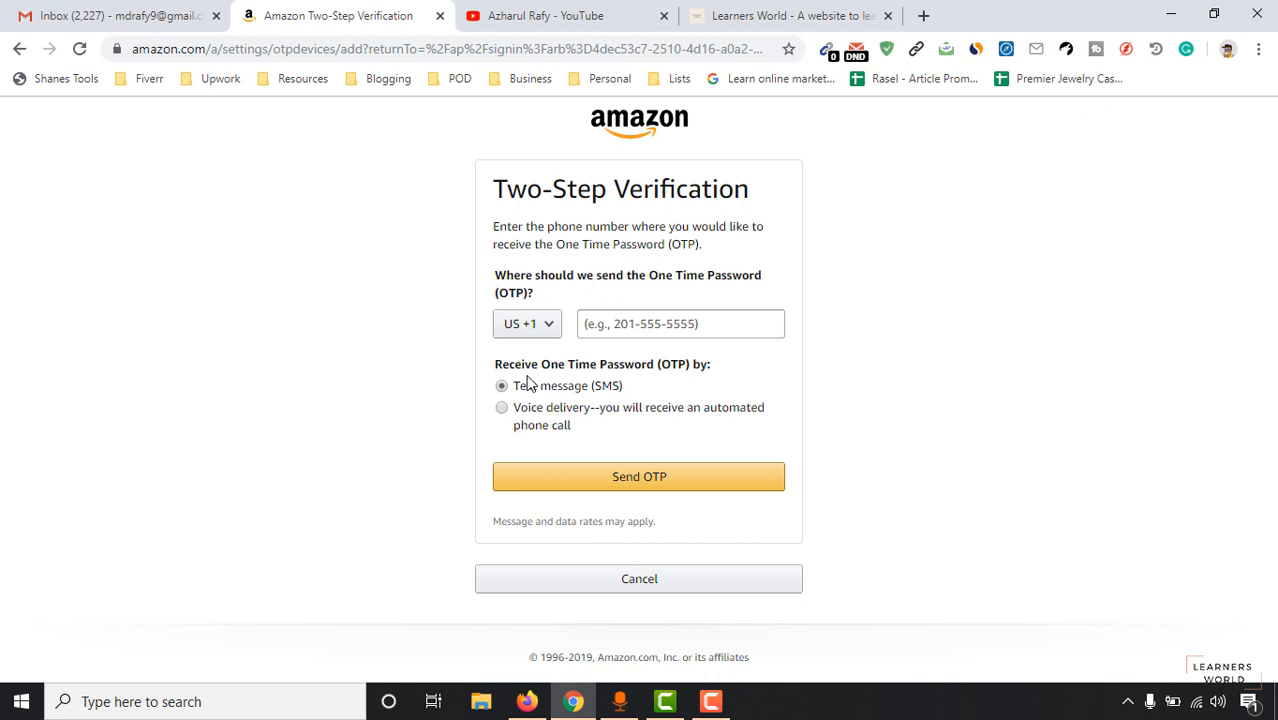
{"action": "left_click", "coordinate": [553, 331]}
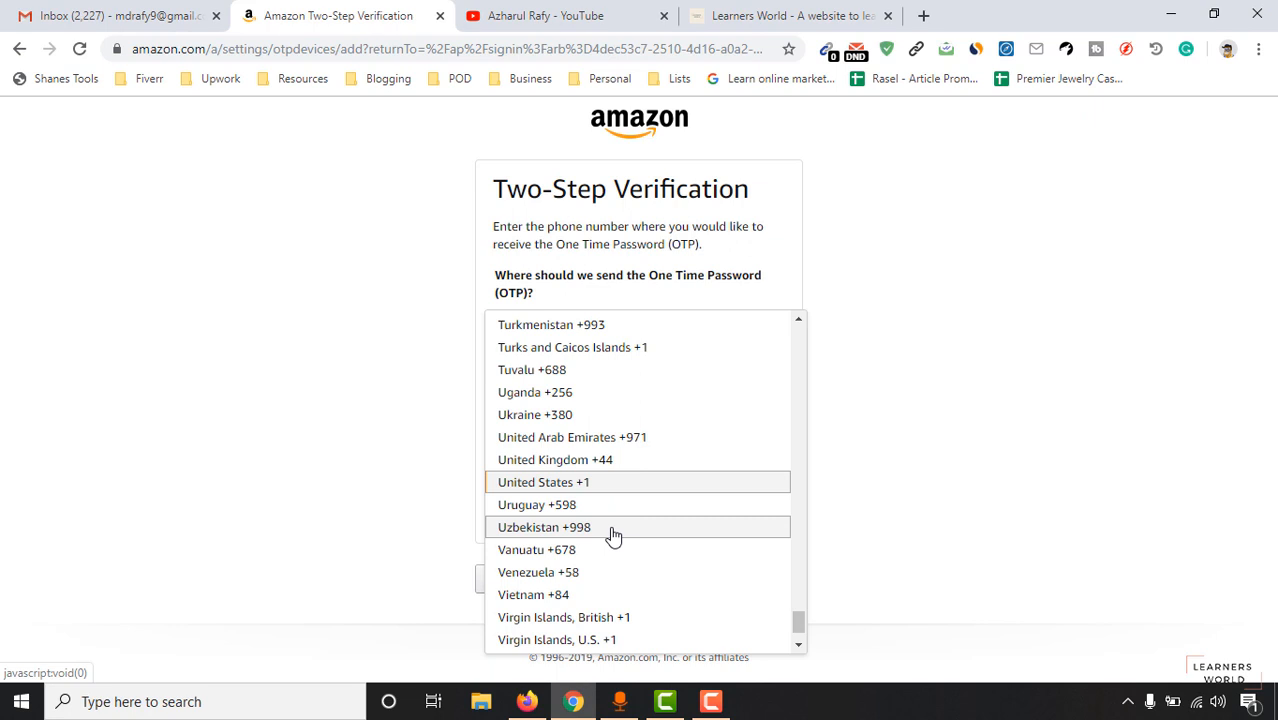
{"action": "key", "text": "b"}
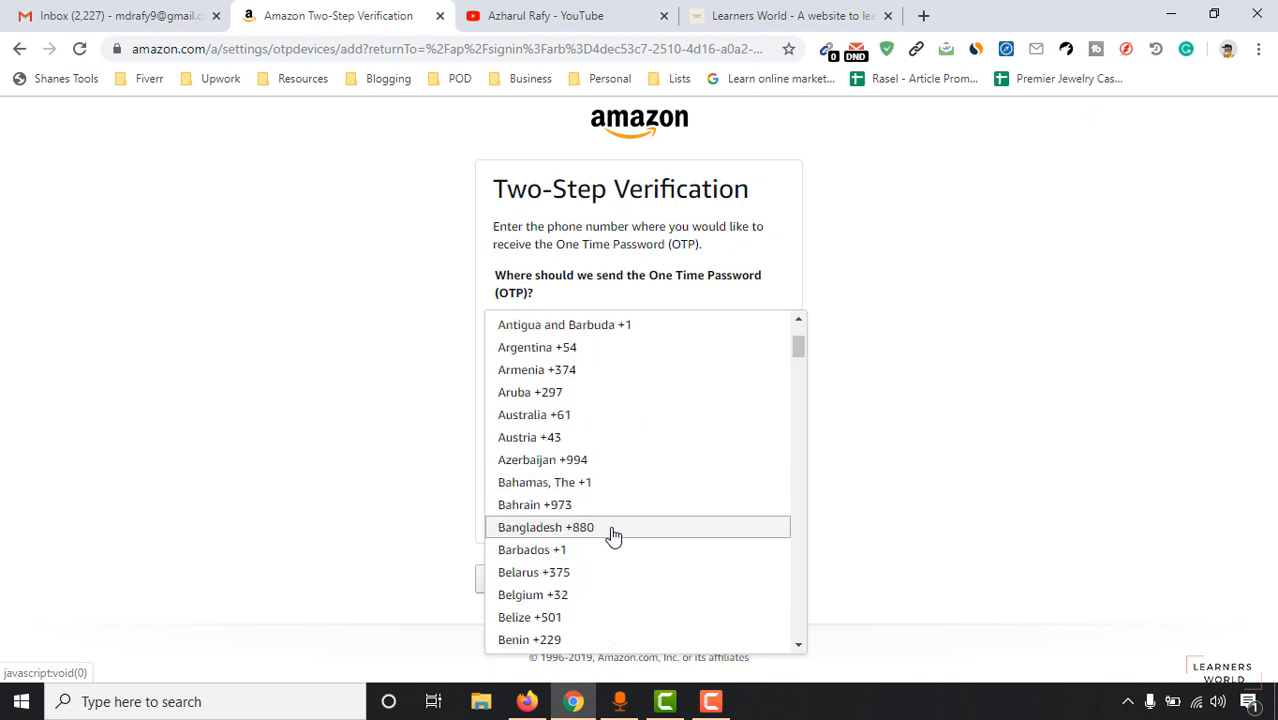
{"action": "left_click", "coordinate": [613, 535]}
{"action": "left_click", "coordinate": [651, 321]}
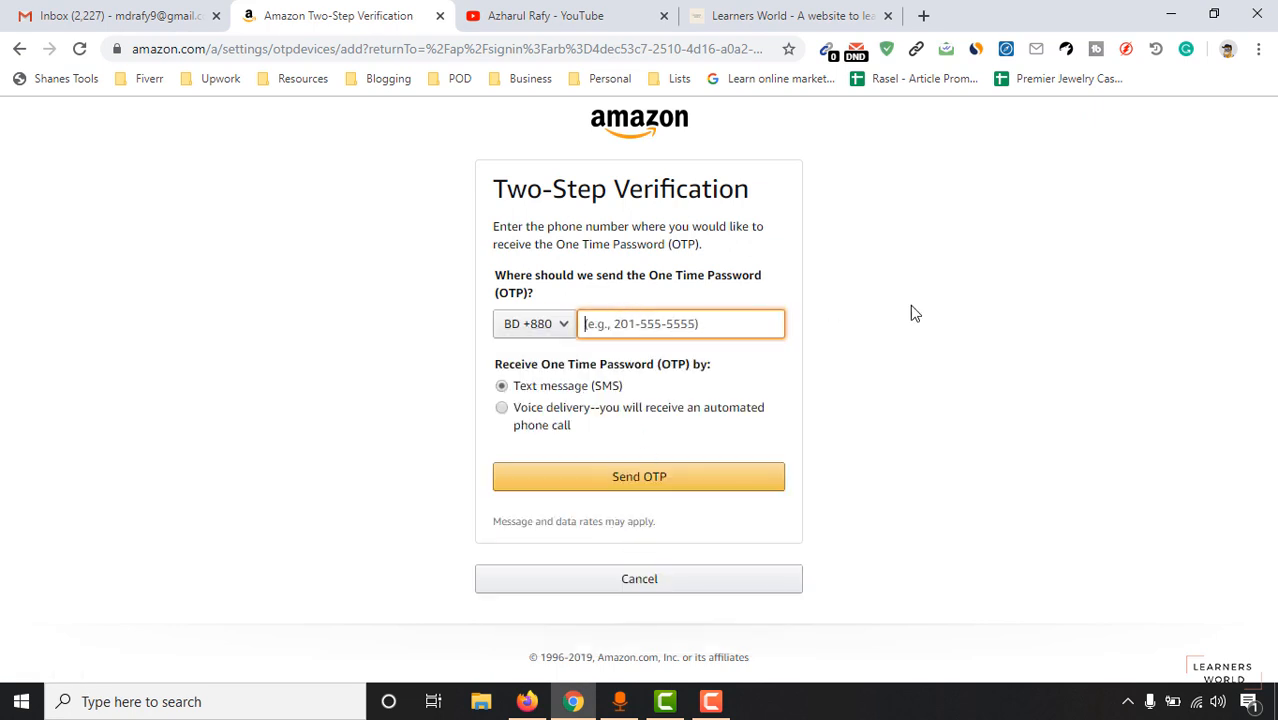
{"action": "type", "text": "1"}
{"action": "key", "text": "BackSpace"}
{"action": "type", "text": "17"}
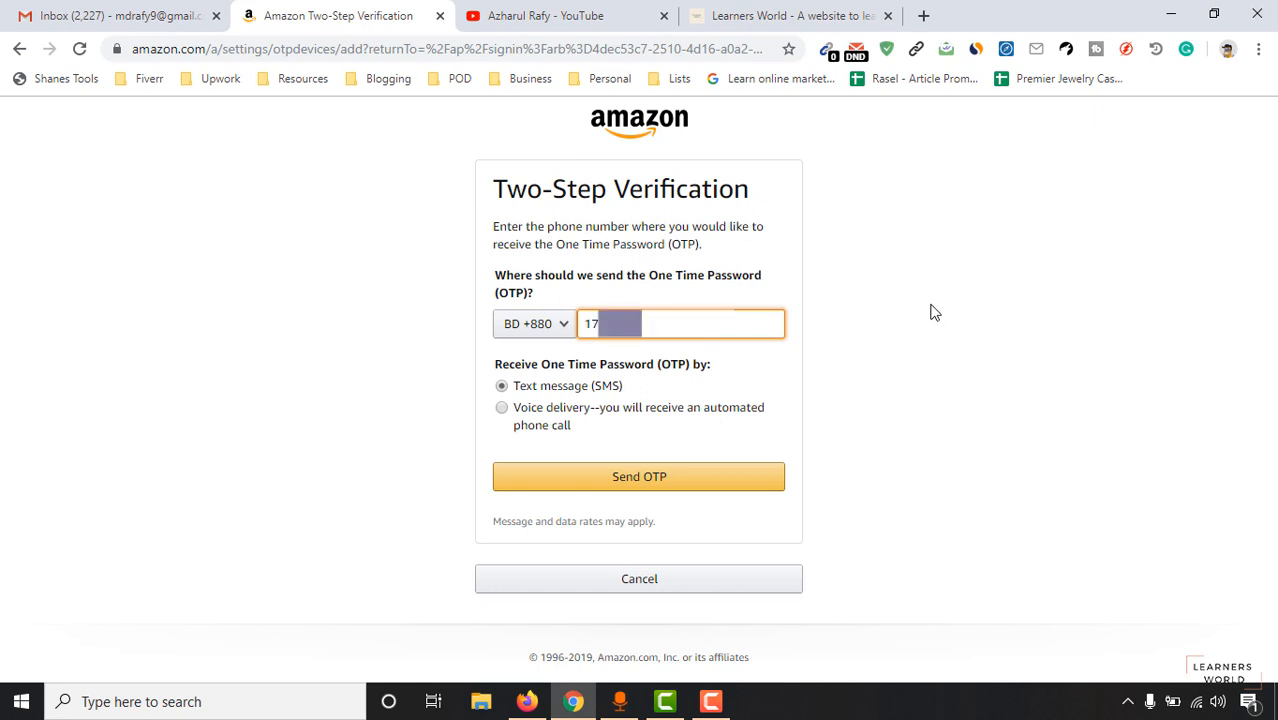
{"action": "left_click", "coordinate": [657, 479]}
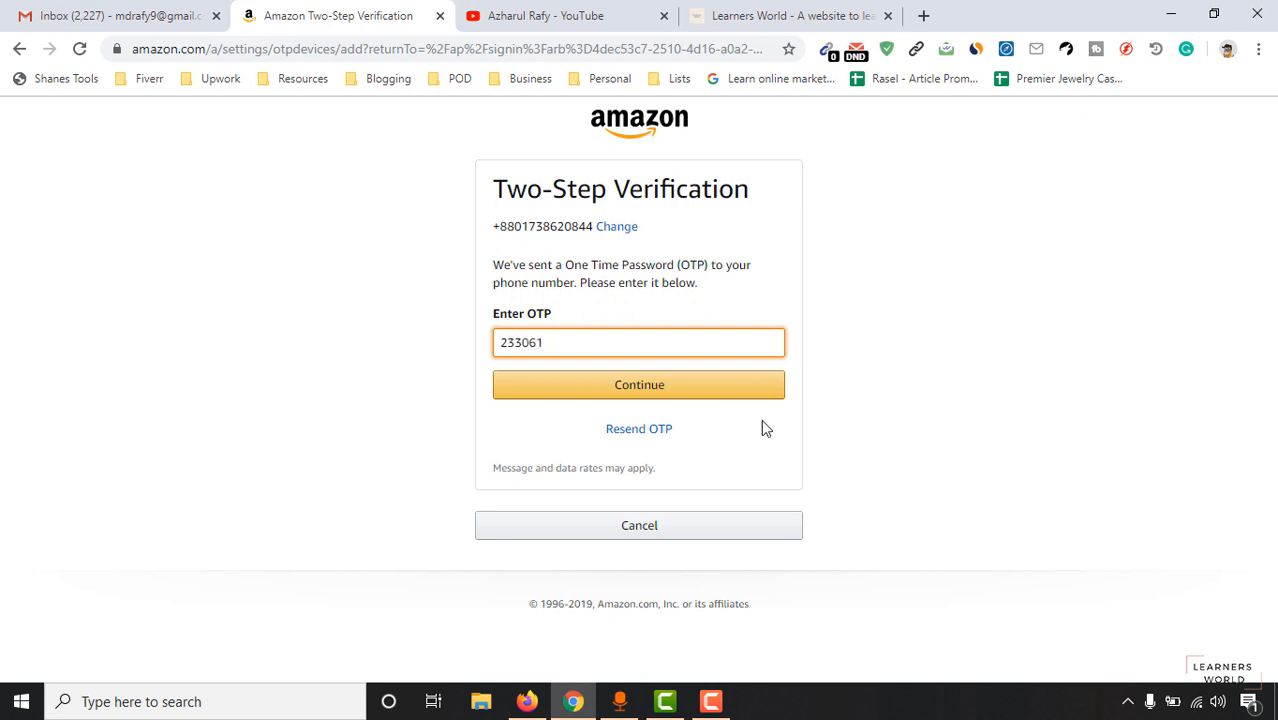
{"action": "left_click", "coordinate": [699, 392]}
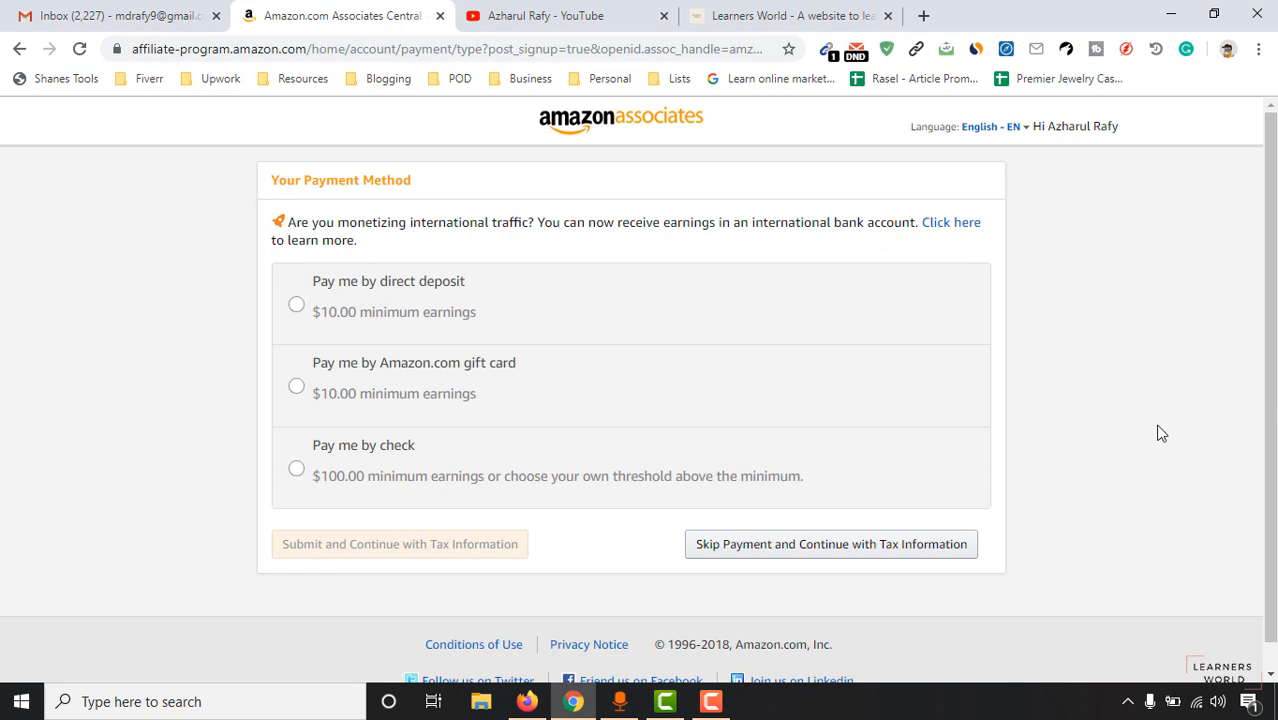
Choose direct deposit payment with United States as the bank location, then open a new browser tab.
{"action": "left_click", "coordinate": [357, 331]}
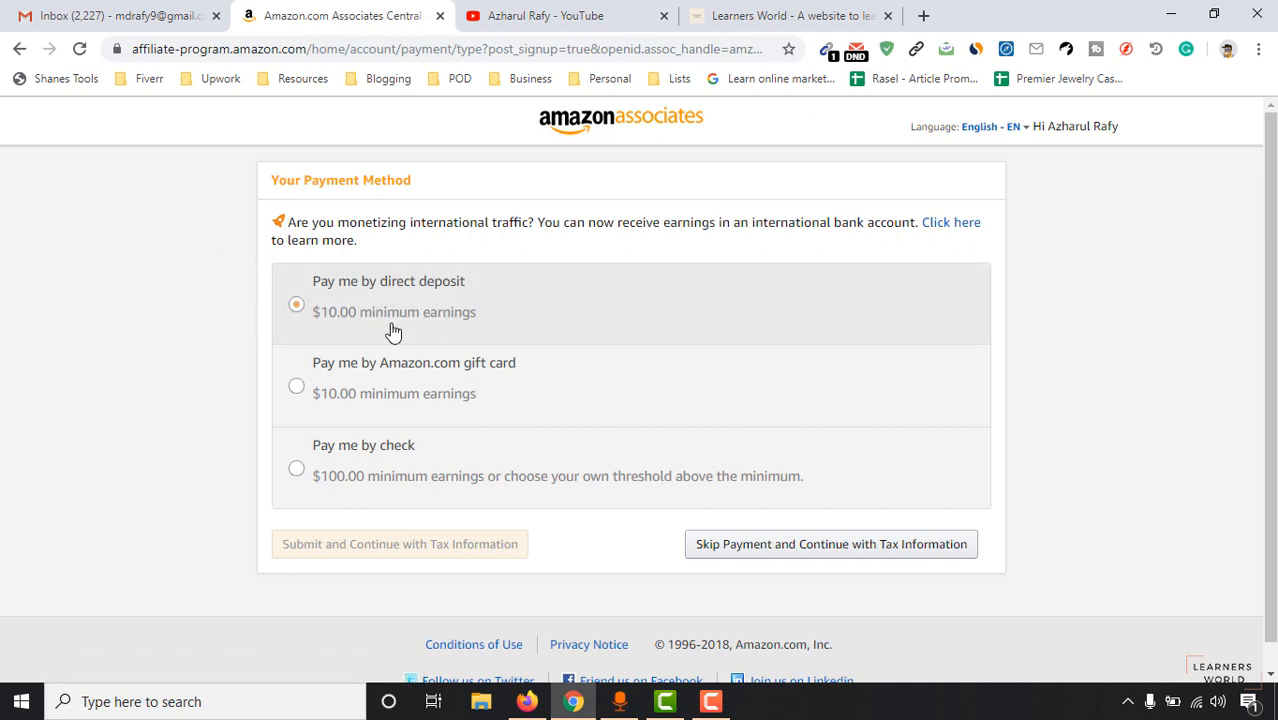
{"action": "left_click", "coordinate": [354, 305]}
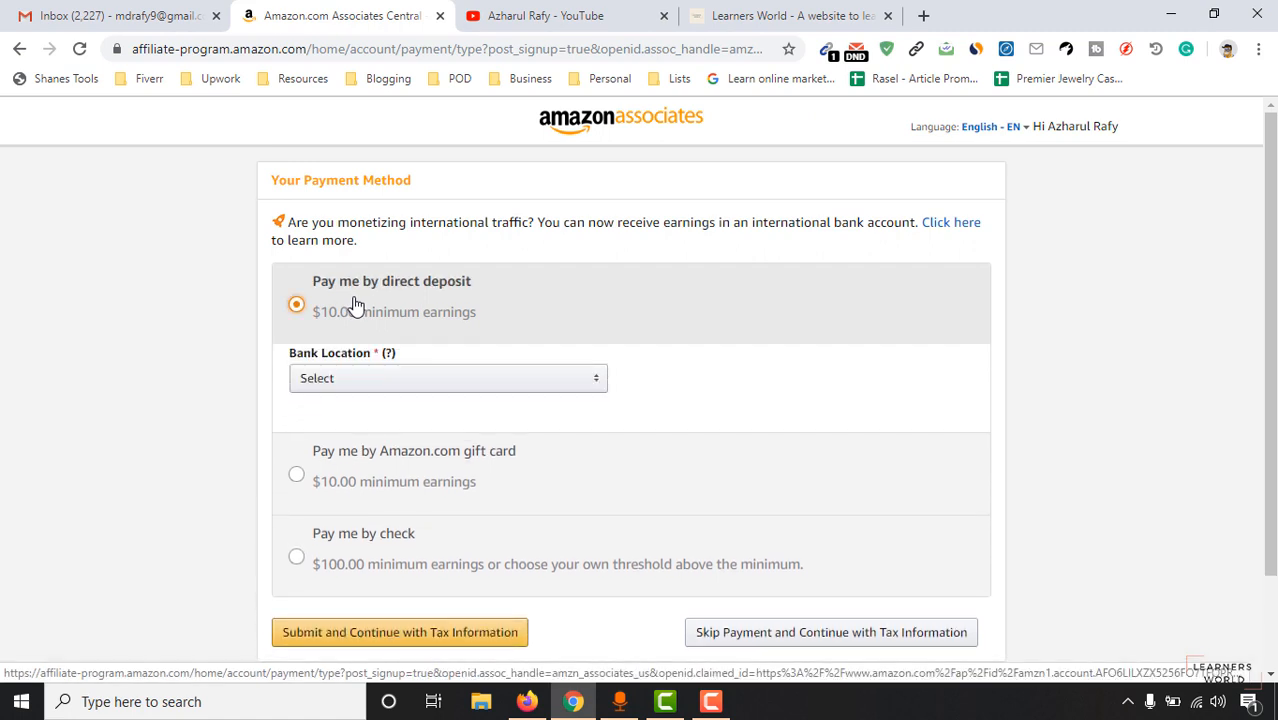
{"action": "left_click", "coordinate": [371, 381]}
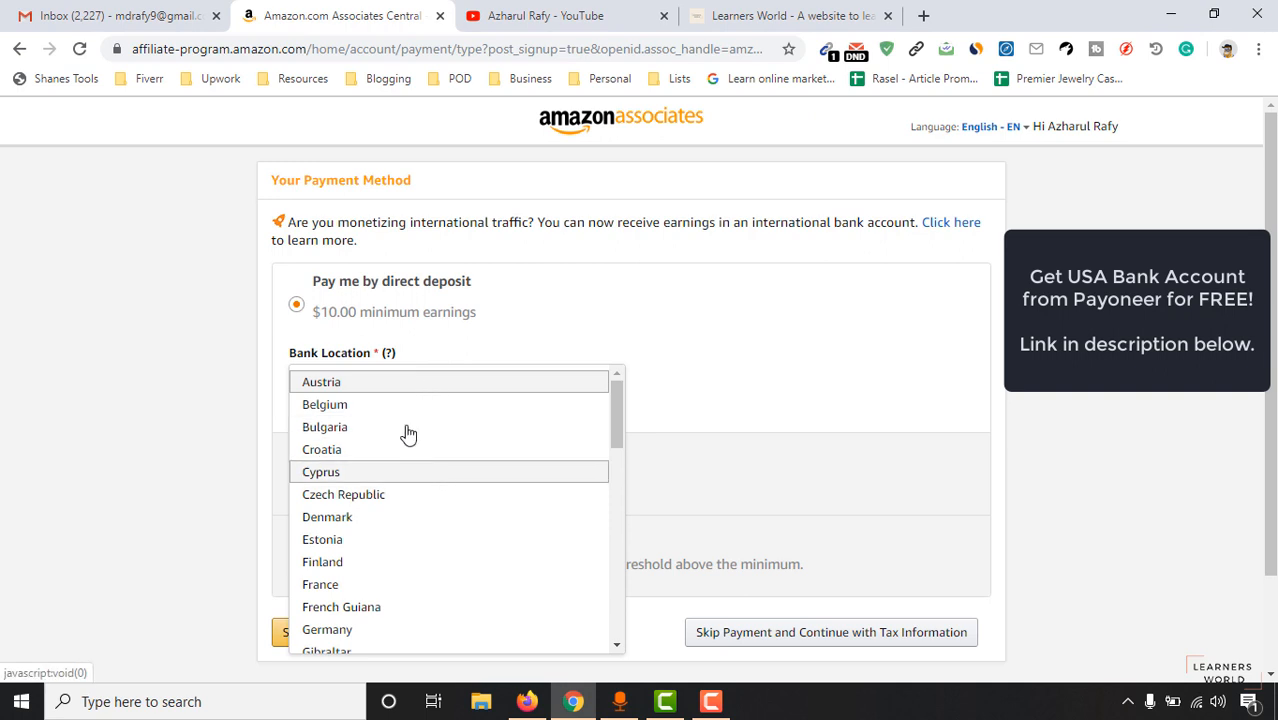
{"action": "scroll", "coordinate": [407, 402], "scroll_direction": "down", "scroll_amount": 8}
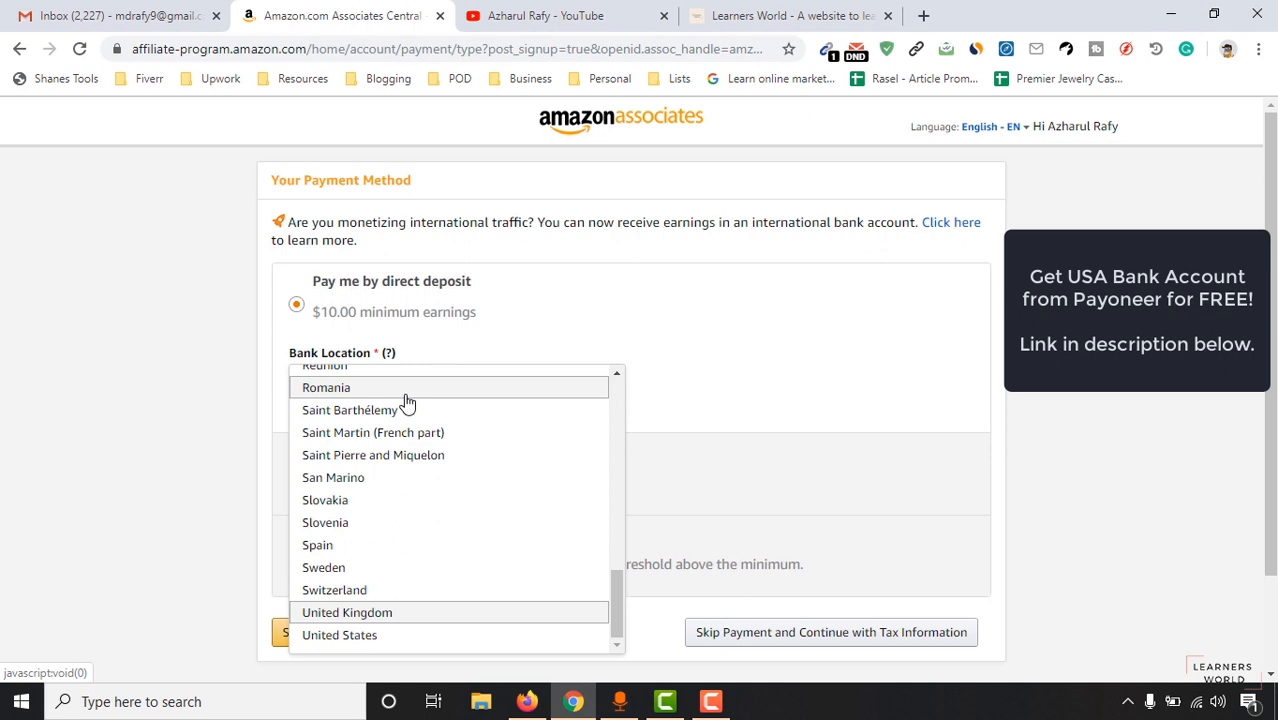
{"action": "left_click", "coordinate": [414, 636]}
{"action": "scroll", "coordinate": [1083, 405], "scroll_direction": "down", "scroll_amount": 1}
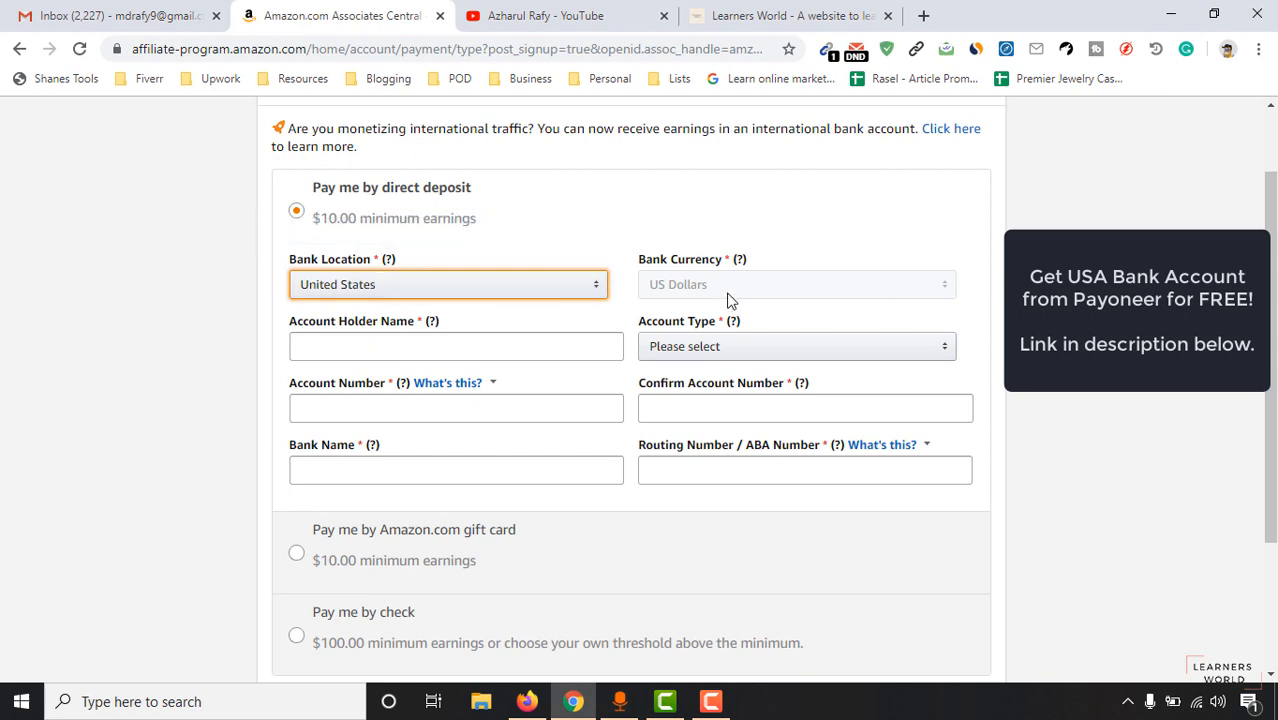
{"action": "left_click", "coordinate": [921, 14]}
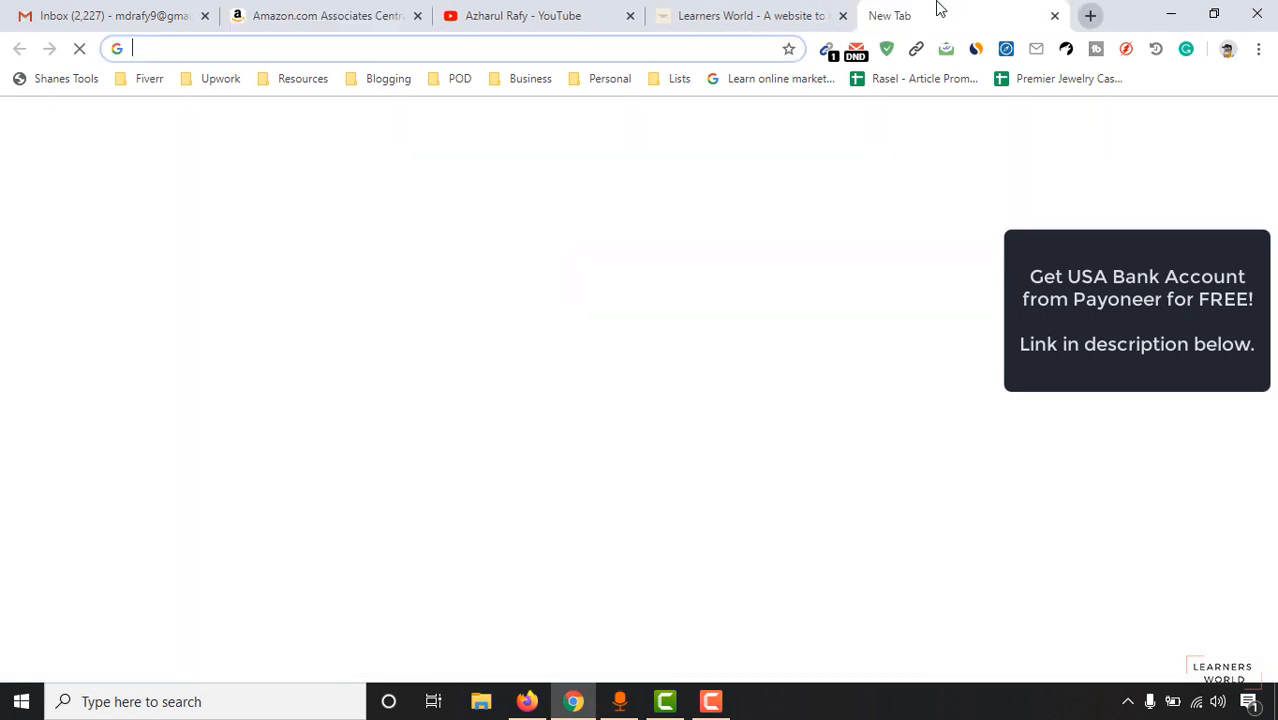
Load payoneer.com, sign in, and open the Global Payment Service page.
{"action": "type", "text": "pay"}
{"action": "key", "text": "Return"}
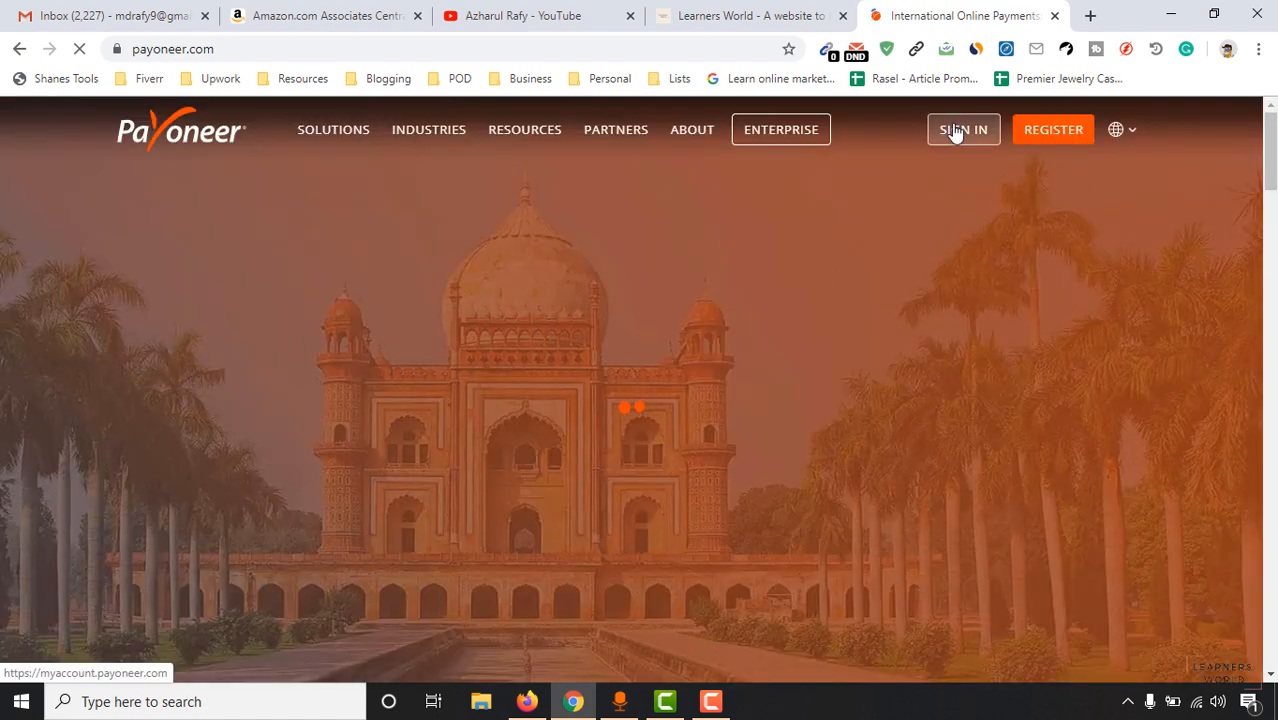
{"action": "left_click", "coordinate": [963, 129]}
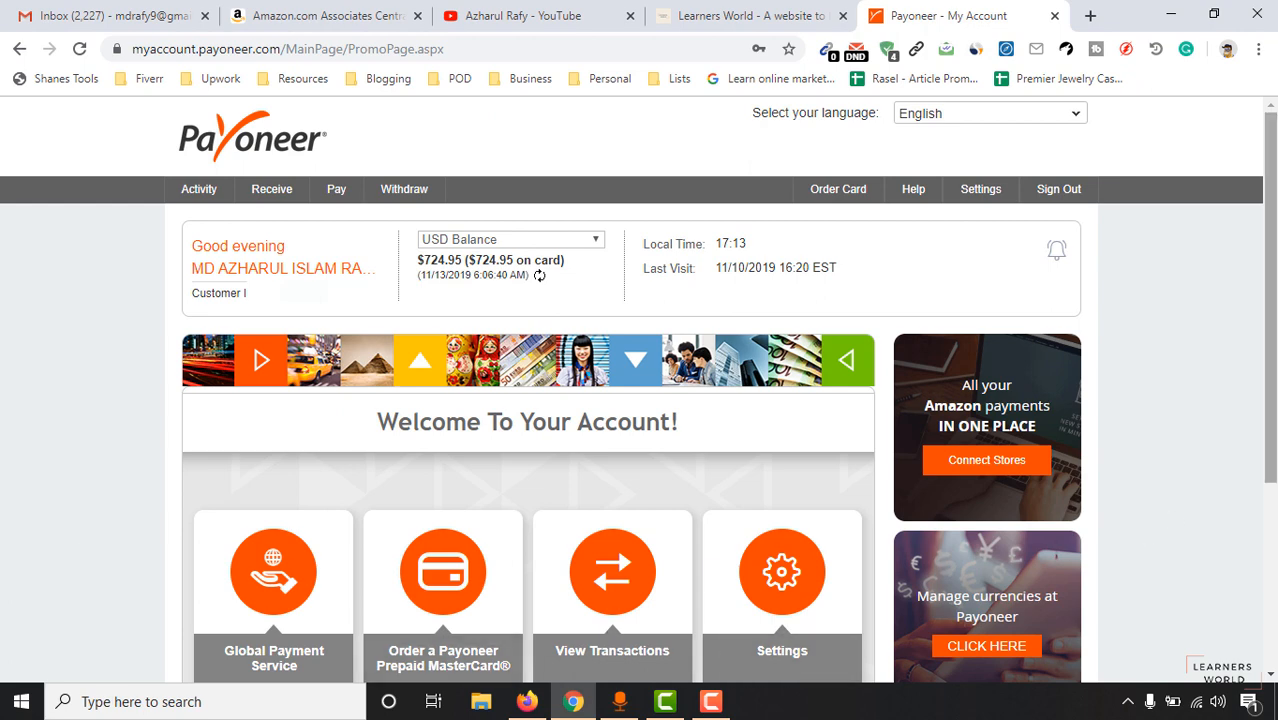
{"action": "left_click", "coordinate": [262, 575]}
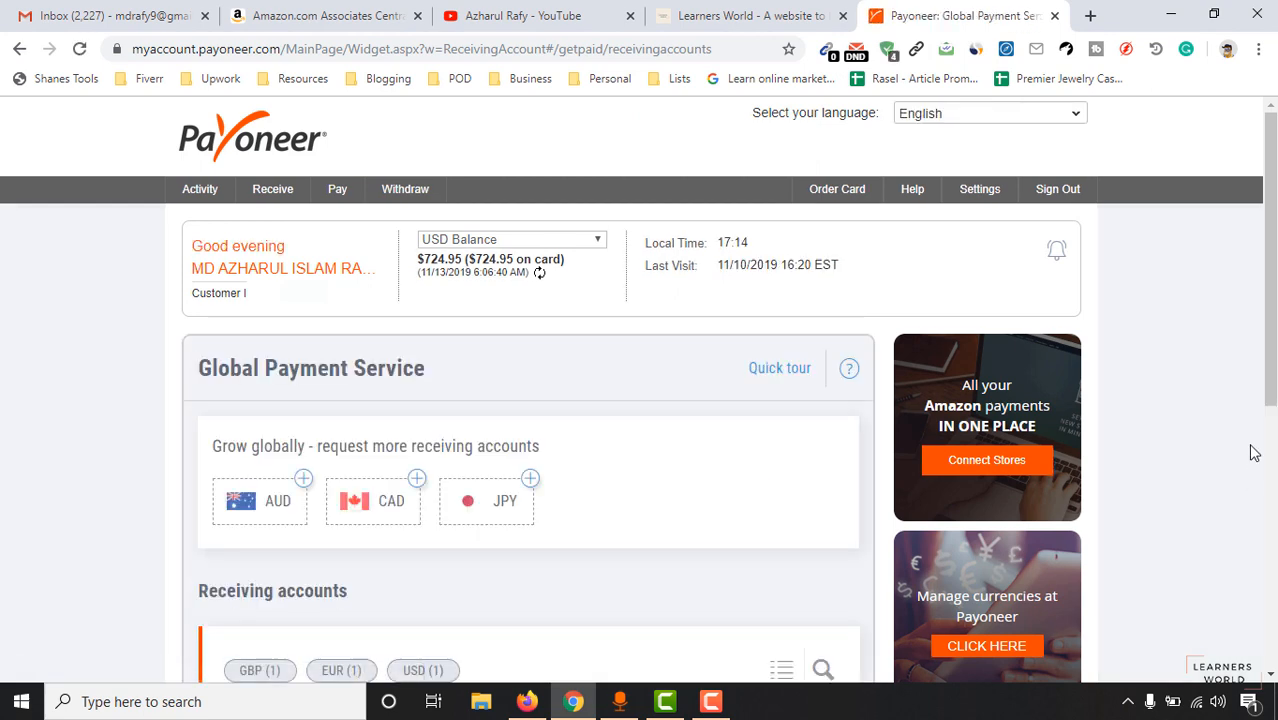
Open the USD receiving account's bank details, then return to the Amazon Associates tab.
{"action": "scroll", "coordinate": [640, 390], "scroll_direction": "down", "scroll_amount": 4}
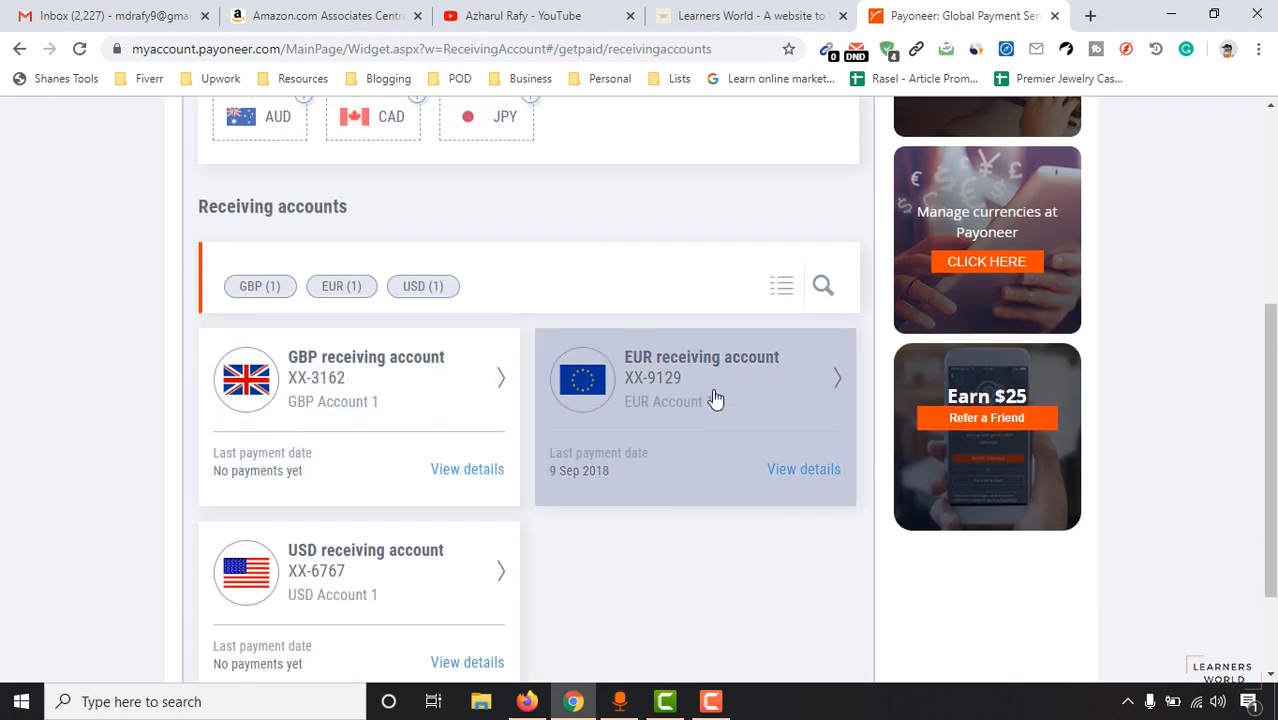
{"action": "scroll", "coordinate": [1268, 450], "scroll_direction": "up", "scroll_amount": 2}
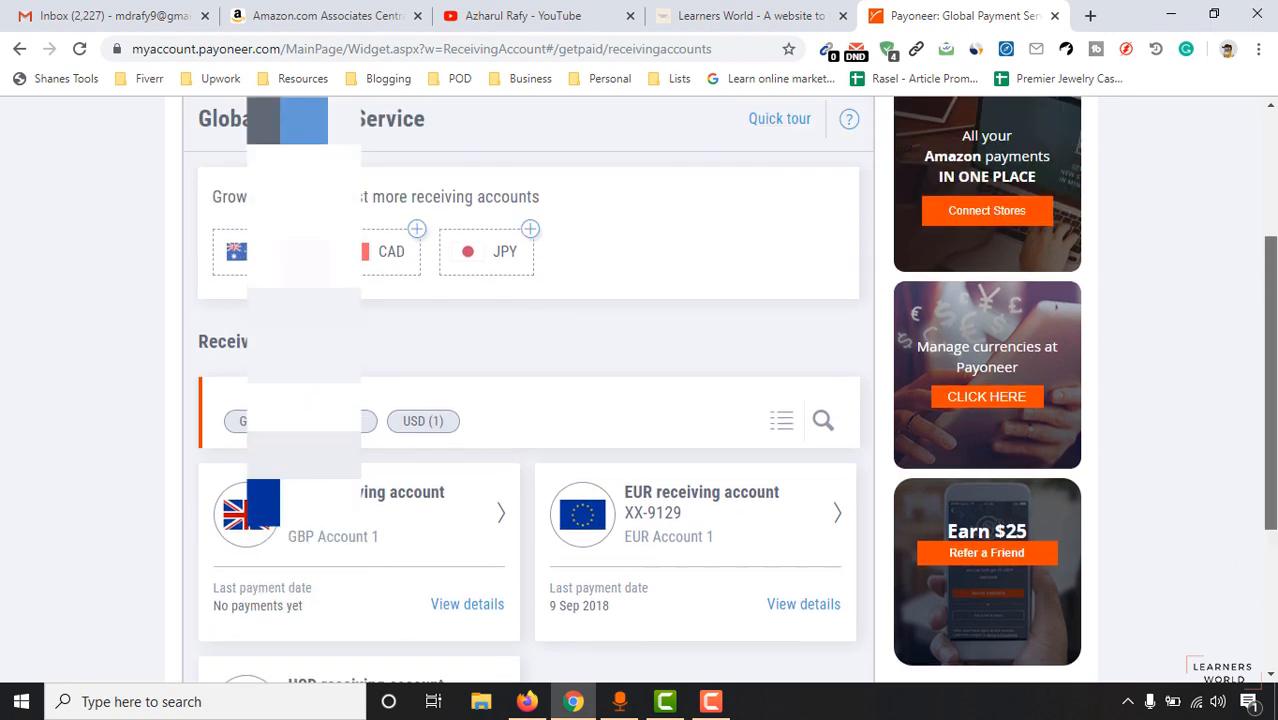
{"action": "scroll", "coordinate": [605, 365], "scroll_direction": "up", "scroll_amount": 3}
{"action": "scroll", "coordinate": [600, 420], "scroll_direction": "down", "scroll_amount": 4}
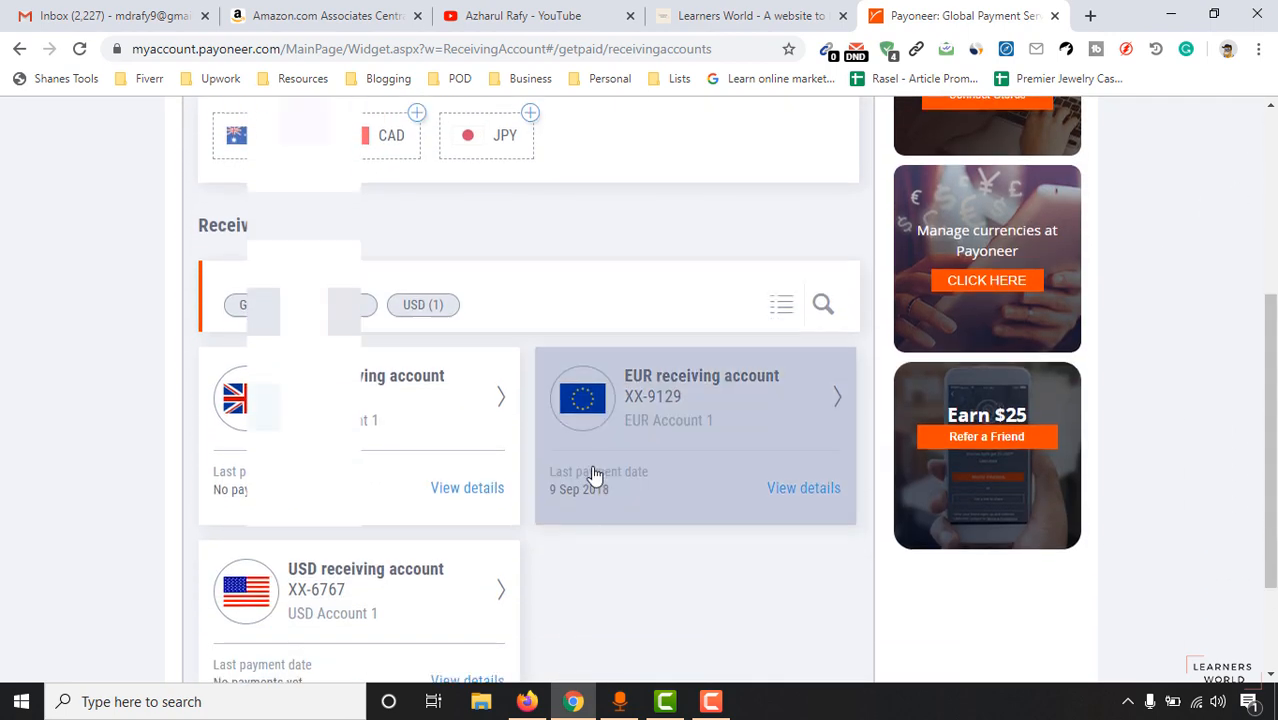
{"action": "scroll", "coordinate": [480, 480], "scroll_direction": "down", "scroll_amount": 1}
{"action": "left_click", "coordinate": [360, 503]}
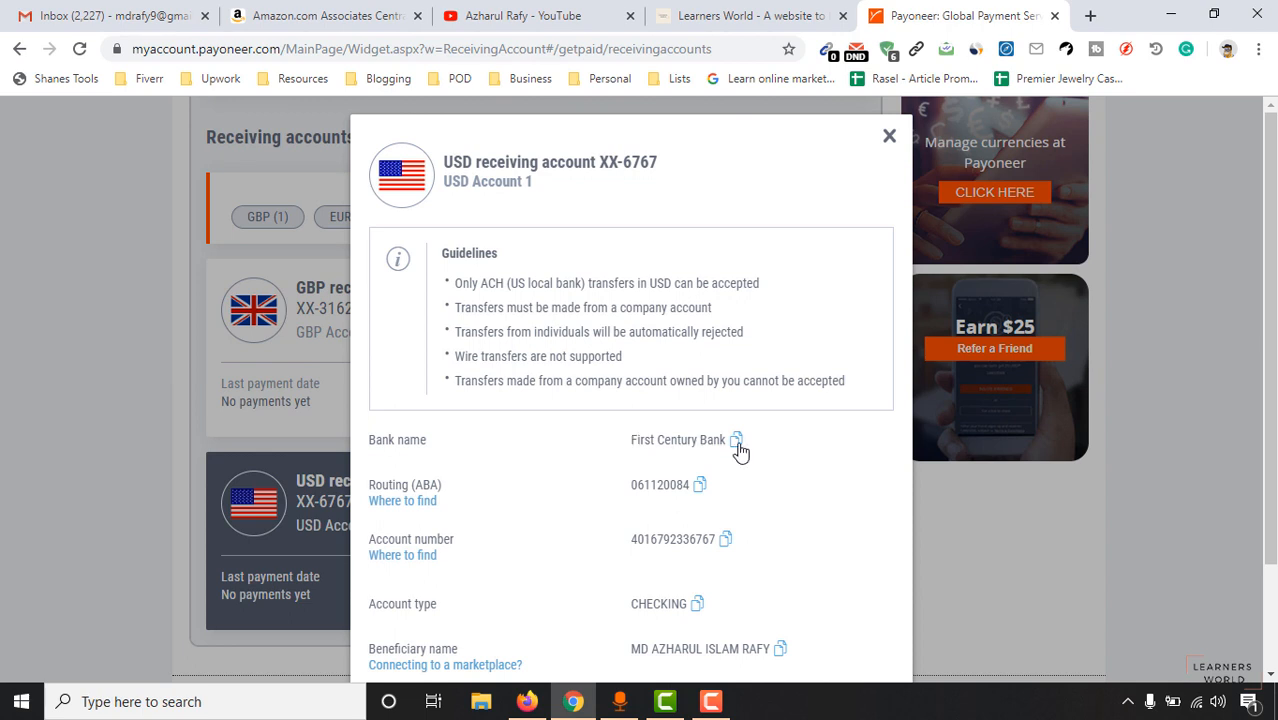
{"action": "left_click", "coordinate": [320, 15]}
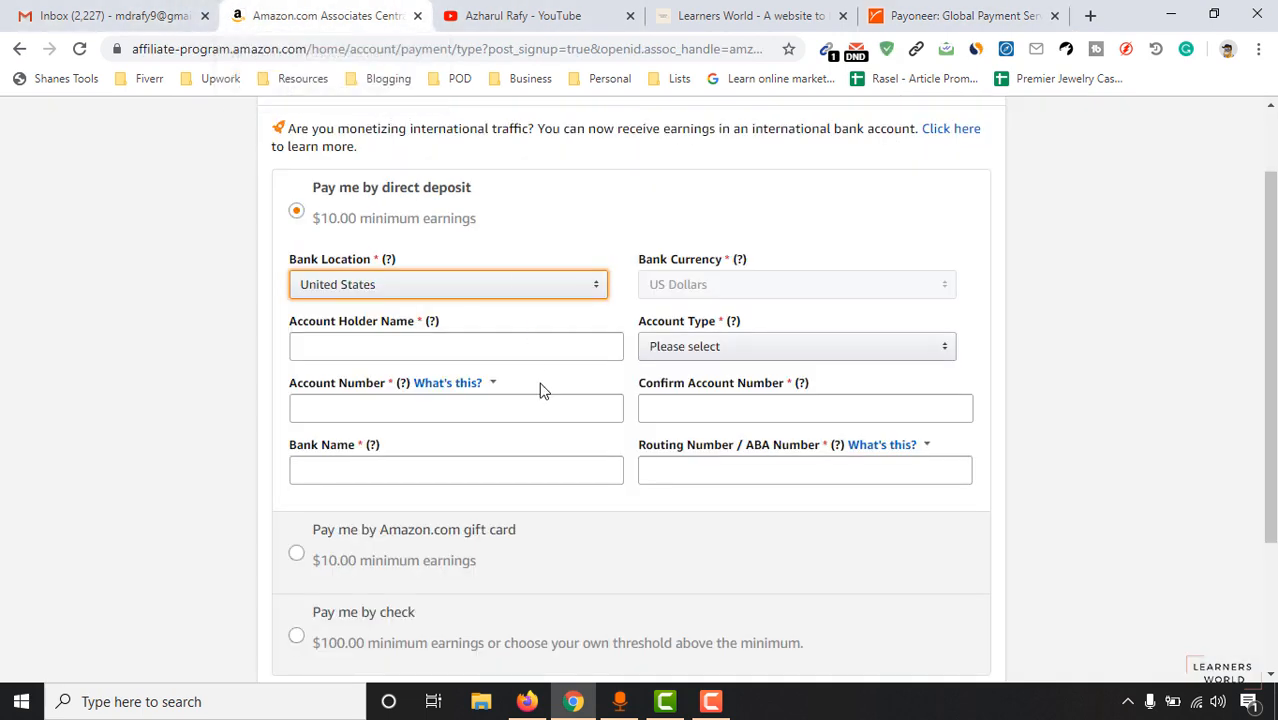
Copy the Payoneer beneficiary name into the Account Holder Name field.
{"action": "left_click", "coordinate": [705, 290]}
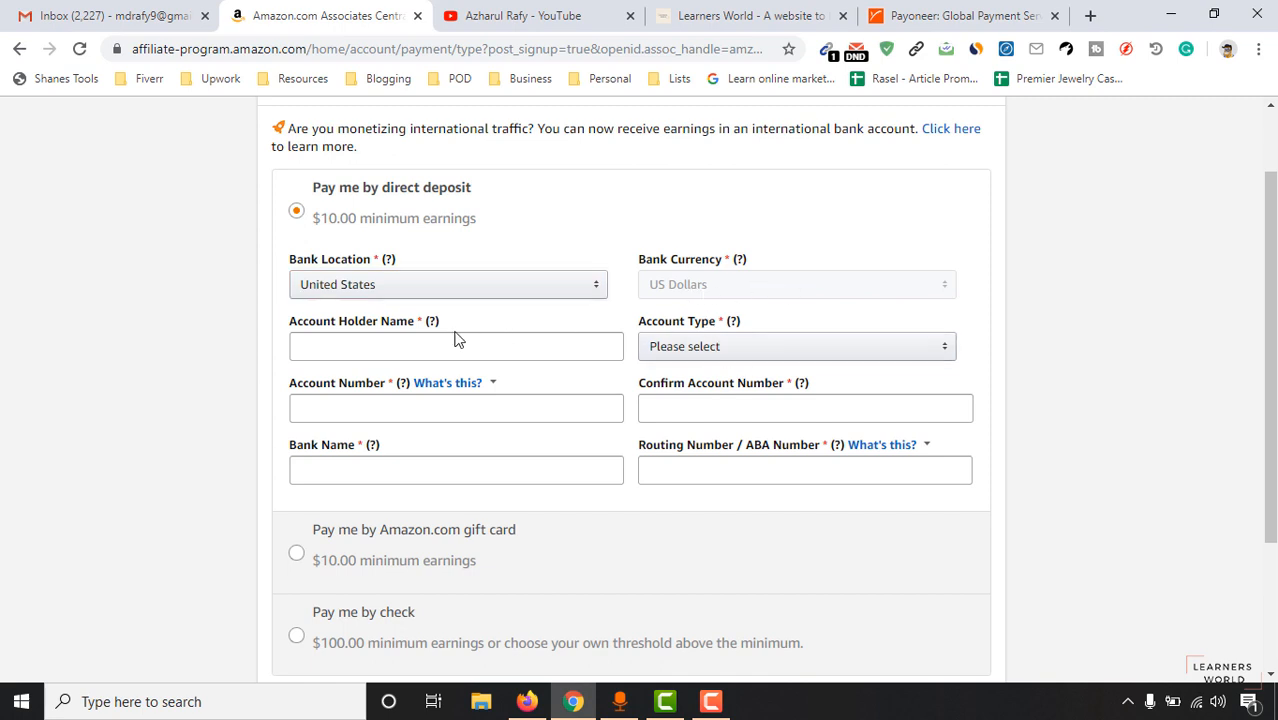
{"action": "left_click", "coordinate": [391, 345]}
{"action": "left_click", "coordinate": [907, 15]}
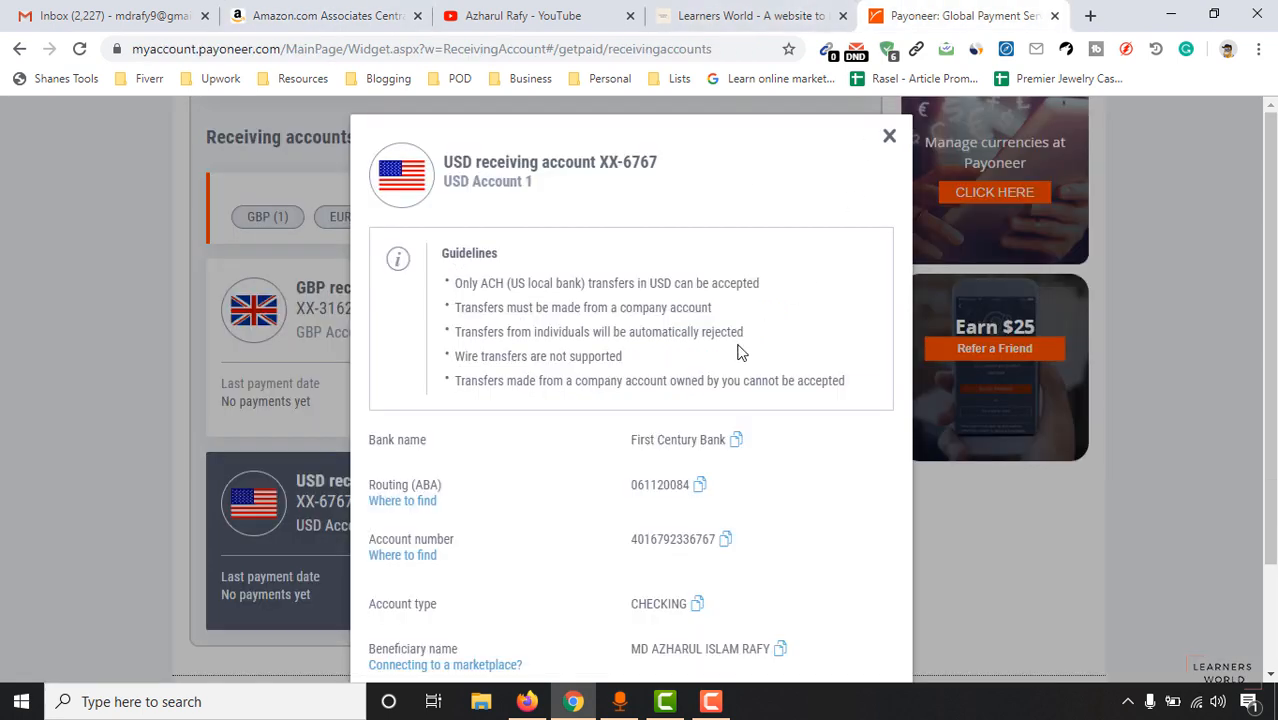
{"action": "scroll", "coordinate": [560, 555], "scroll_direction": "down", "scroll_amount": 1}
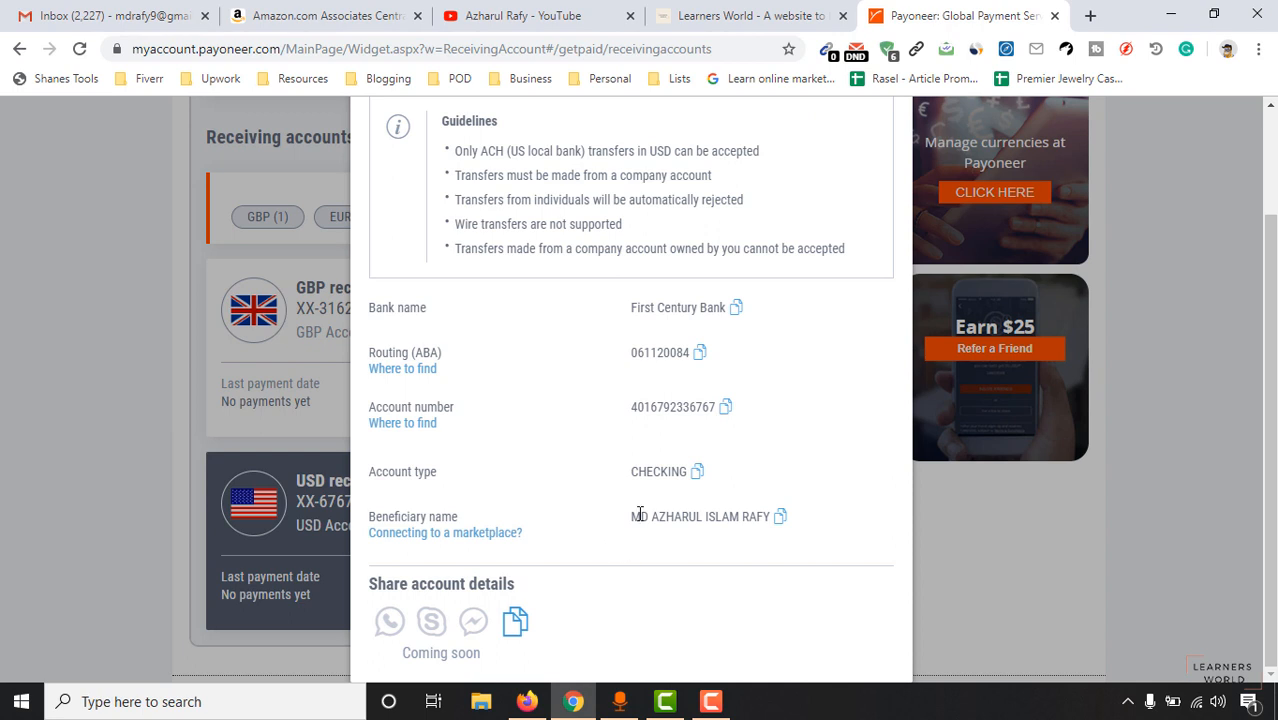
{"action": "left_click_drag", "start_coordinate": [632, 514], "coordinate": [731, 526]}
{"action": "right_click", "coordinate": [743, 518]}
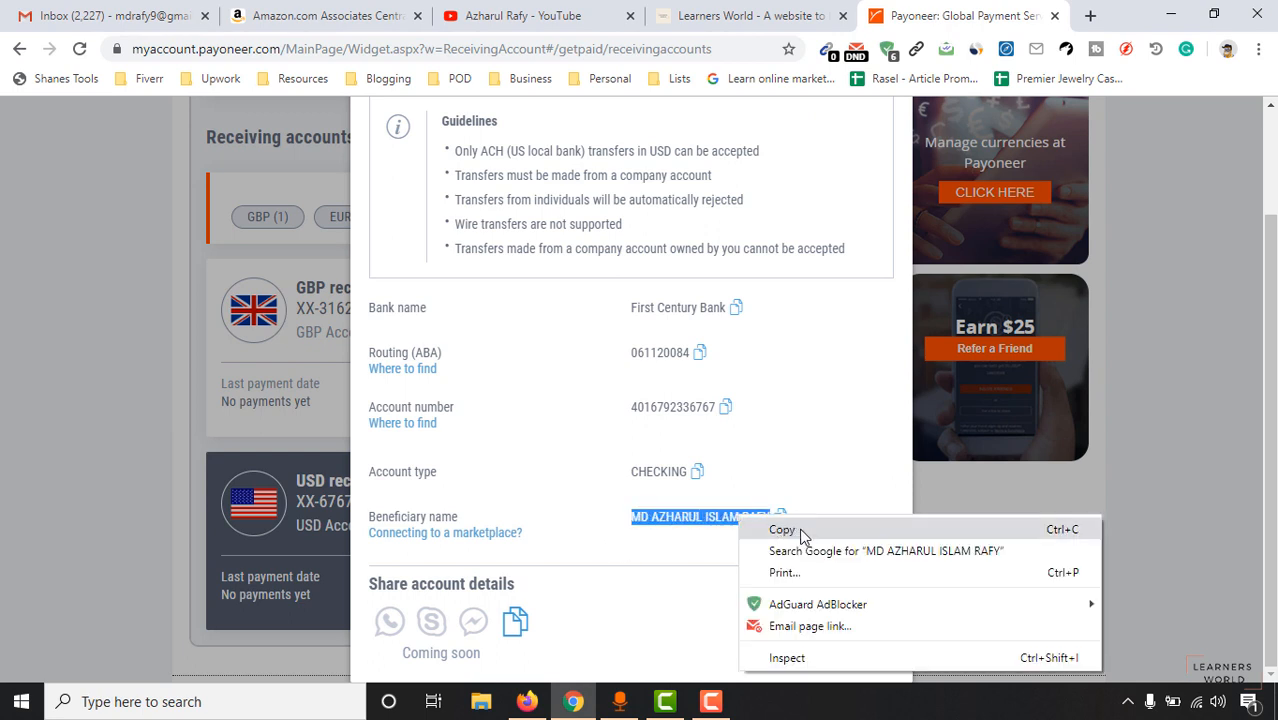
{"action": "left_click", "coordinate": [772, 528]}
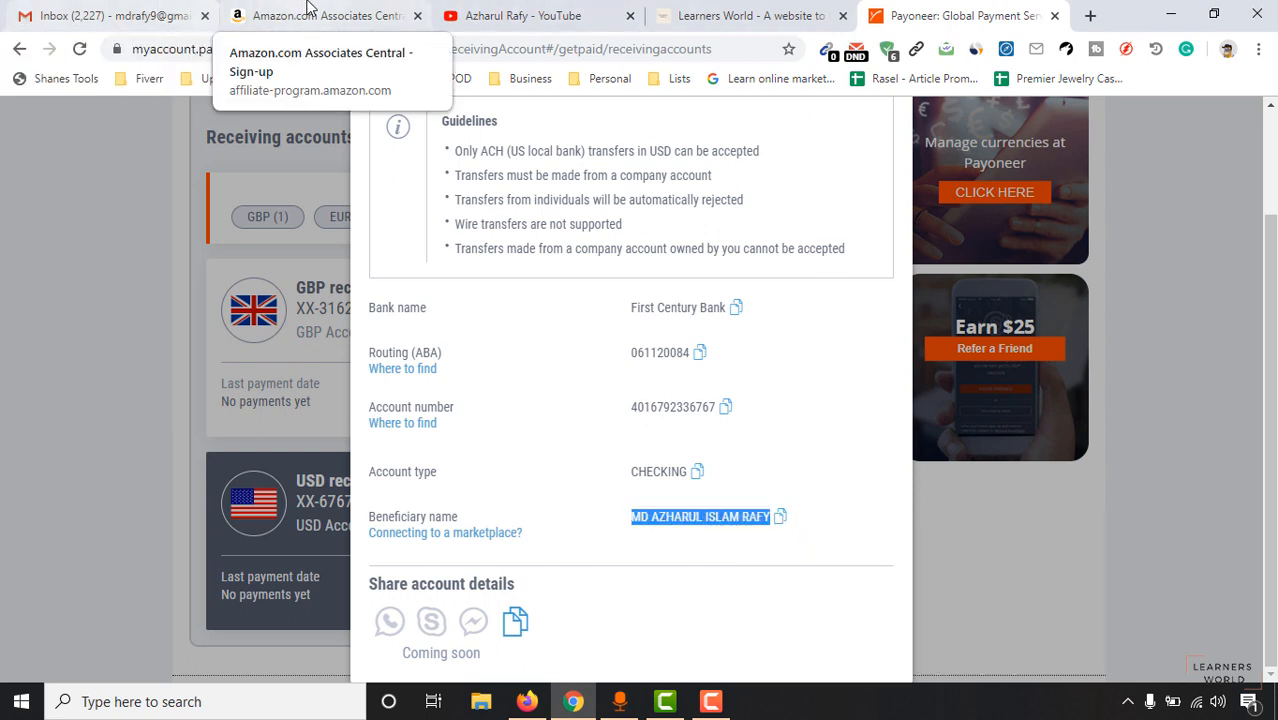
{"action": "left_click", "coordinate": [305, 15]}
{"action": "right_click", "coordinate": [408, 338]}
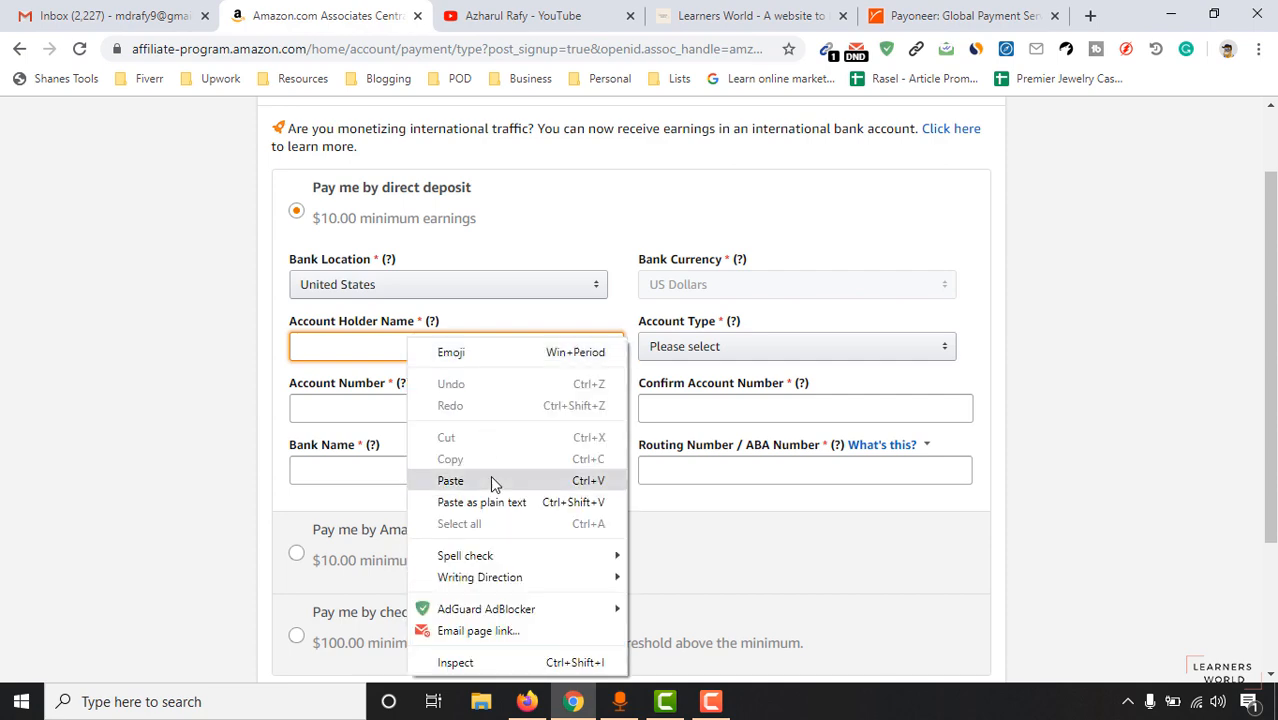
{"action": "left_click", "coordinate": [491, 478]}
Set the account type to Checking.
{"action": "left_click", "coordinate": [893, 14]}
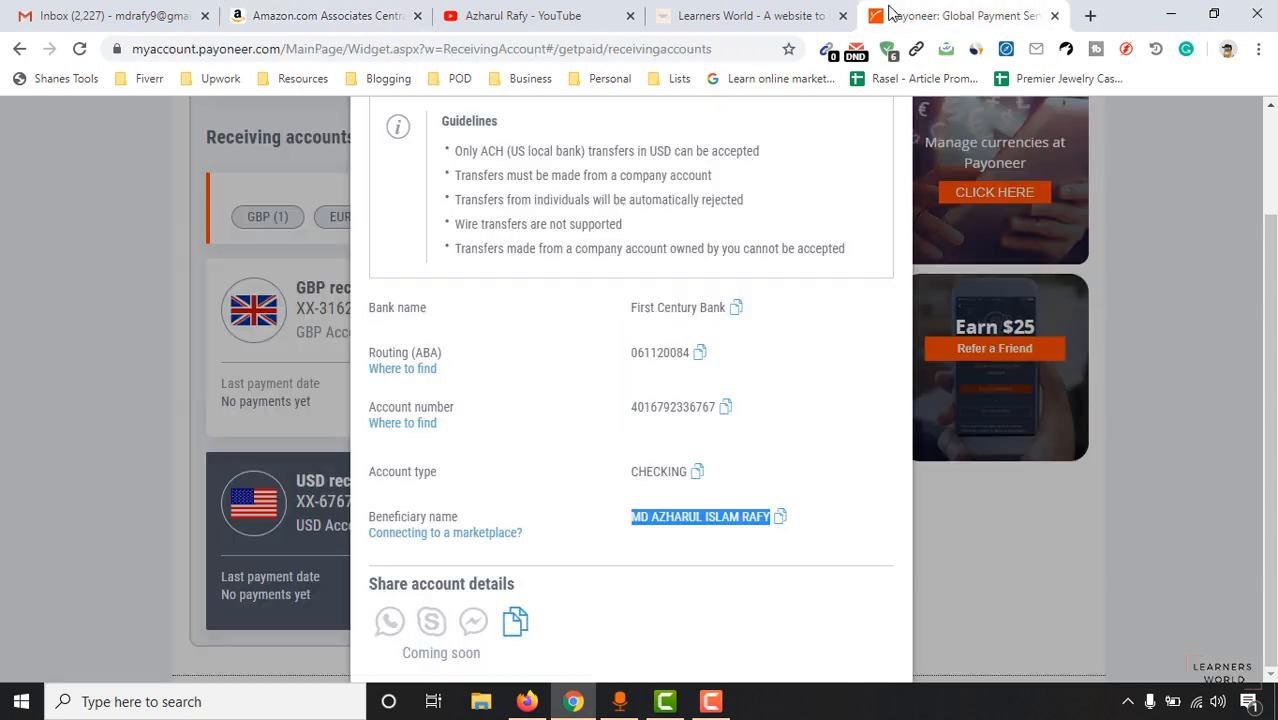
{"action": "left_click", "coordinate": [265, 14]}
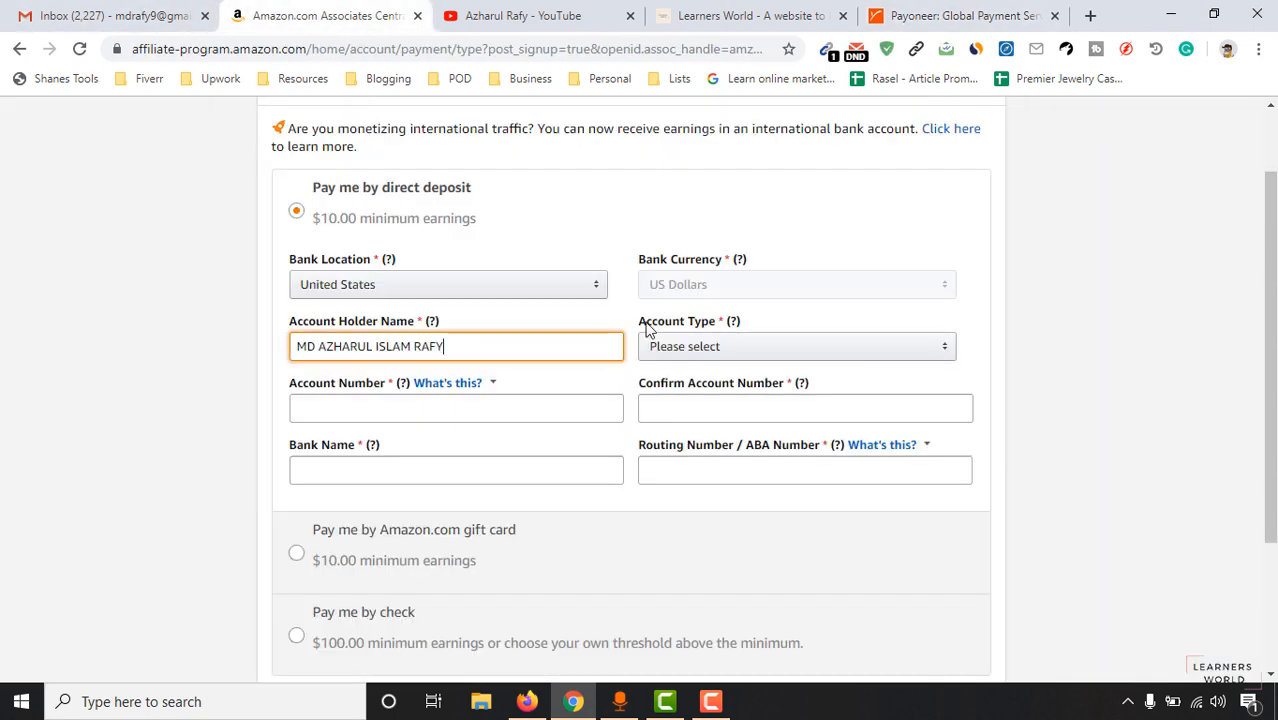
{"action": "left_click", "coordinate": [645, 352]}
{"action": "left_click", "coordinate": [694, 374]}
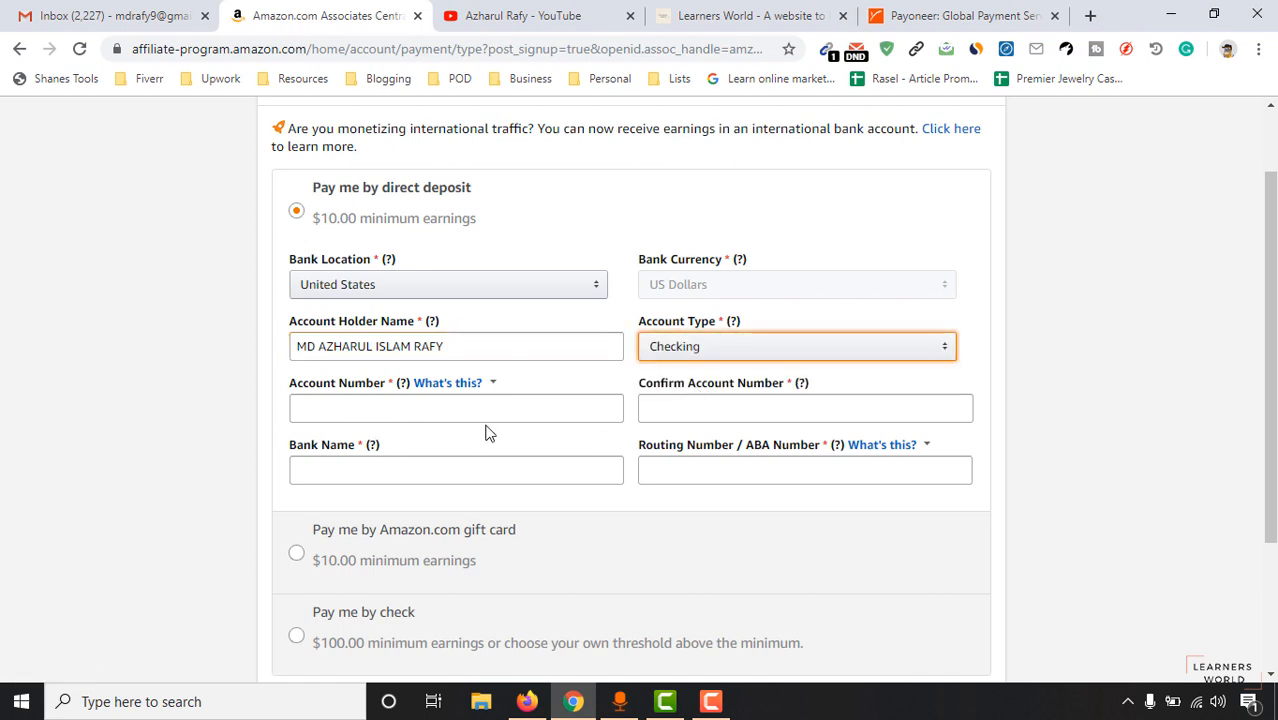
Paste the Payoneer USD account number into Account Number and Confirm Account Number.
{"action": "left_click", "coordinate": [952, 10]}
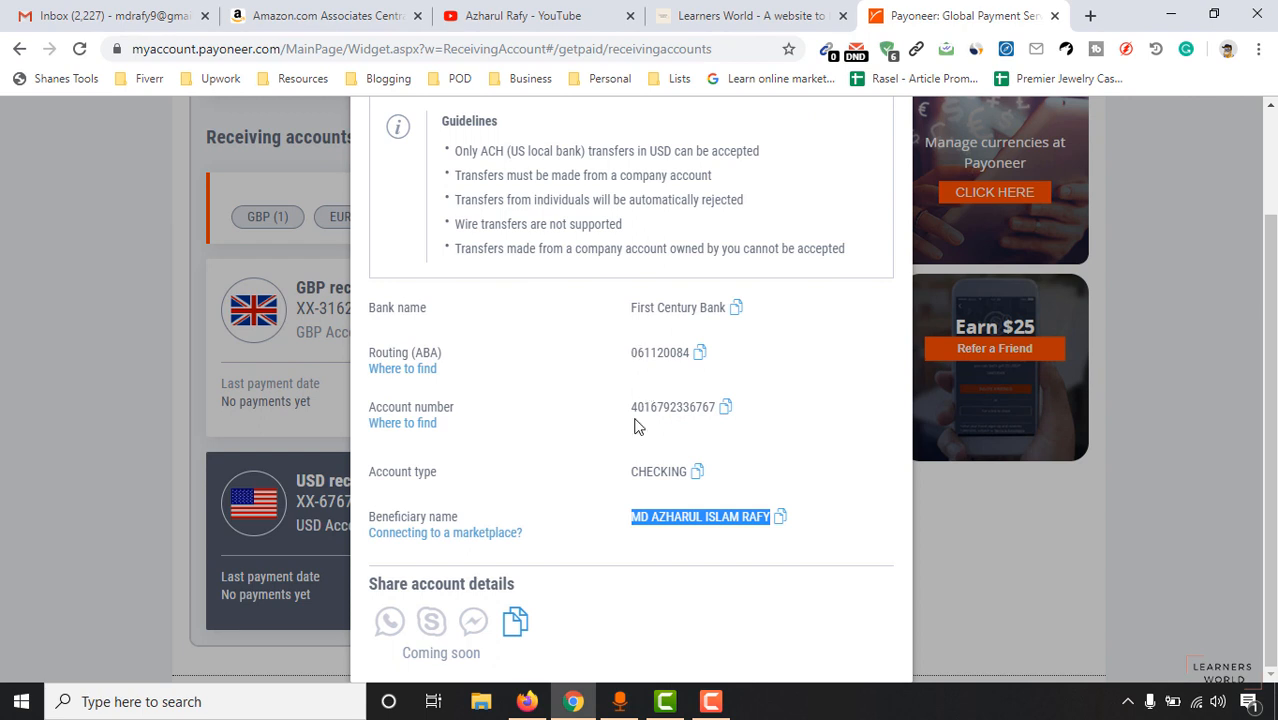
{"action": "double_click", "coordinate": [691, 404]}
{"action": "right_click", "coordinate": [710, 404]}
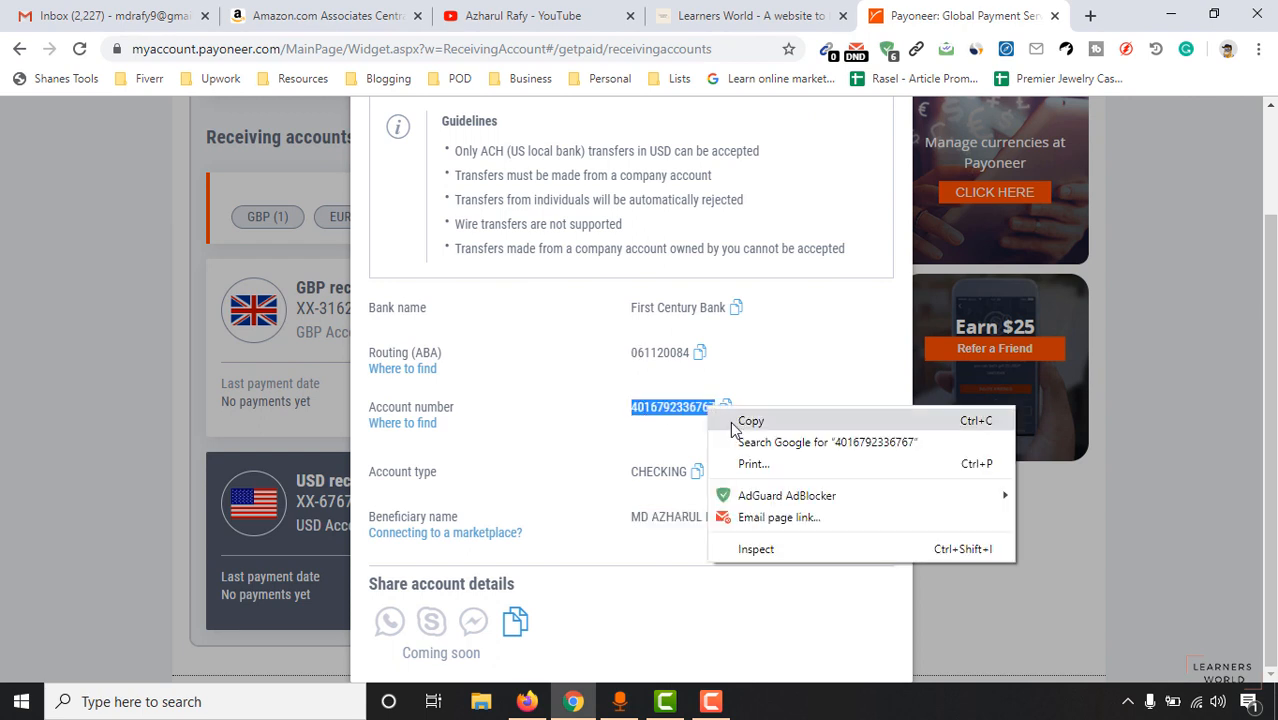
{"action": "left_click", "coordinate": [740, 420]}
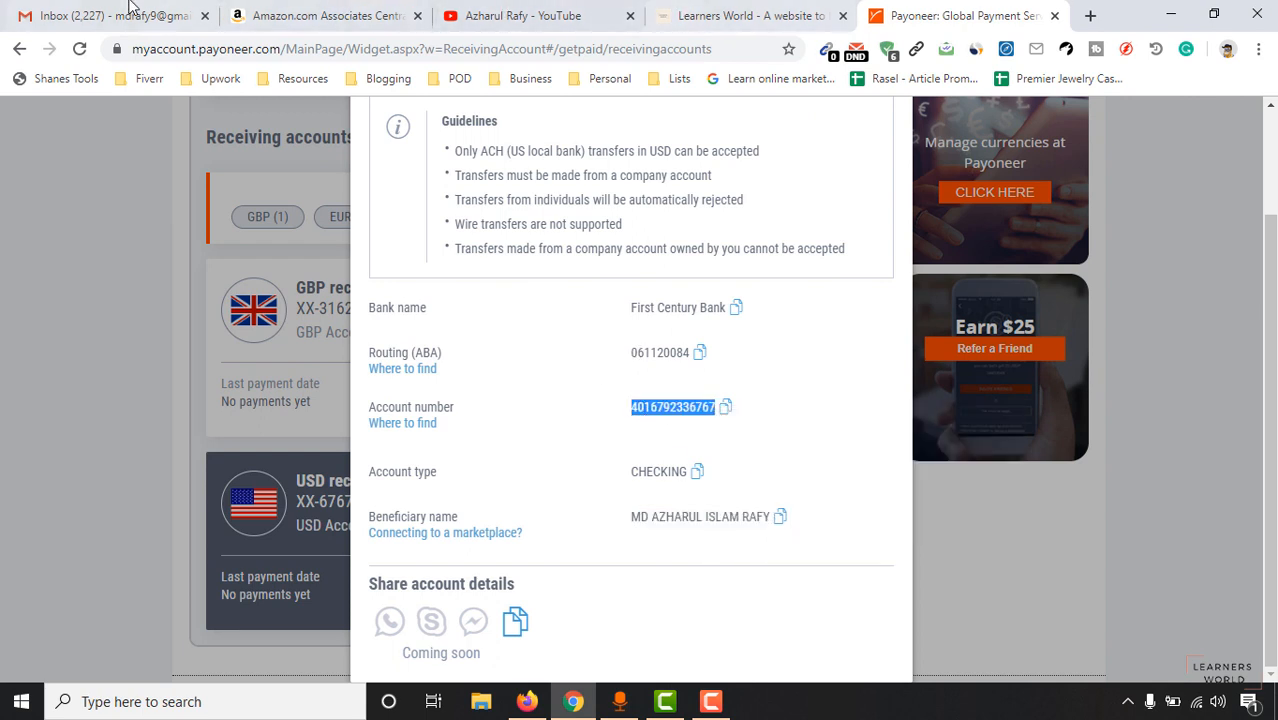
{"action": "left_click", "coordinate": [320, 15]}
{"action": "left_click", "coordinate": [437, 408]}
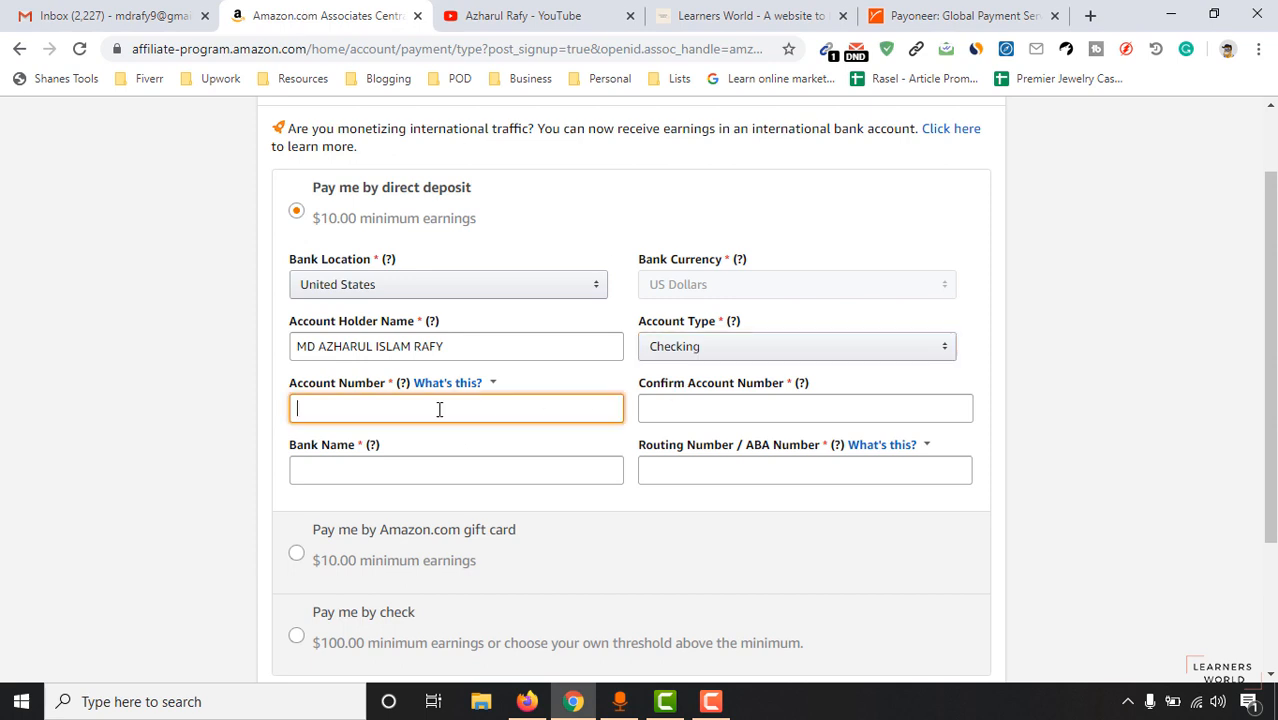
{"action": "right_click", "coordinate": [437, 408]}
{"action": "left_click", "coordinate": [485, 214]}
{"action": "left_click", "coordinate": [699, 403]}
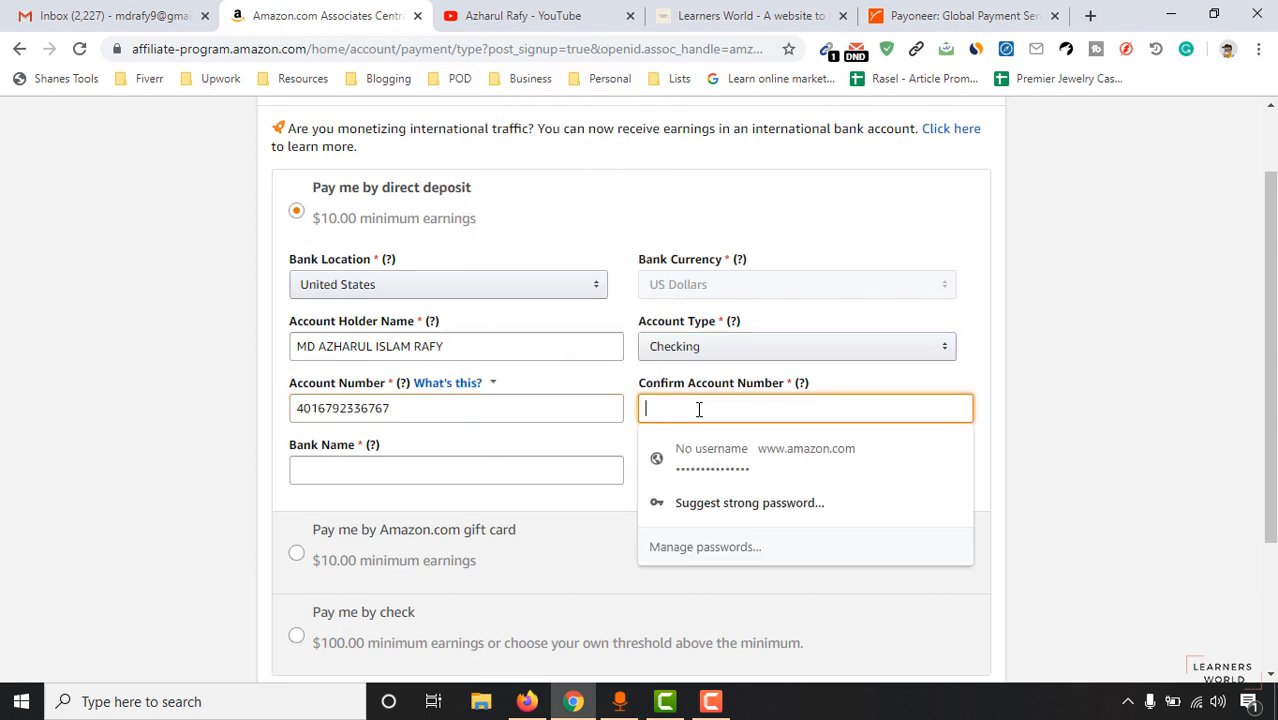
{"action": "right_click", "coordinate": [702, 410]}
{"action": "left_click", "coordinate": [742, 209]}
{"action": "left_click", "coordinate": [60, 402]}
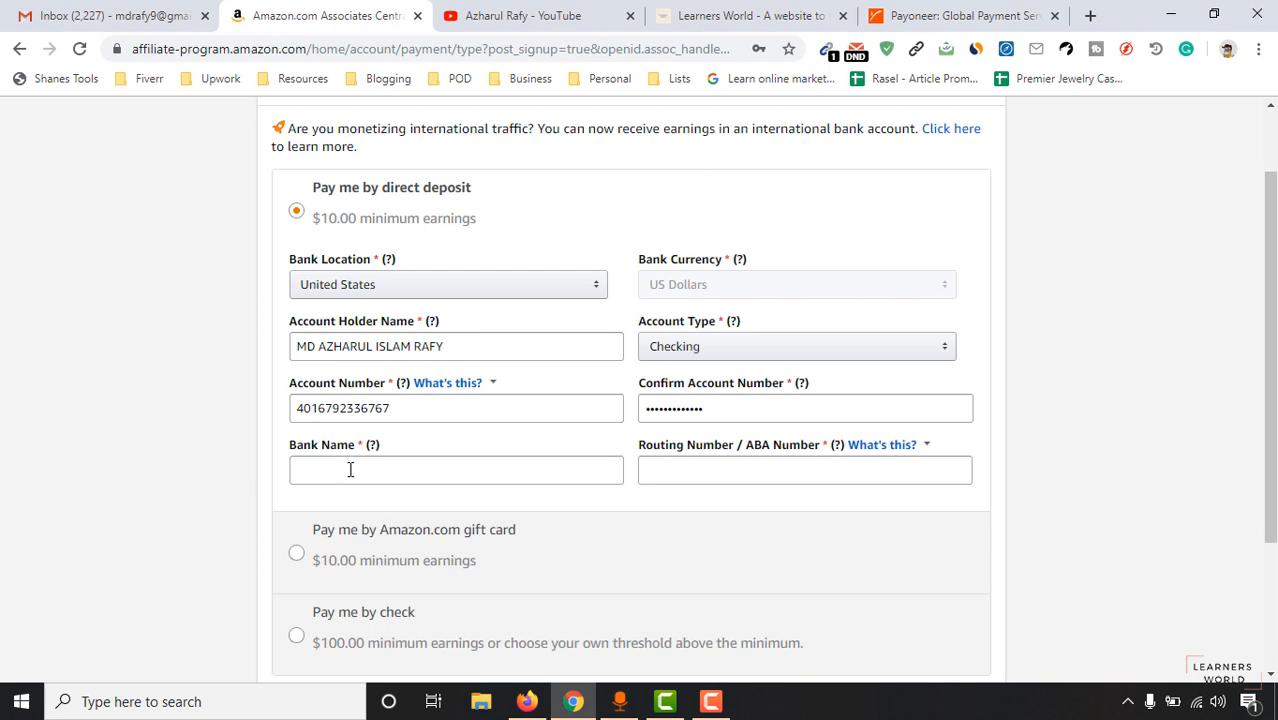
Copy First Century Bank from Payoneer into the Bank Name field.
{"action": "left_click", "coordinate": [895, 15]}
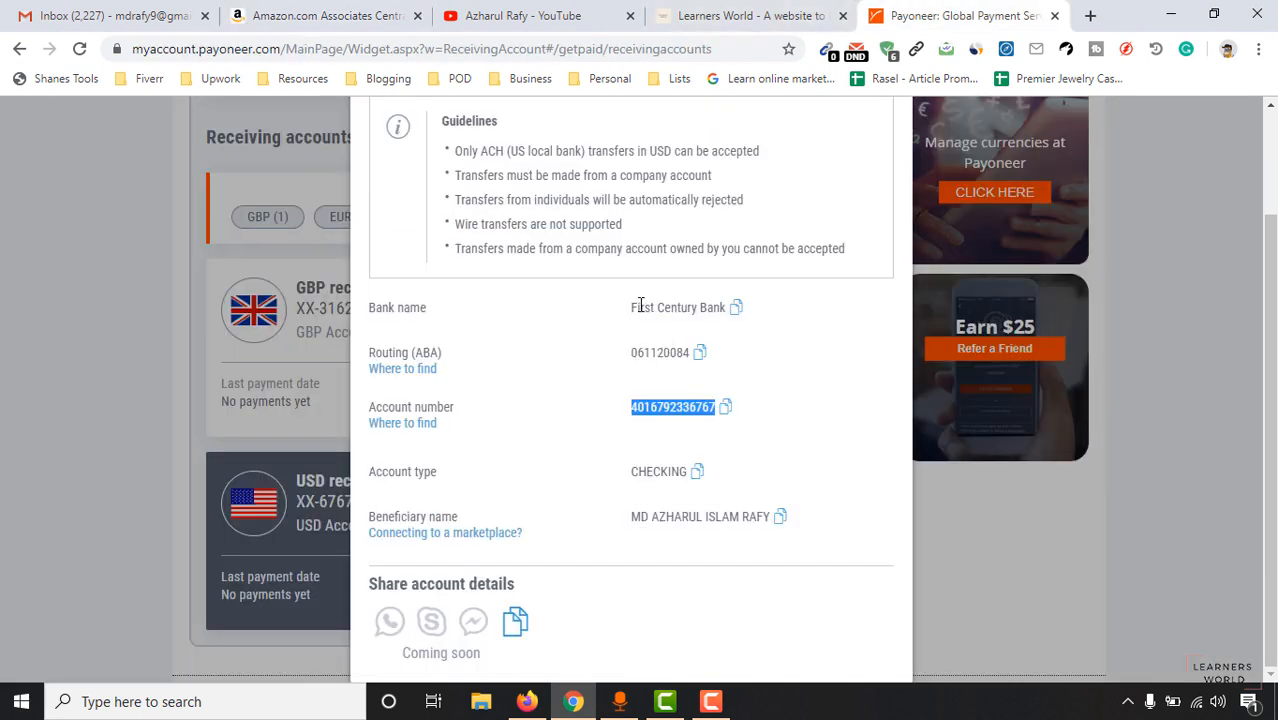
{"action": "left_click_drag", "start_coordinate": [631, 307], "coordinate": [726, 308]}
{"action": "right_click", "coordinate": [702, 308]}
{"action": "left_click", "coordinate": [745, 321]}
{"action": "left_click", "coordinate": [270, 15]}
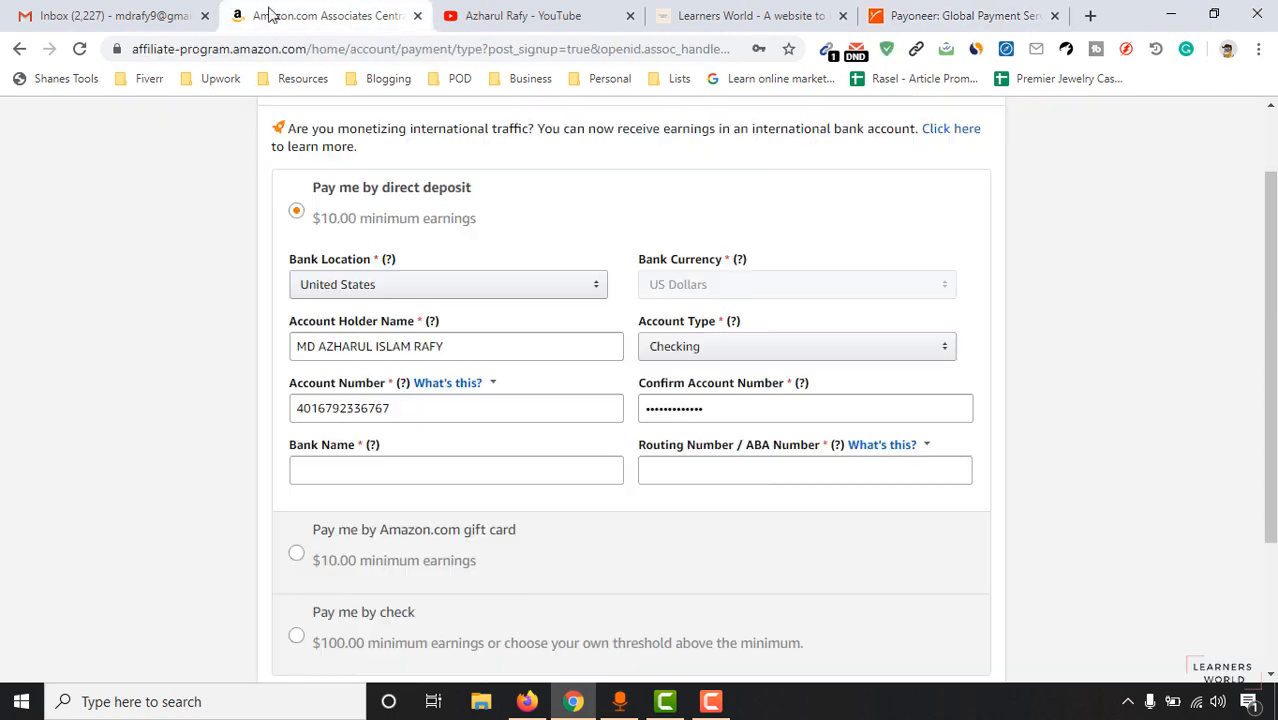
{"action": "left_click", "coordinate": [516, 476]}
{"action": "right_click", "coordinate": [513, 474]}
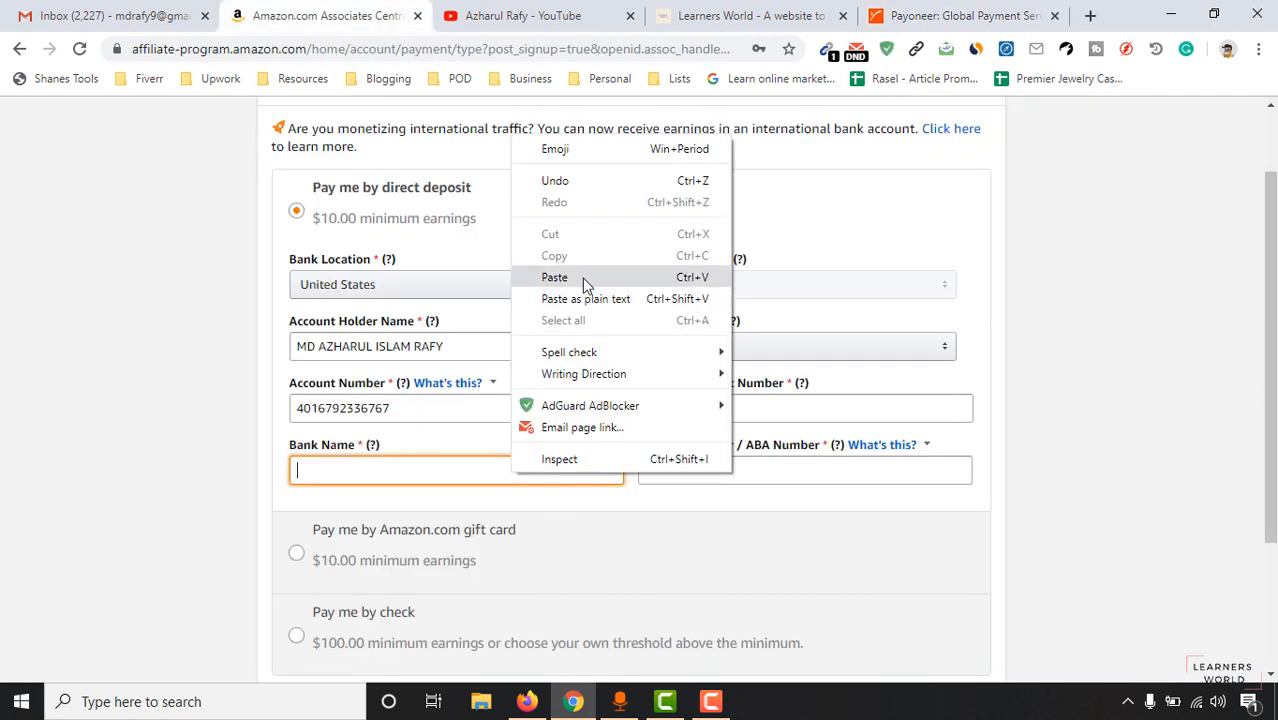
{"action": "left_click", "coordinate": [585, 277]}
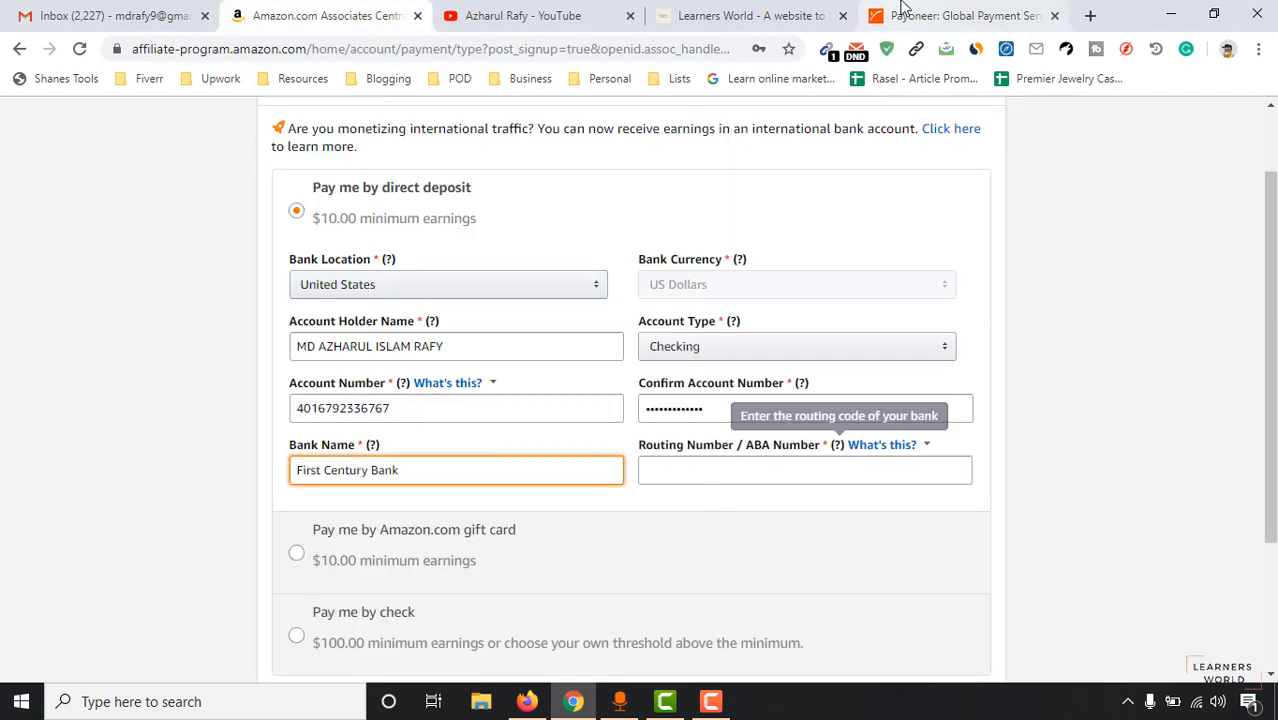
Copy the Payoneer routing number into the Routing Number field.
{"action": "left_click", "coordinate": [901, 14]}
{"action": "left_click_drag", "start_coordinate": [632, 353], "coordinate": [690, 353]}
{"action": "right_click", "coordinate": [650, 355]}
{"action": "left_click", "coordinate": [670, 366]}
{"action": "left_click", "coordinate": [320, 15]}
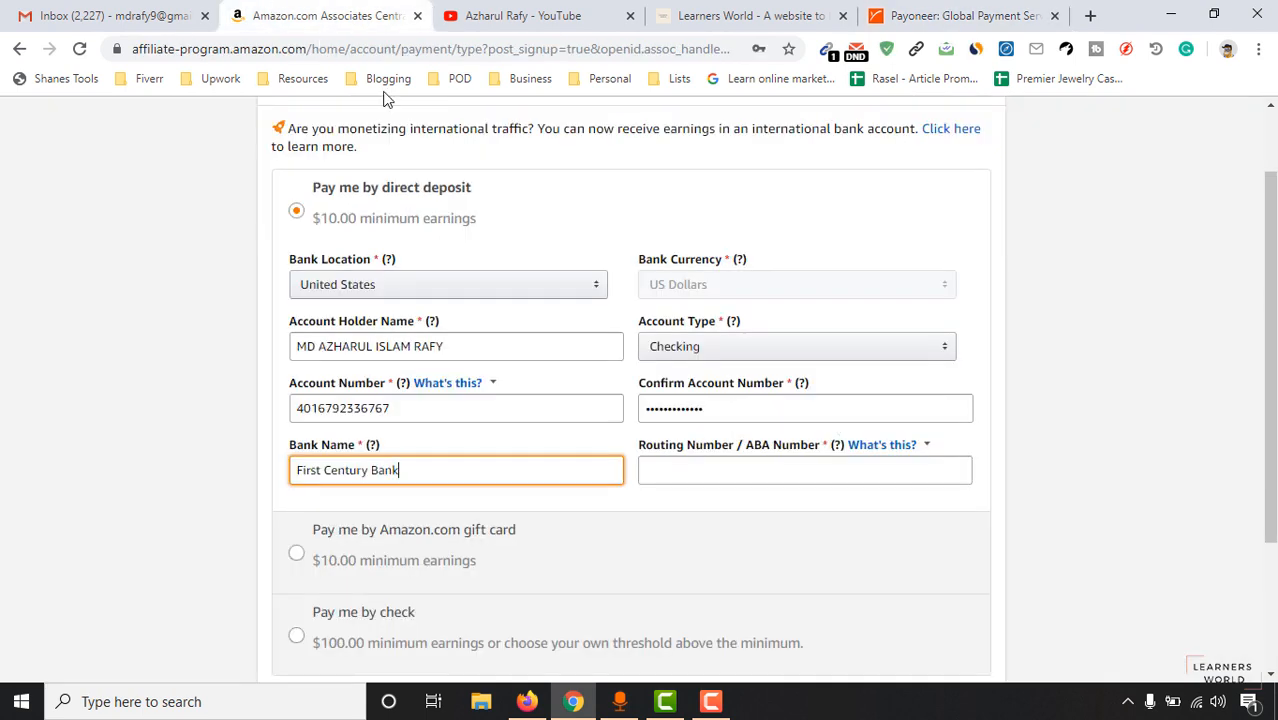
{"action": "left_click", "coordinate": [704, 465]}
{"action": "right_click", "coordinate": [702, 466]}
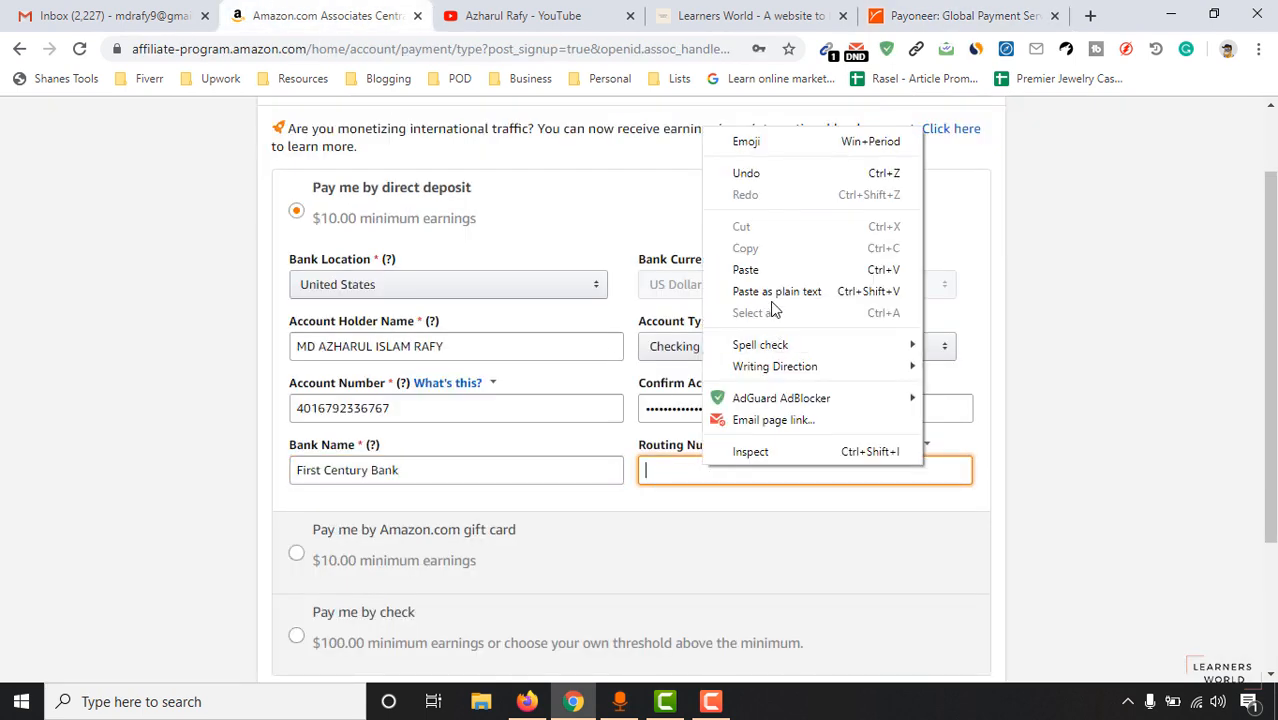
{"action": "left_click", "coordinate": [765, 271]}
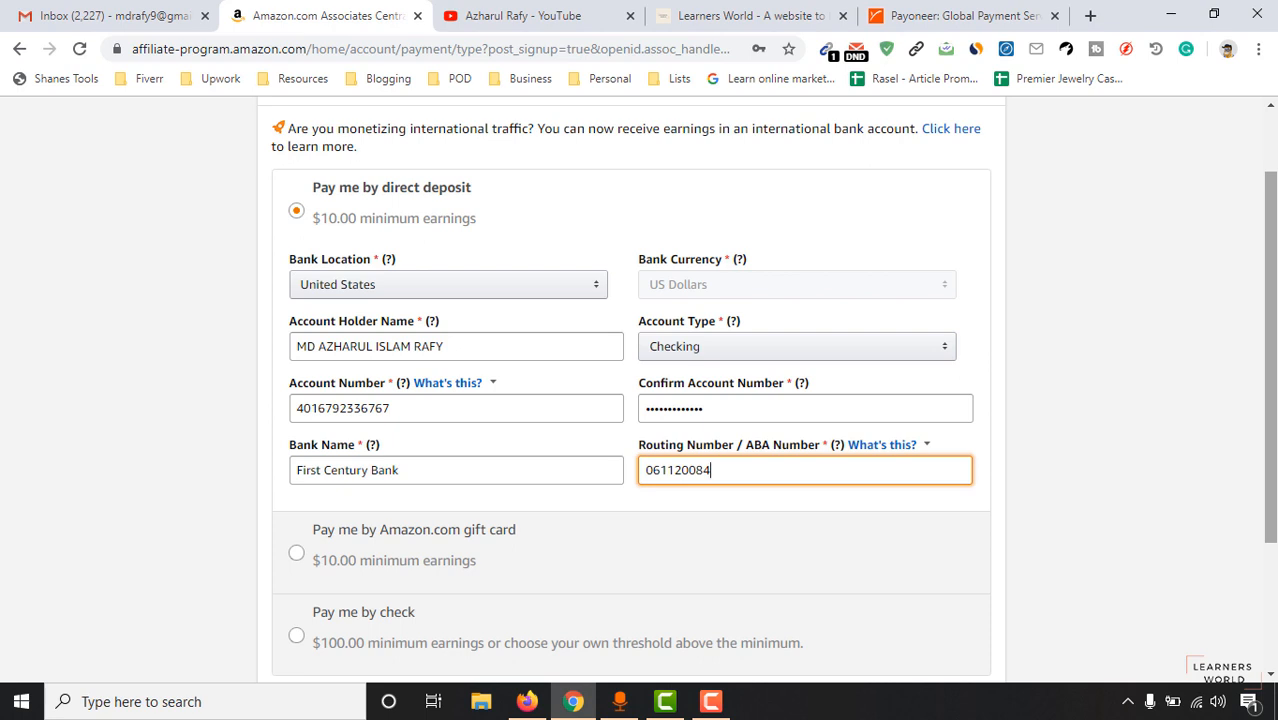
{"action": "scroll", "coordinate": [1270, 360], "scroll_direction": "down", "scroll_amount": 2}
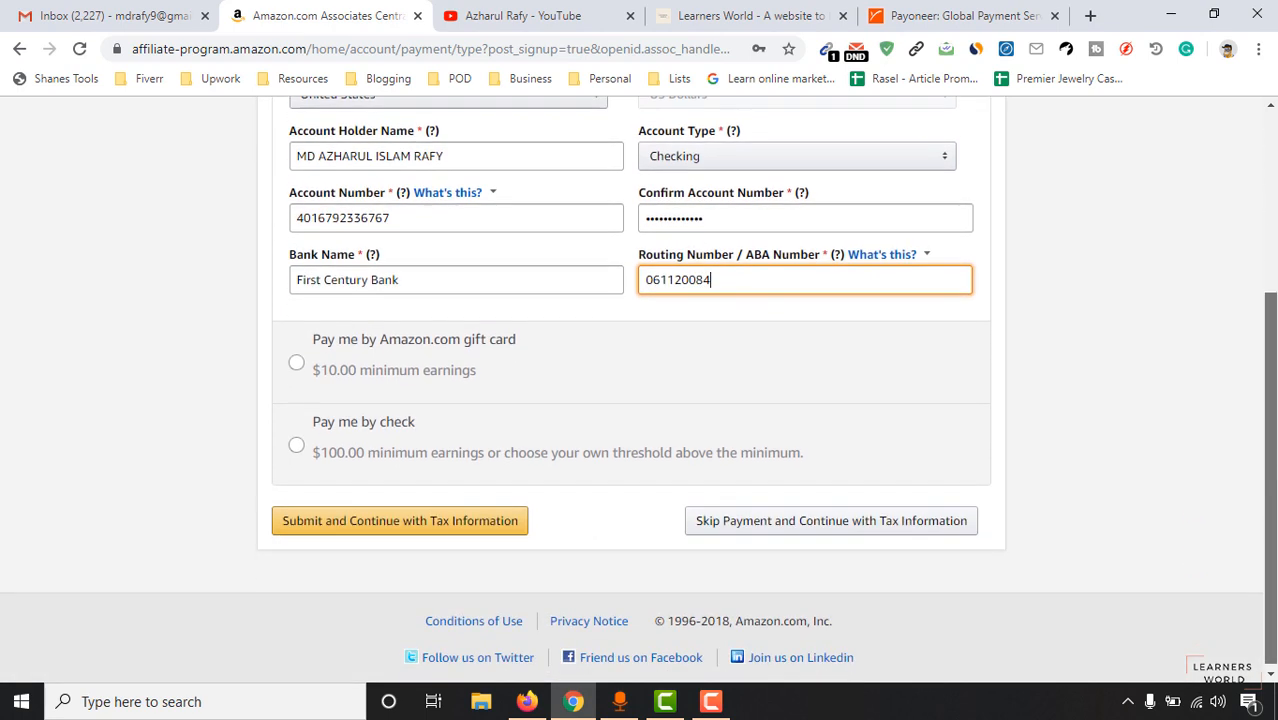
Submit payment details, then answer Individual, not a U.S. person, and not an intermediary.
{"action": "left_click", "coordinate": [453, 524]}
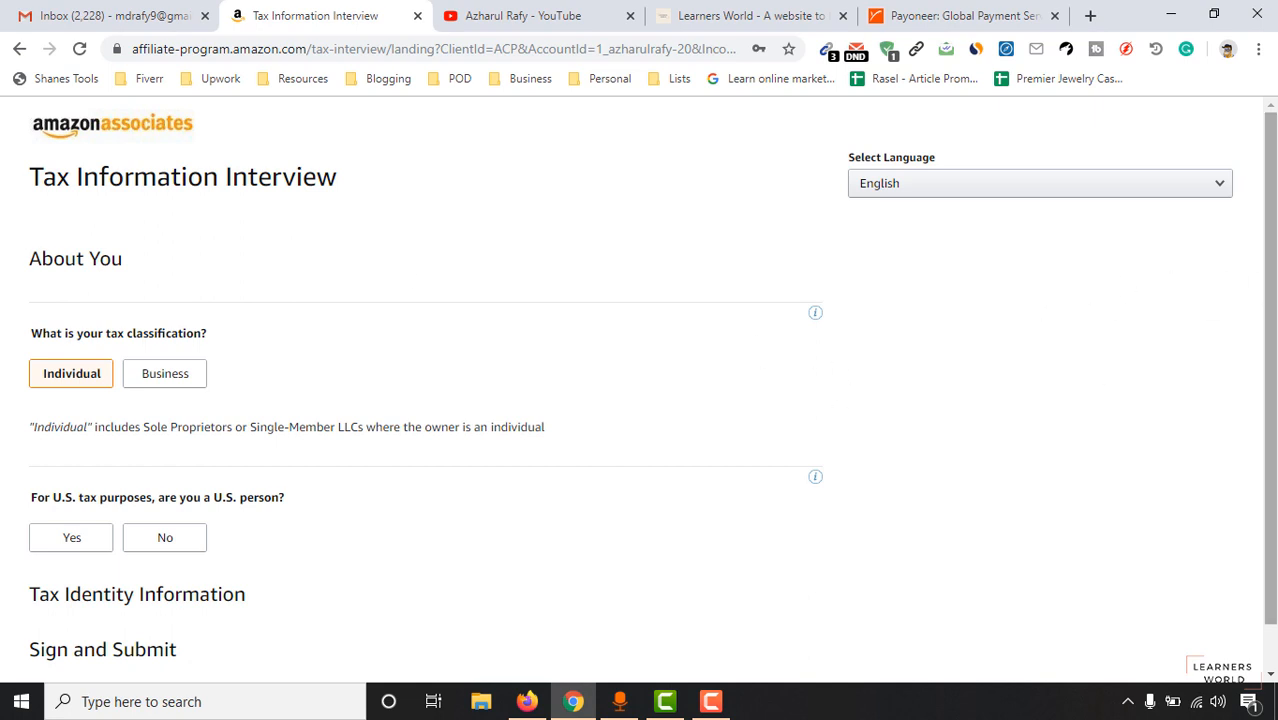
{"action": "scroll", "coordinate": [1021, 302], "scroll_direction": "down", "scroll_amount": 2}
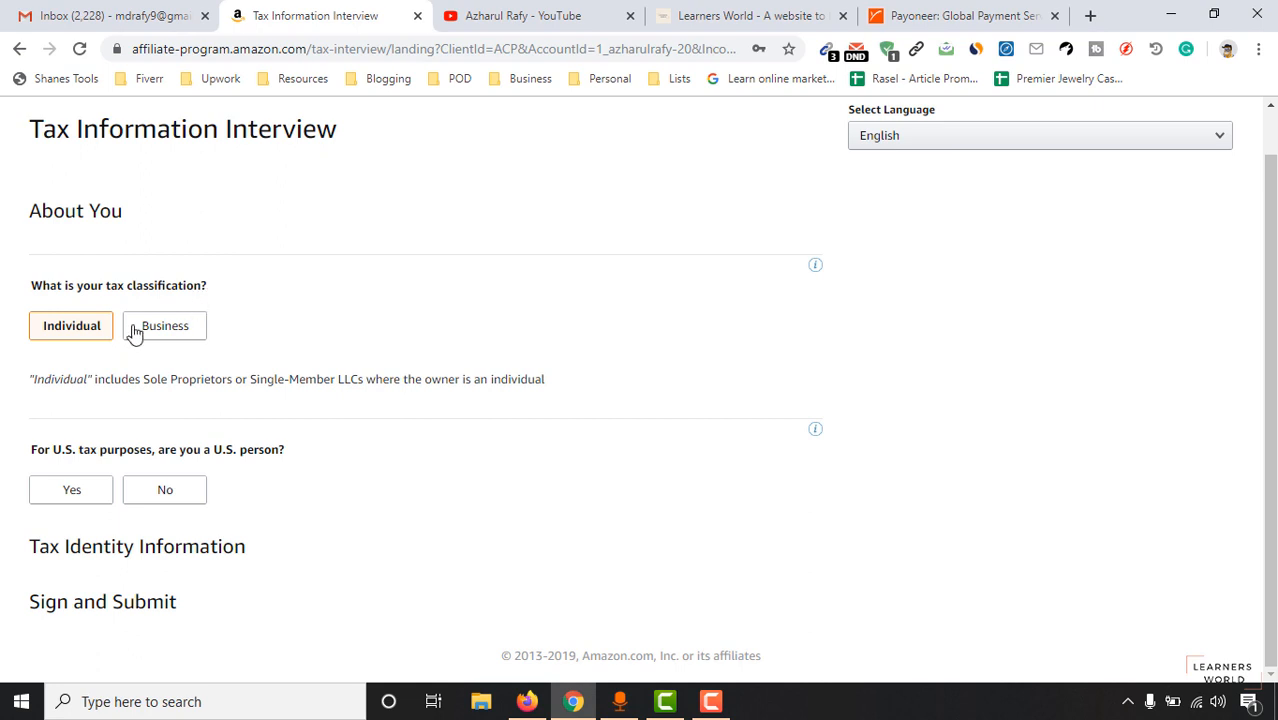
{"action": "left_click", "coordinate": [47, 331]}
{"action": "left_click", "coordinate": [165, 502]}
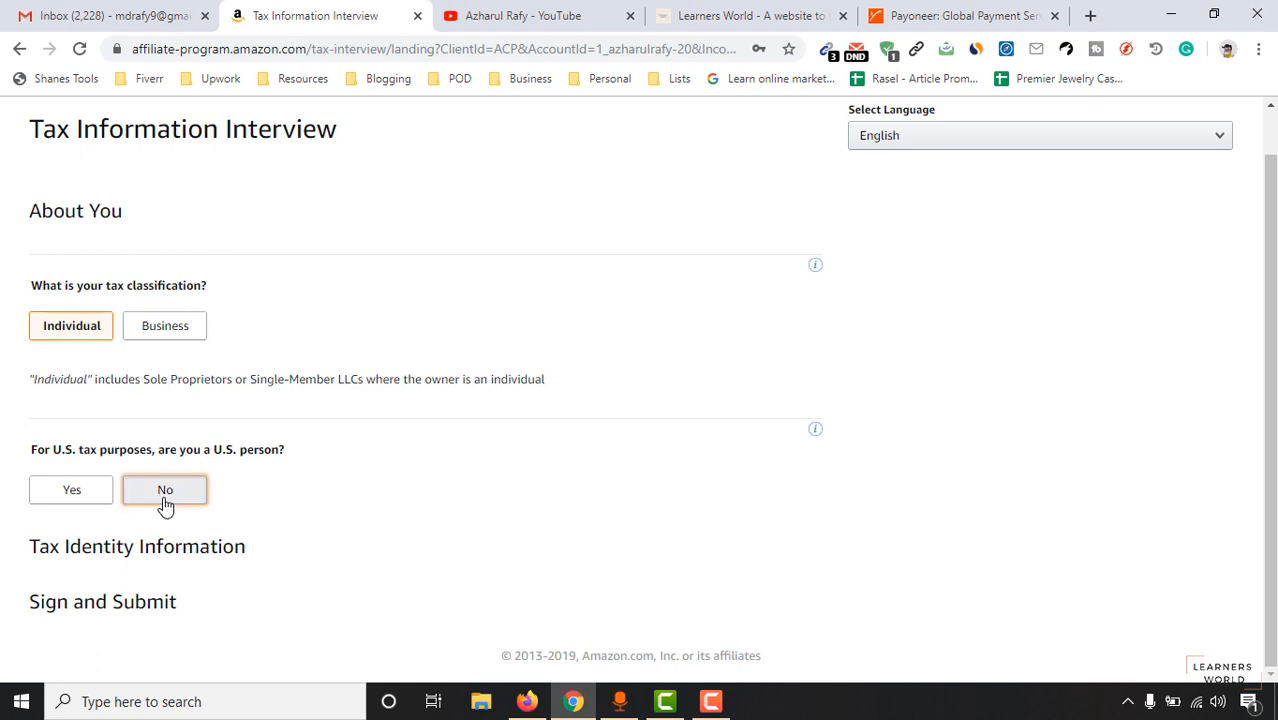
{"action": "scroll", "coordinate": [436, 434], "scroll_direction": "down", "scroll_amount": 2}
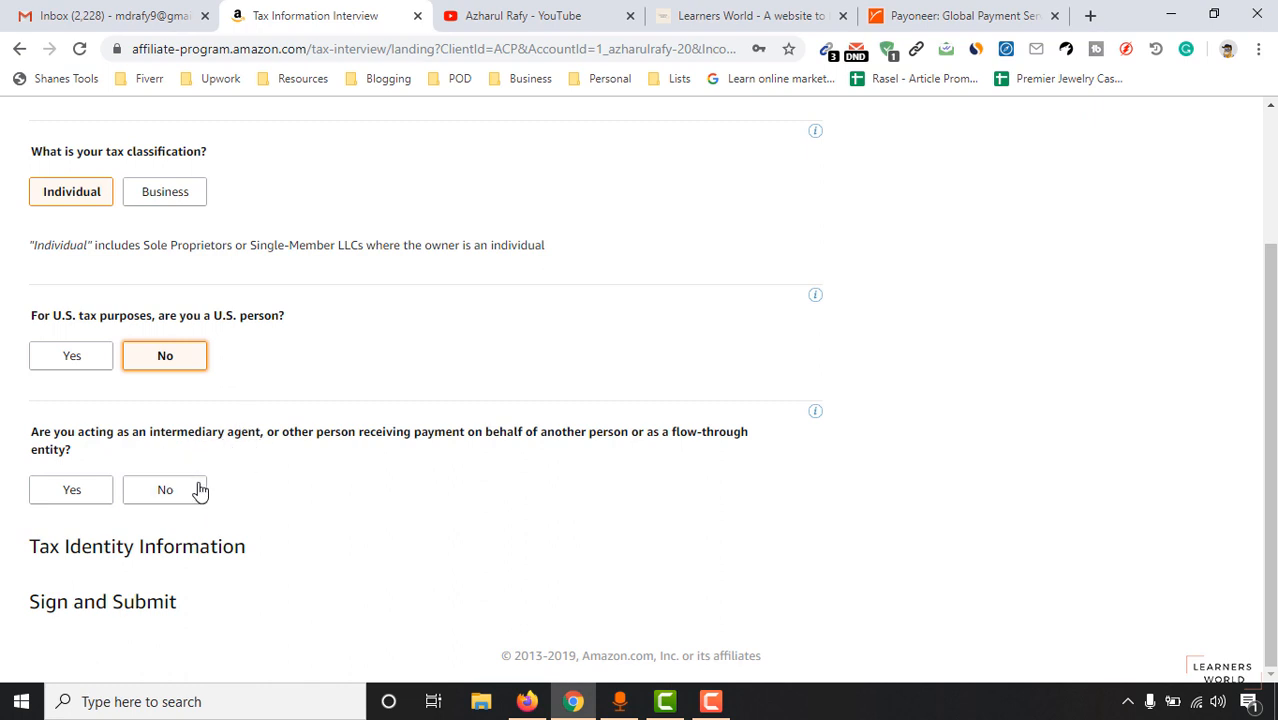
{"action": "left_click", "coordinate": [163, 490]}
{"action": "scroll", "coordinate": [450, 455], "scroll_direction": "down", "scroll_amount": 2}
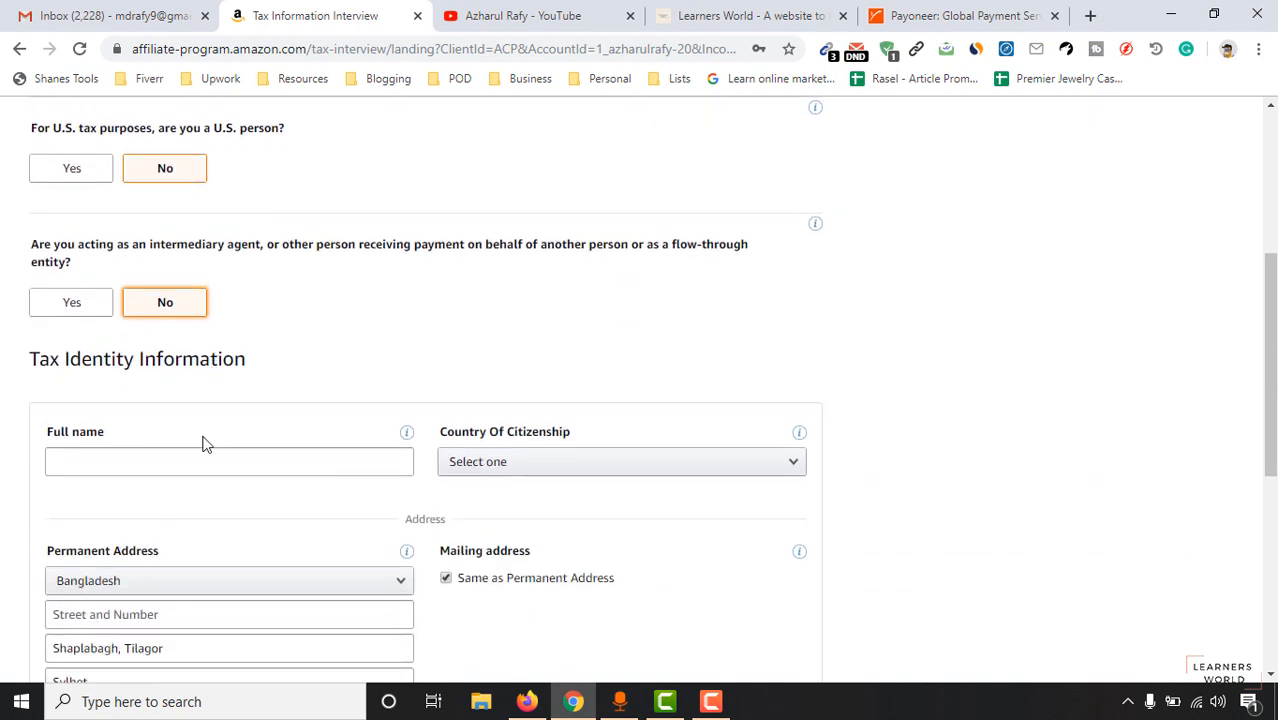
Enter the full name and set country of citizenship to Bangladesh.
{"action": "left_click", "coordinate": [185, 463]}
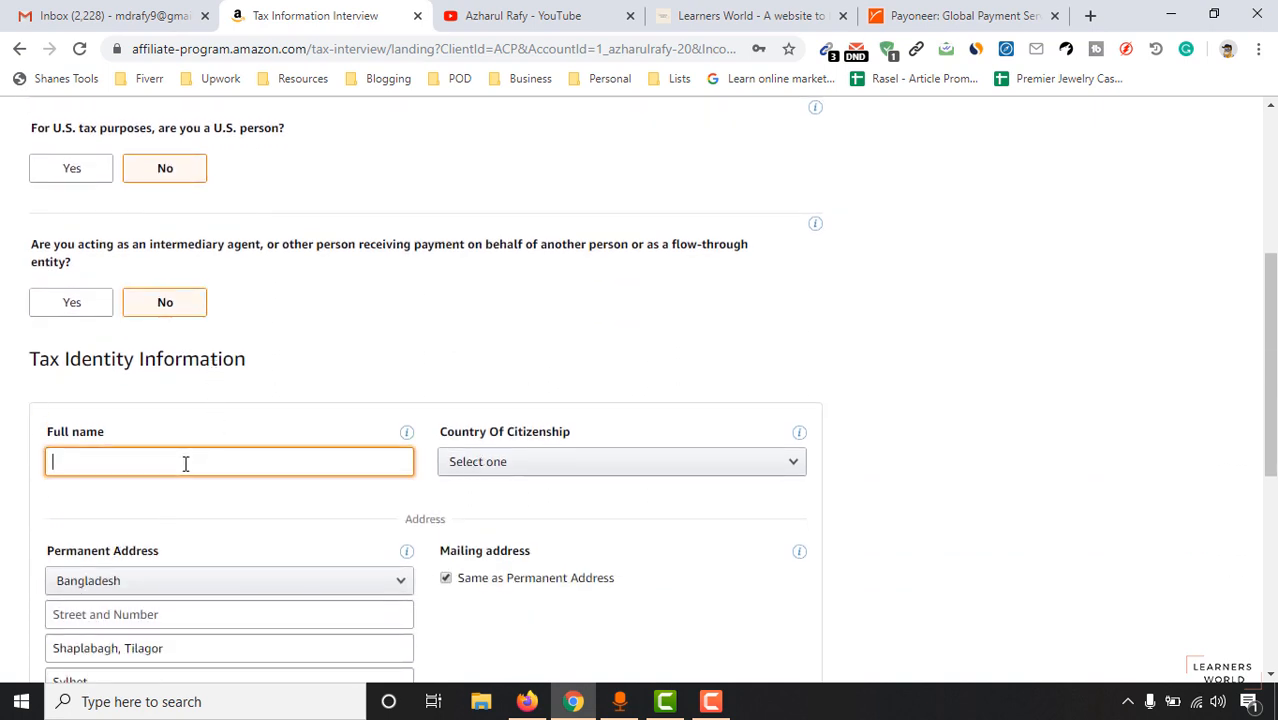
{"action": "scroll", "coordinate": [480, 428], "scroll_direction": "down", "scroll_amount": 1}
{"action": "left_click", "coordinate": [528, 371]}
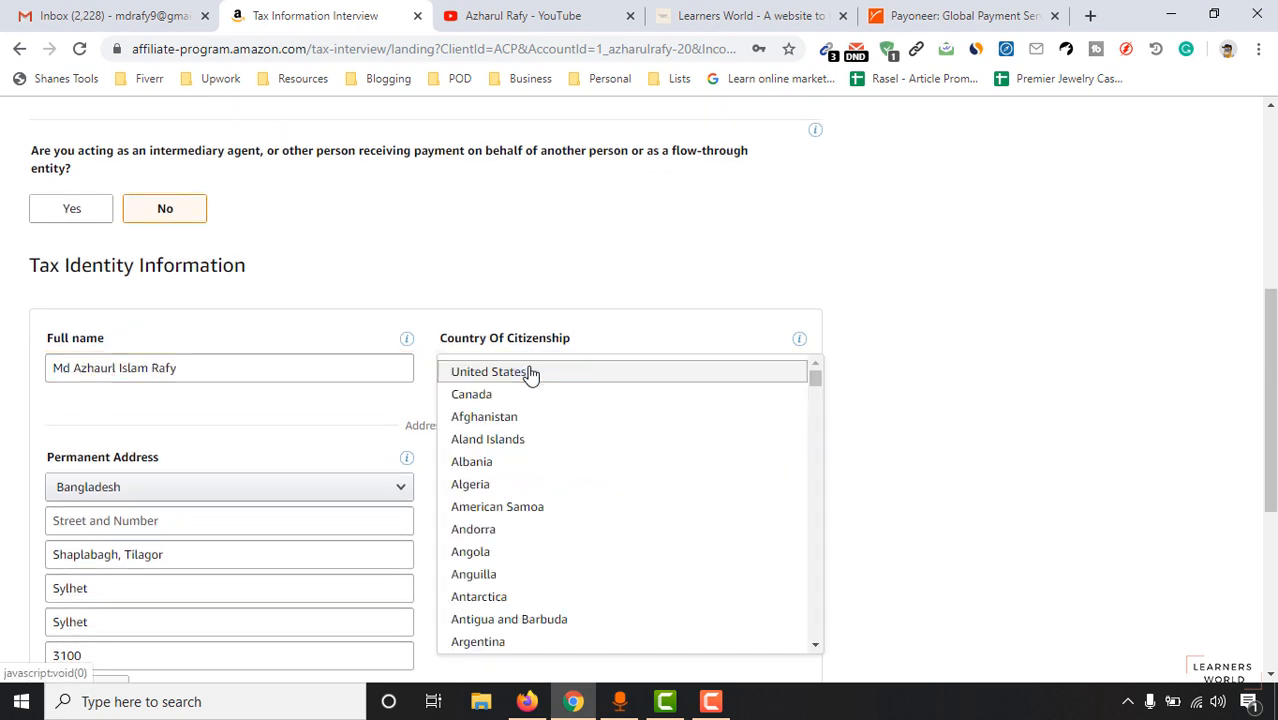
{"action": "scroll", "coordinate": [548, 585], "scroll_direction": "down", "scroll_amount": 3}
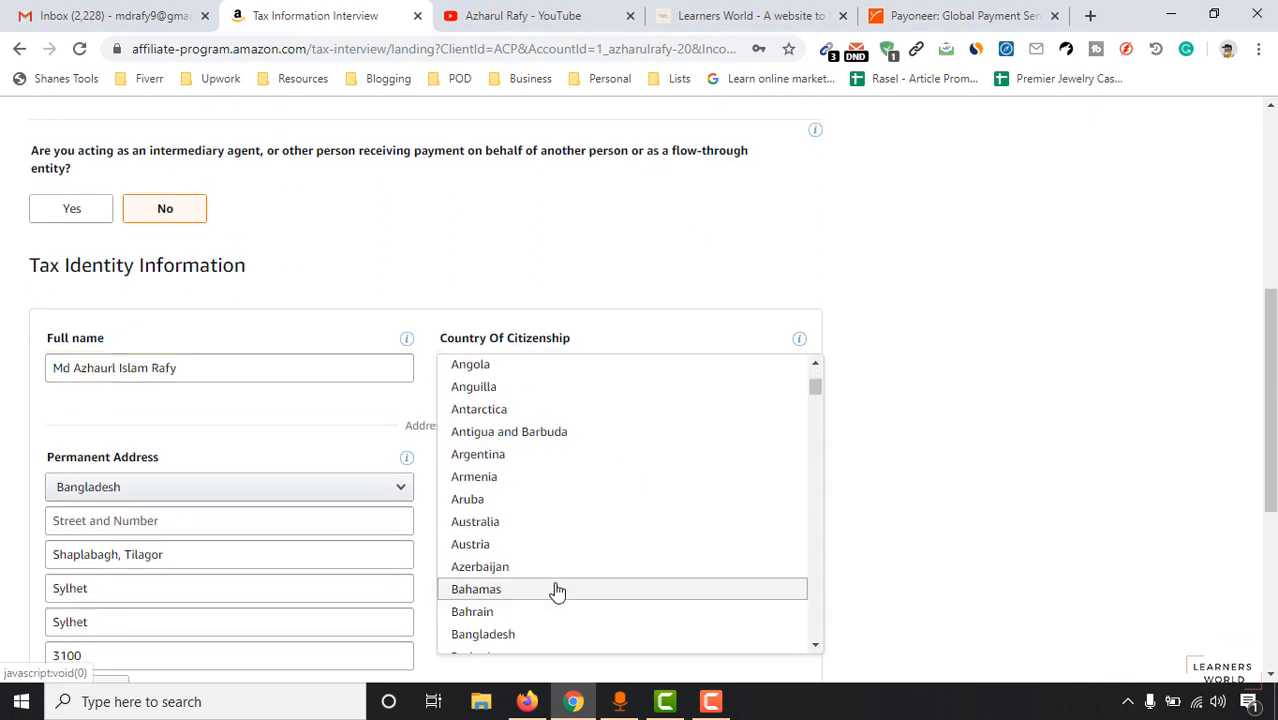
{"action": "left_click", "coordinate": [530, 545]}
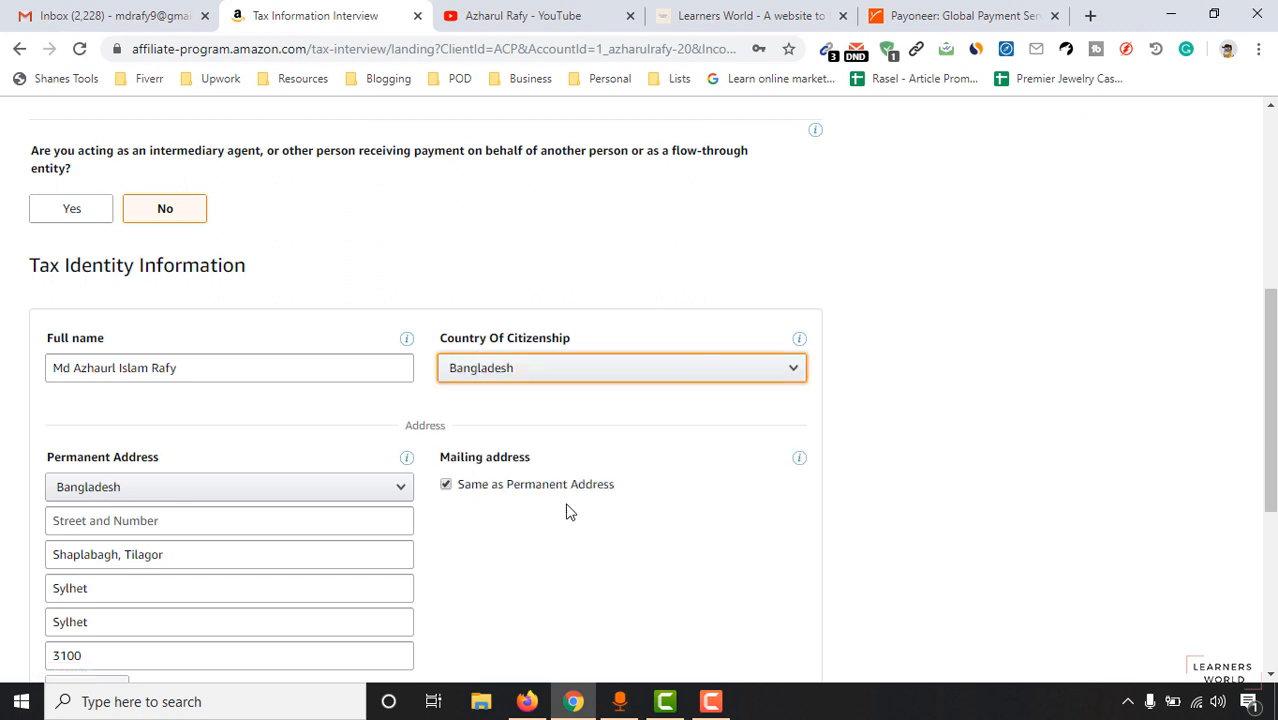
{"action": "scroll", "coordinate": [5, 455], "scroll_direction": "down", "scroll_amount": 1}
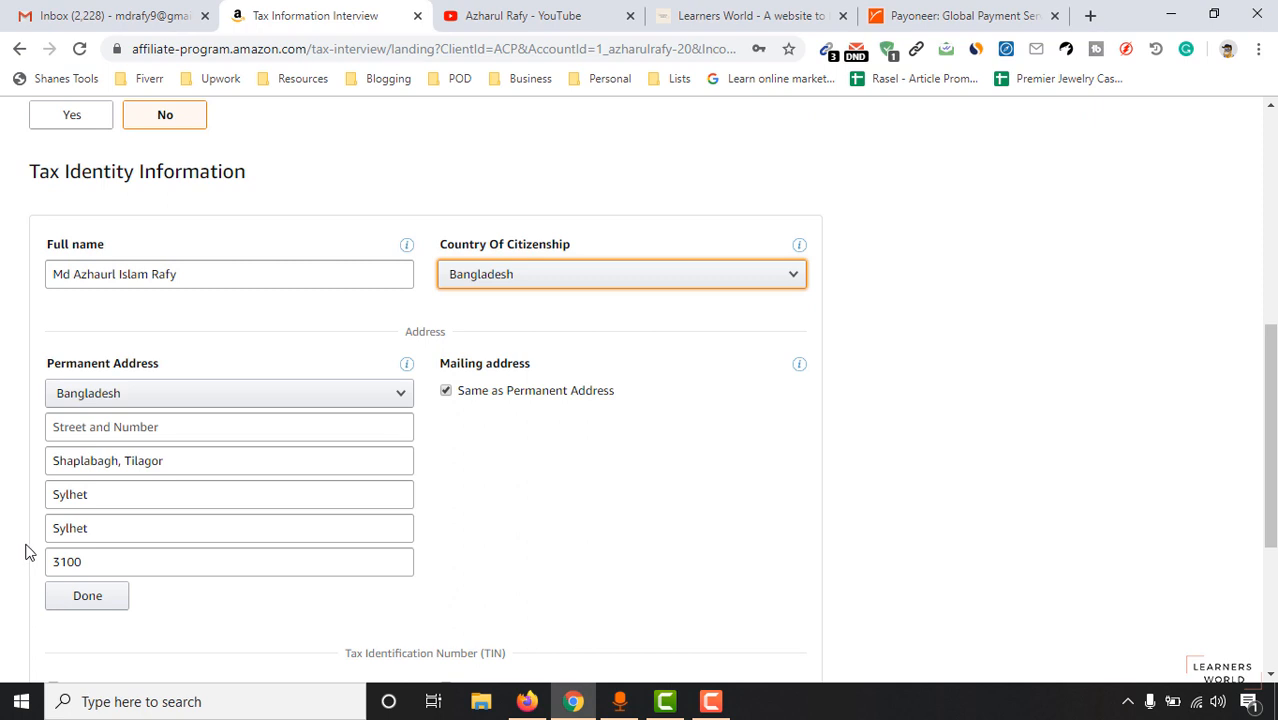
Fill in the permanent address street and number and save it.
{"action": "left_click", "coordinate": [148, 437]}
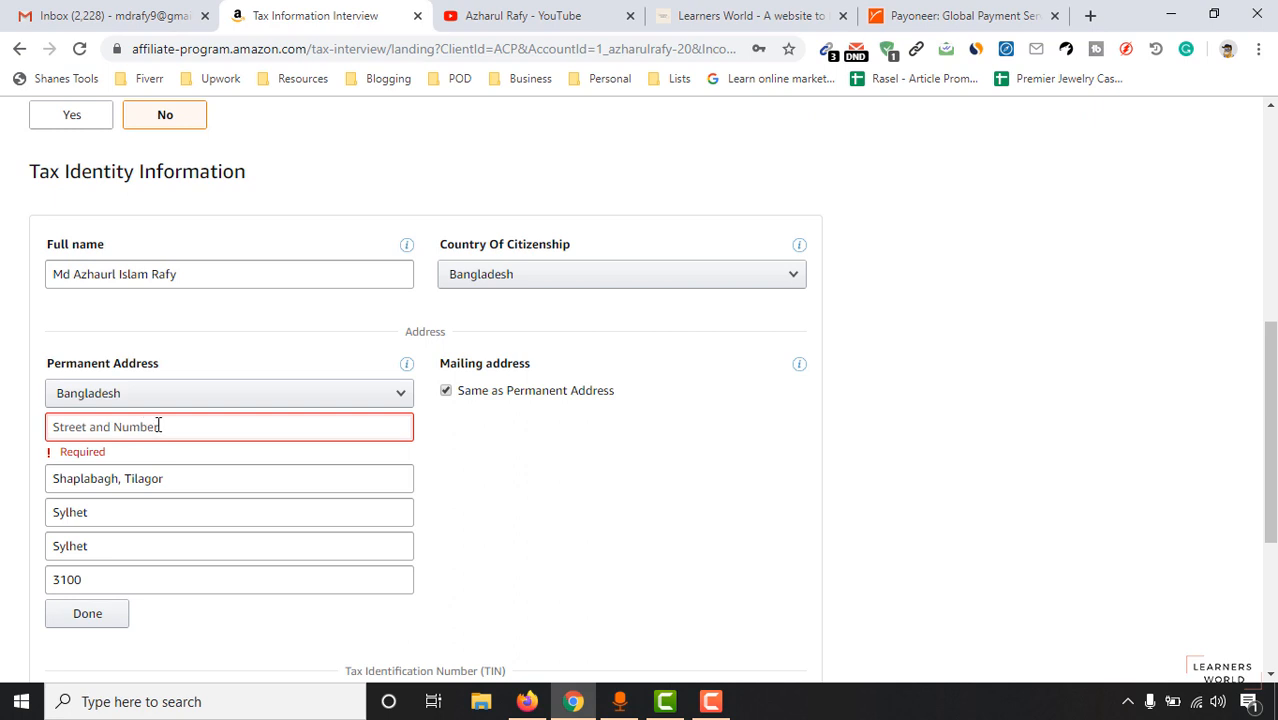
{"action": "type", "text": "Hous"}
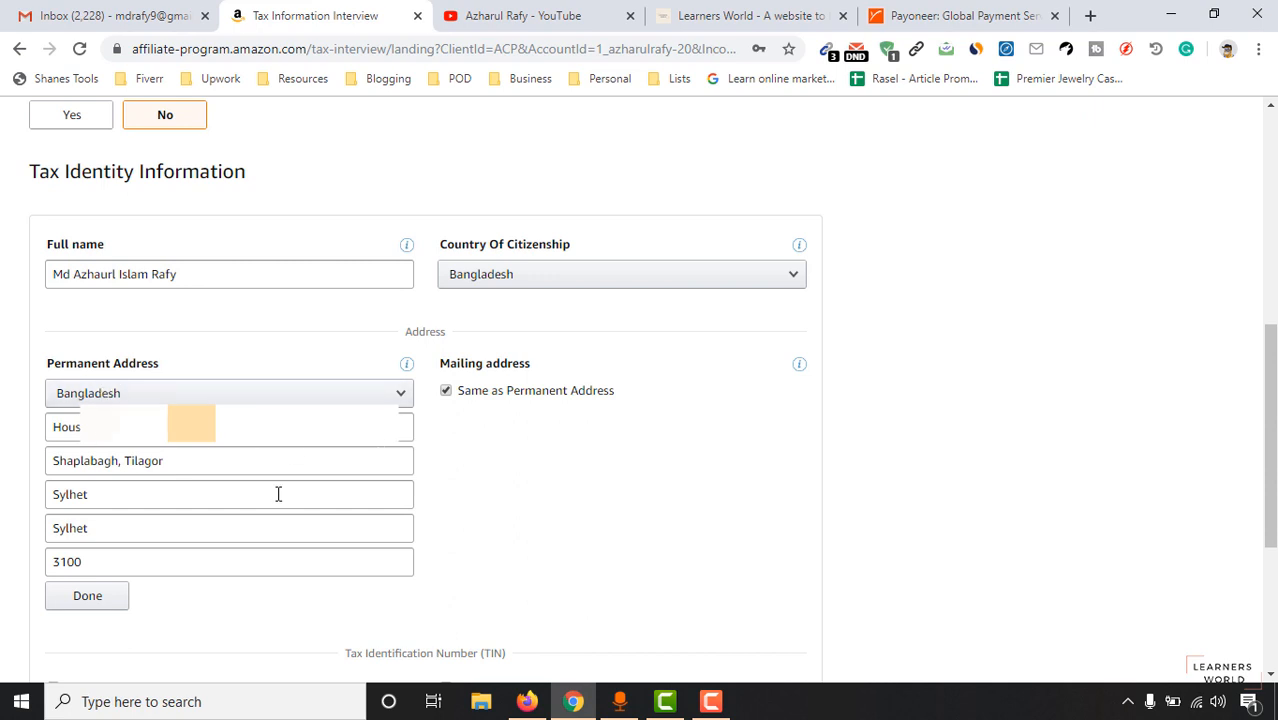
{"action": "left_click", "coordinate": [89, 604]}
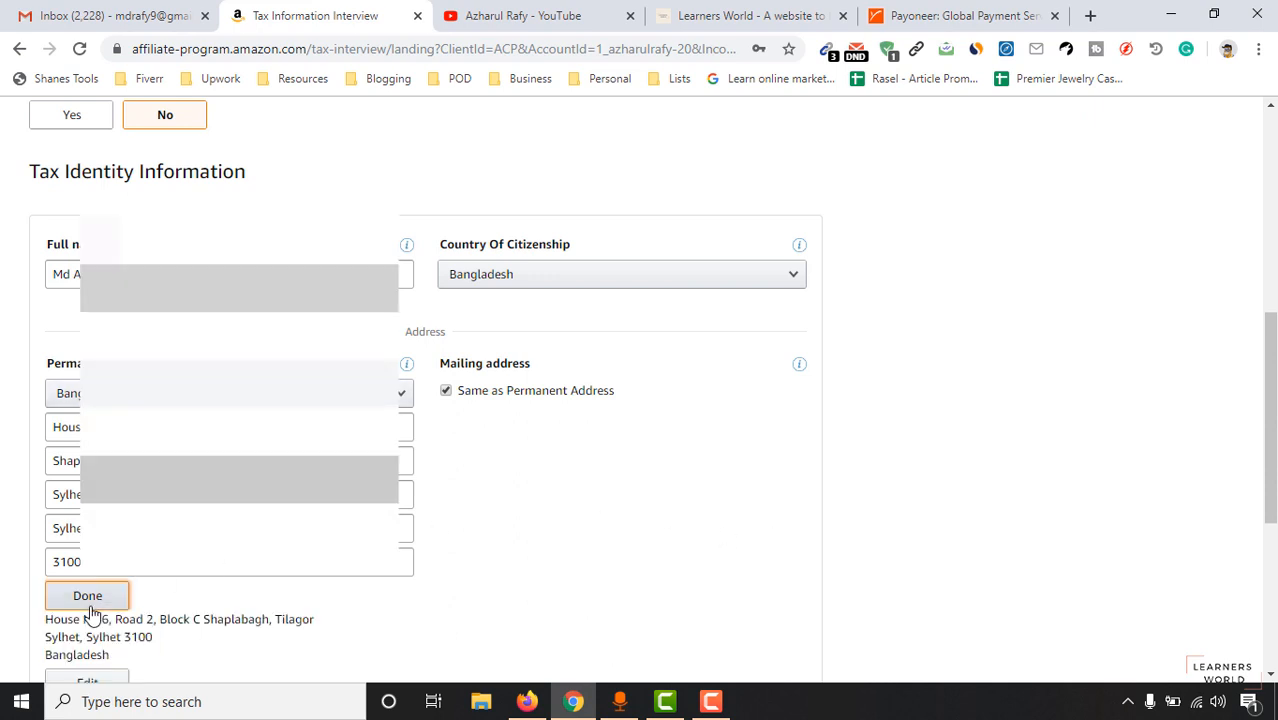
{"action": "scroll", "coordinate": [105, 592], "scroll_direction": "down", "scroll_amount": 2}
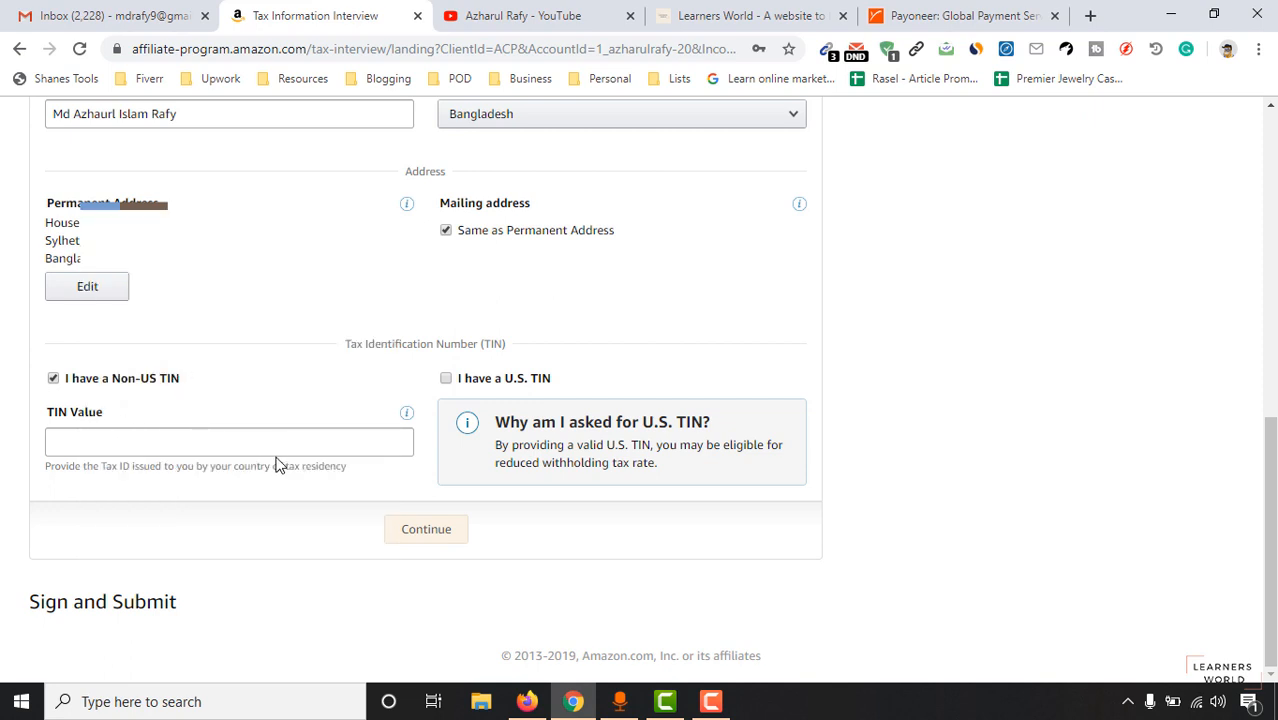
Indicate no non-US TIN because it was applied for but not received, and continue.
{"action": "left_click", "coordinate": [55, 380]}
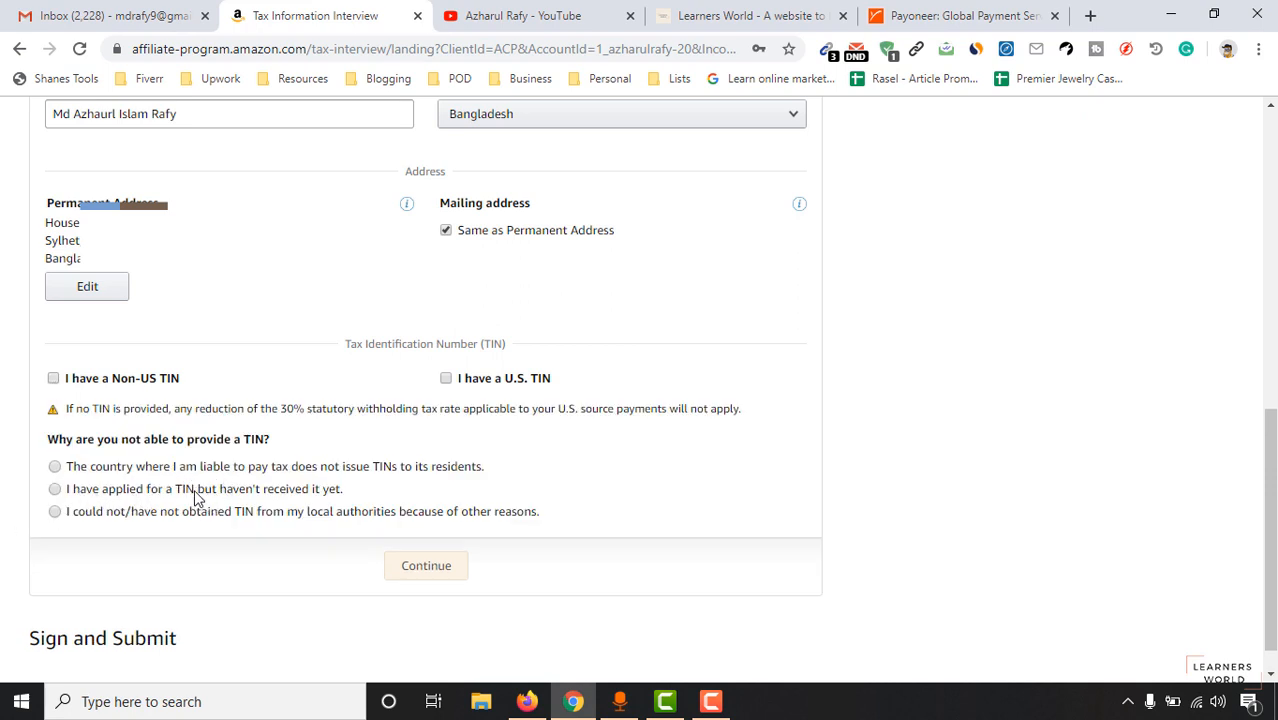
{"action": "left_click", "coordinate": [248, 494]}
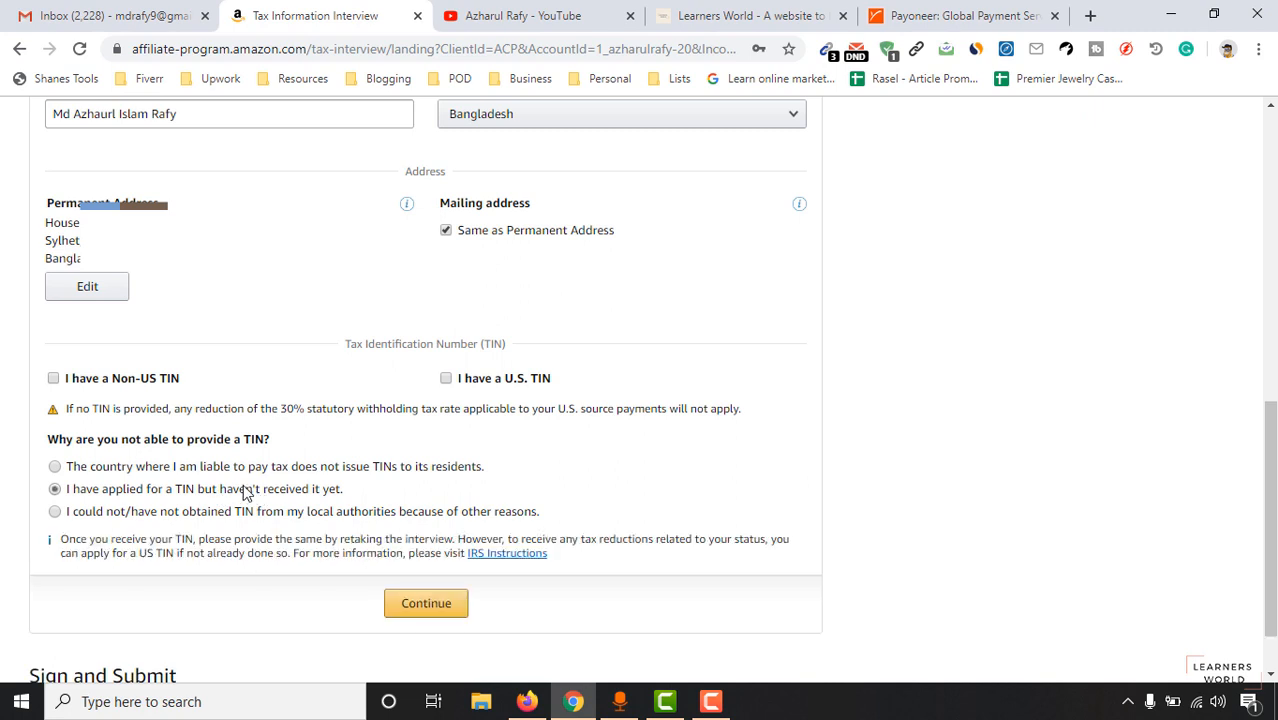
{"action": "left_click", "coordinate": [422, 611]}
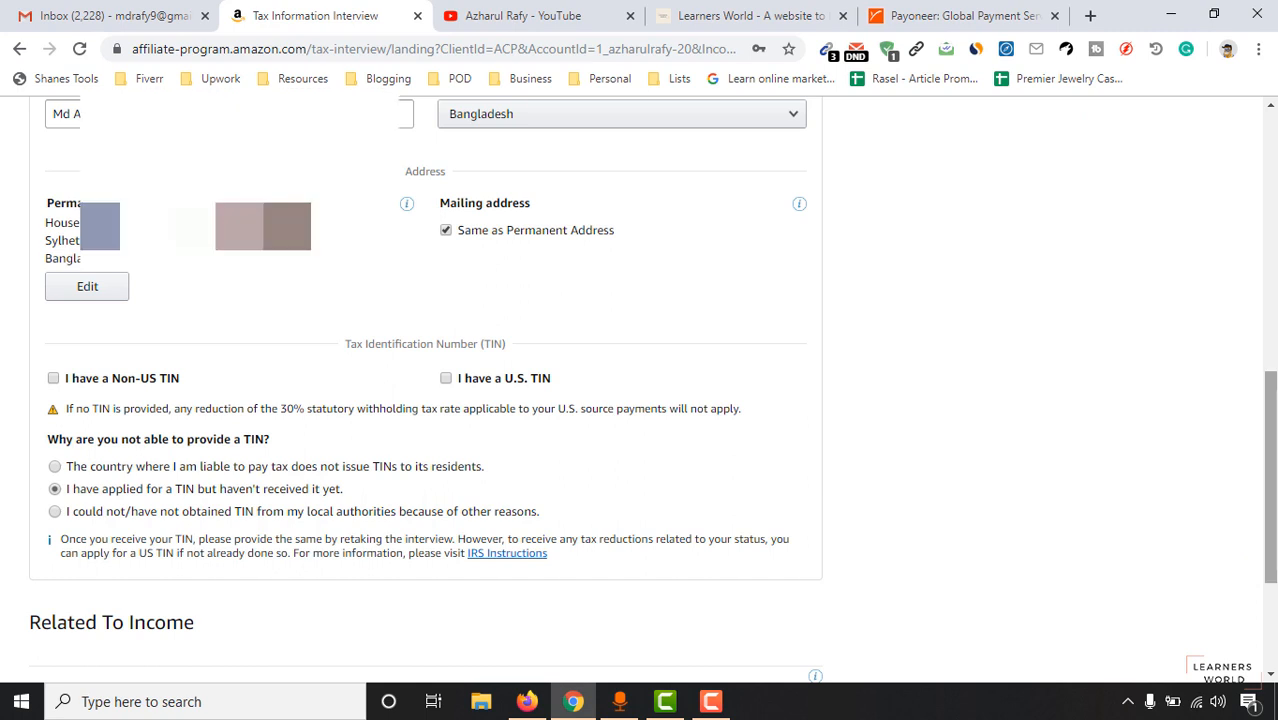
Mark all services as performed outside the U.S. and scroll to Sign and Submit.
{"action": "scroll", "coordinate": [640, 540], "scroll_direction": "down", "scroll_amount": 2}
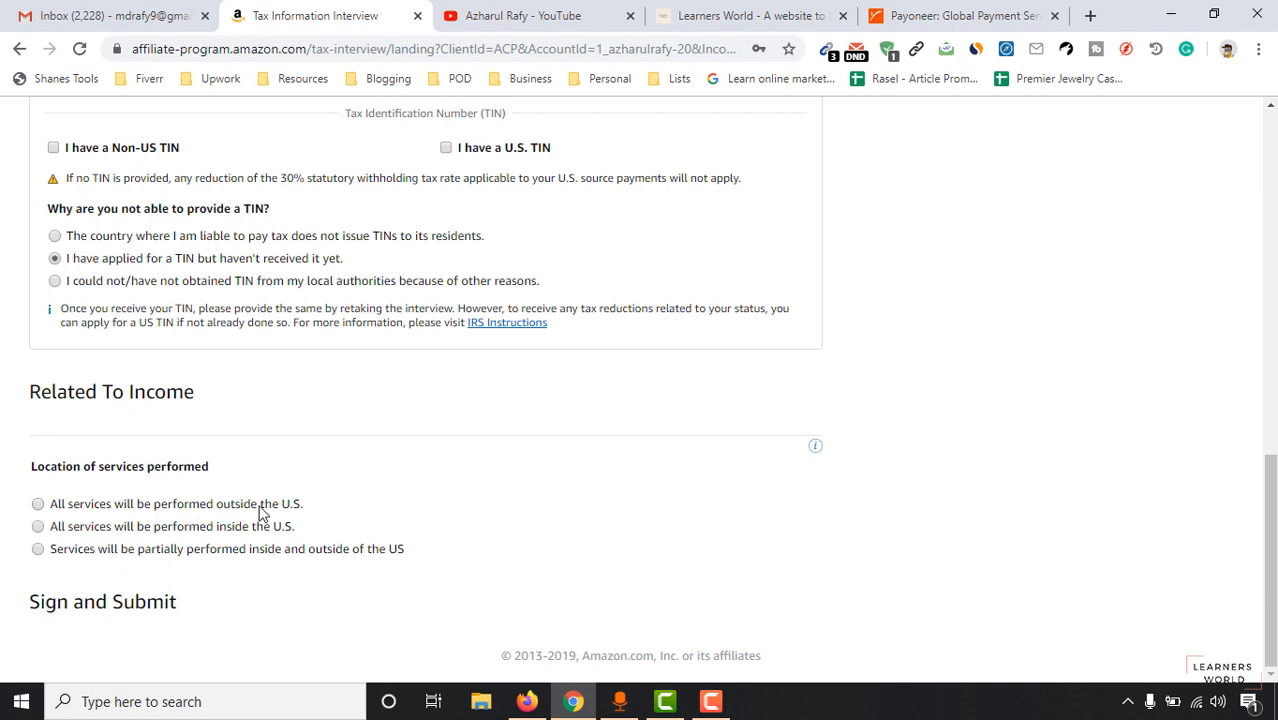
{"action": "left_click", "coordinate": [177, 505]}
{"action": "scroll", "coordinate": [410, 458], "scroll_direction": "down", "scroll_amount": 2}
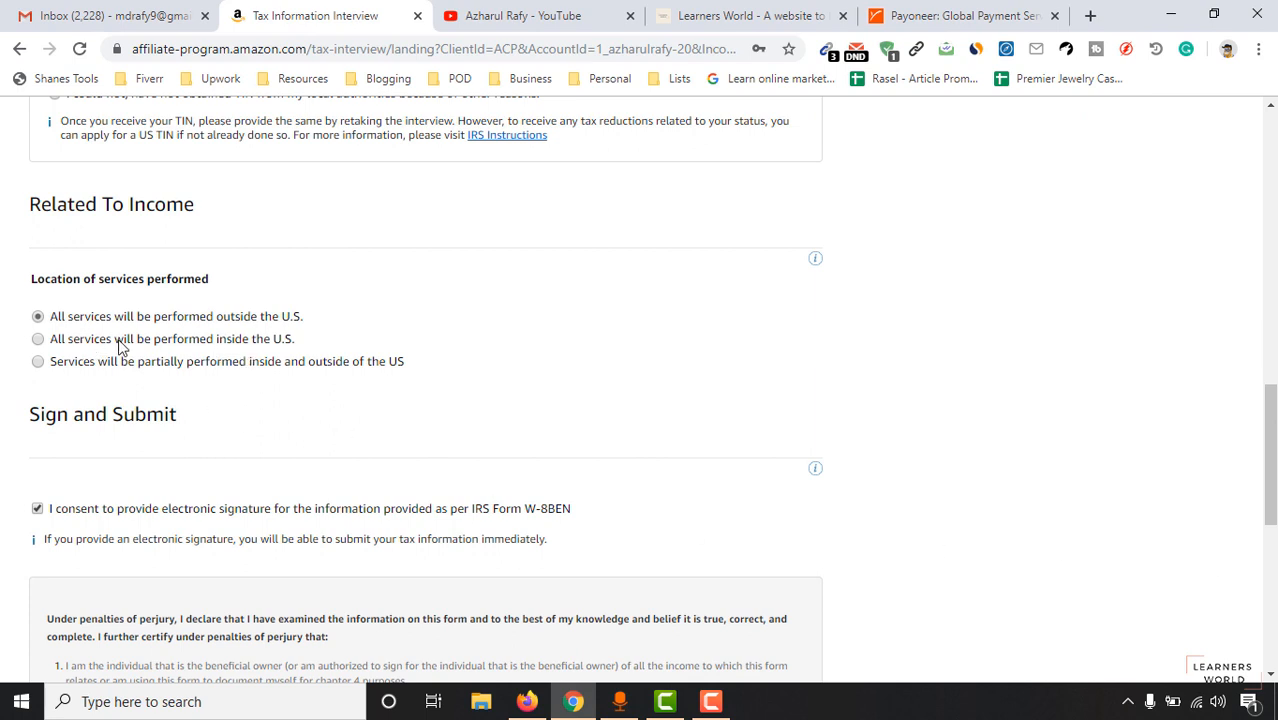
{"action": "scroll", "coordinate": [973, 519], "scroll_direction": "down", "scroll_amount": 2}
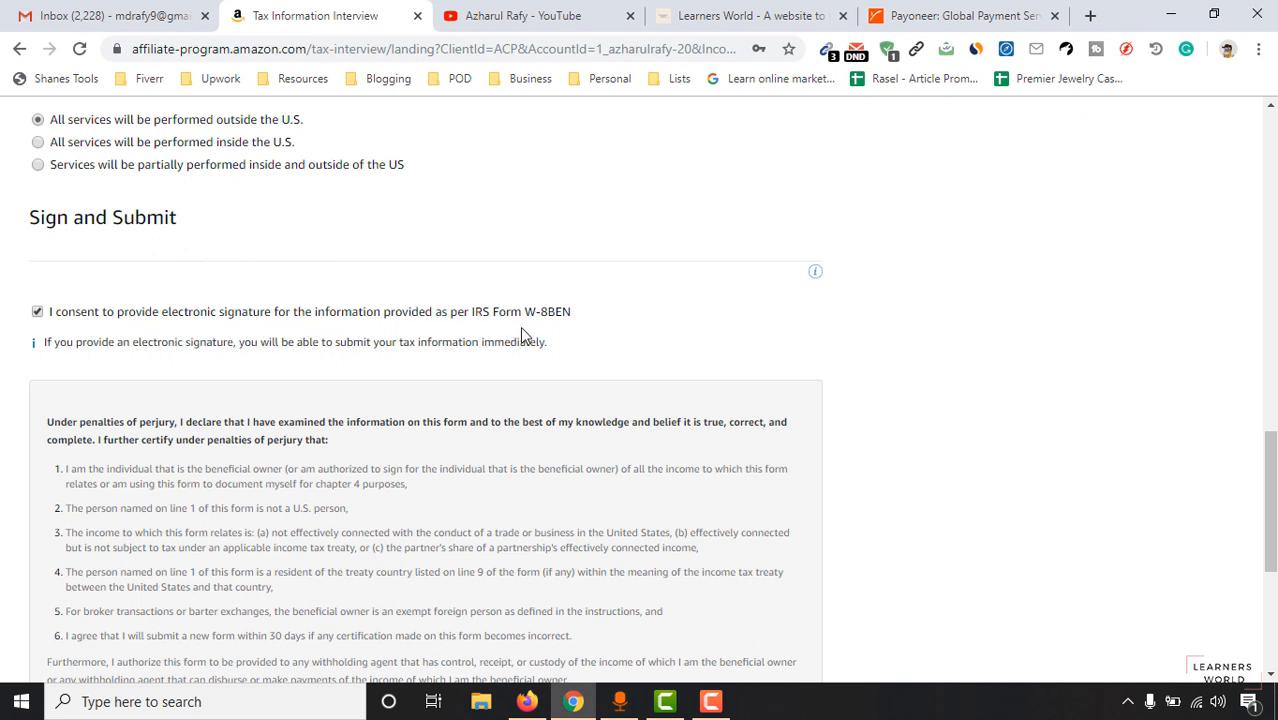
{"action": "scroll", "coordinate": [1250, 480], "scroll_direction": "down", "scroll_amount": 4}
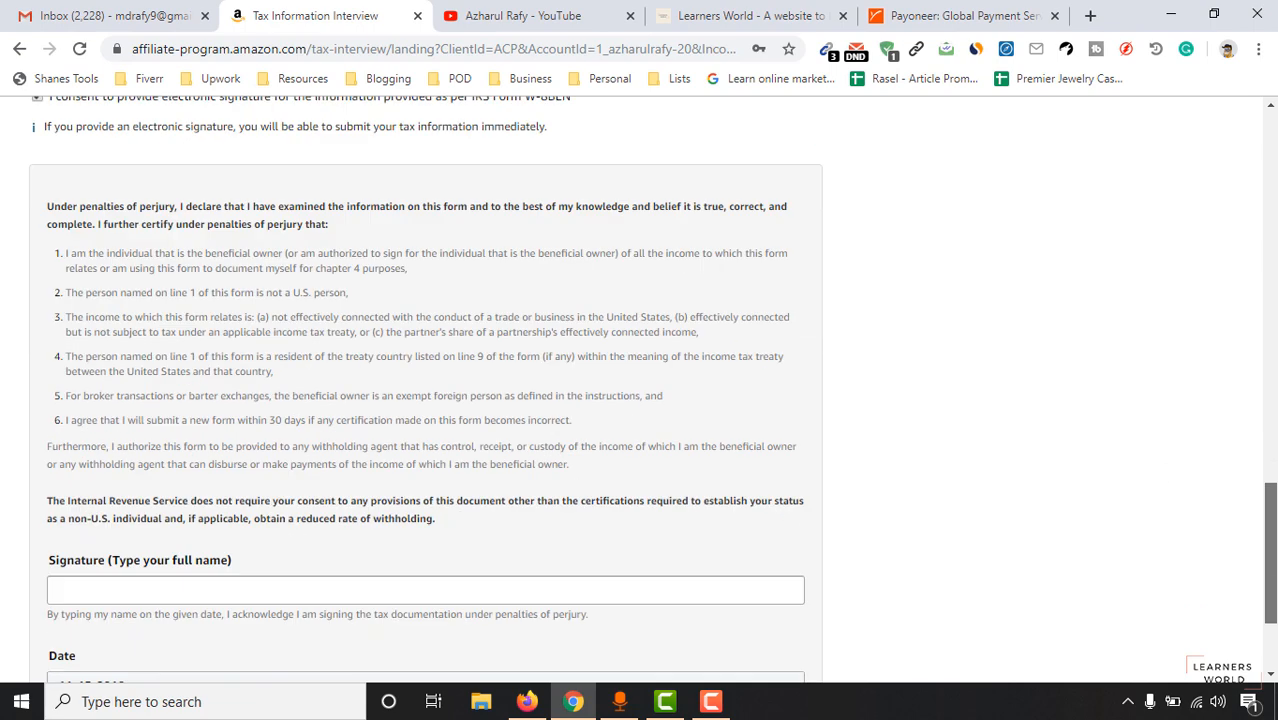
Sign the W-8BEN with the full name and save it for preview.
{"action": "left_click", "coordinate": [167, 418]}
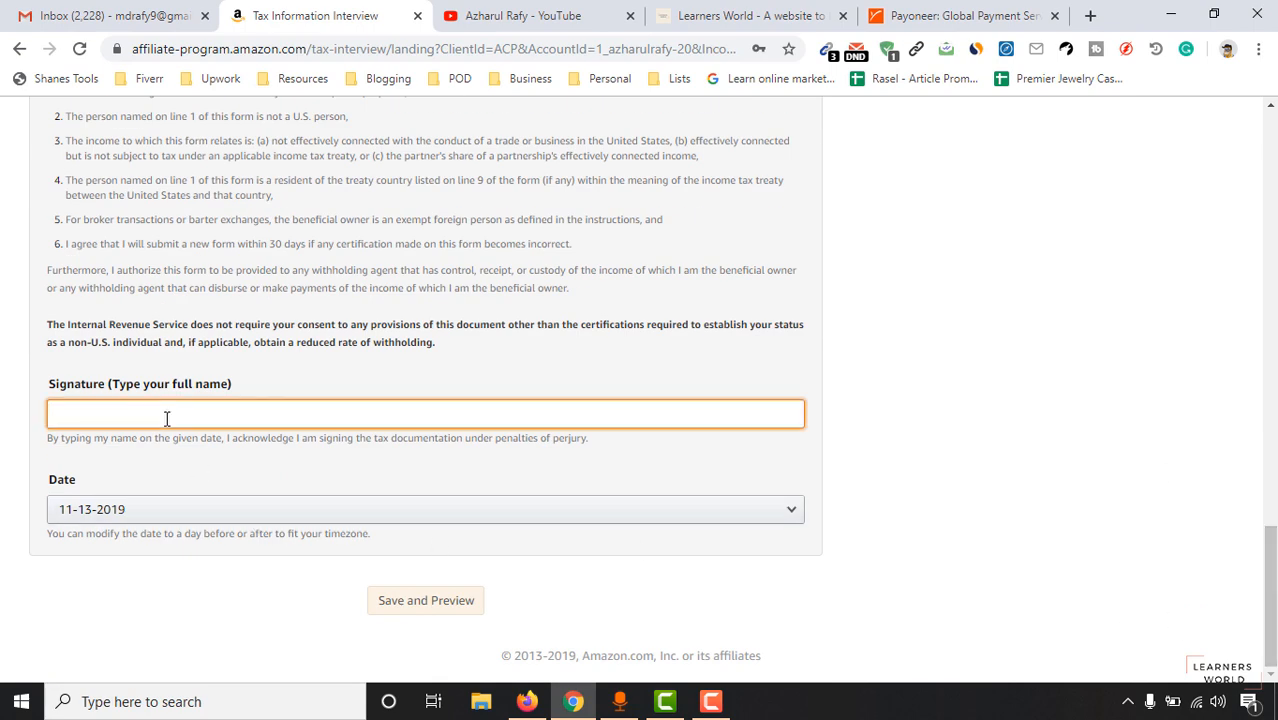
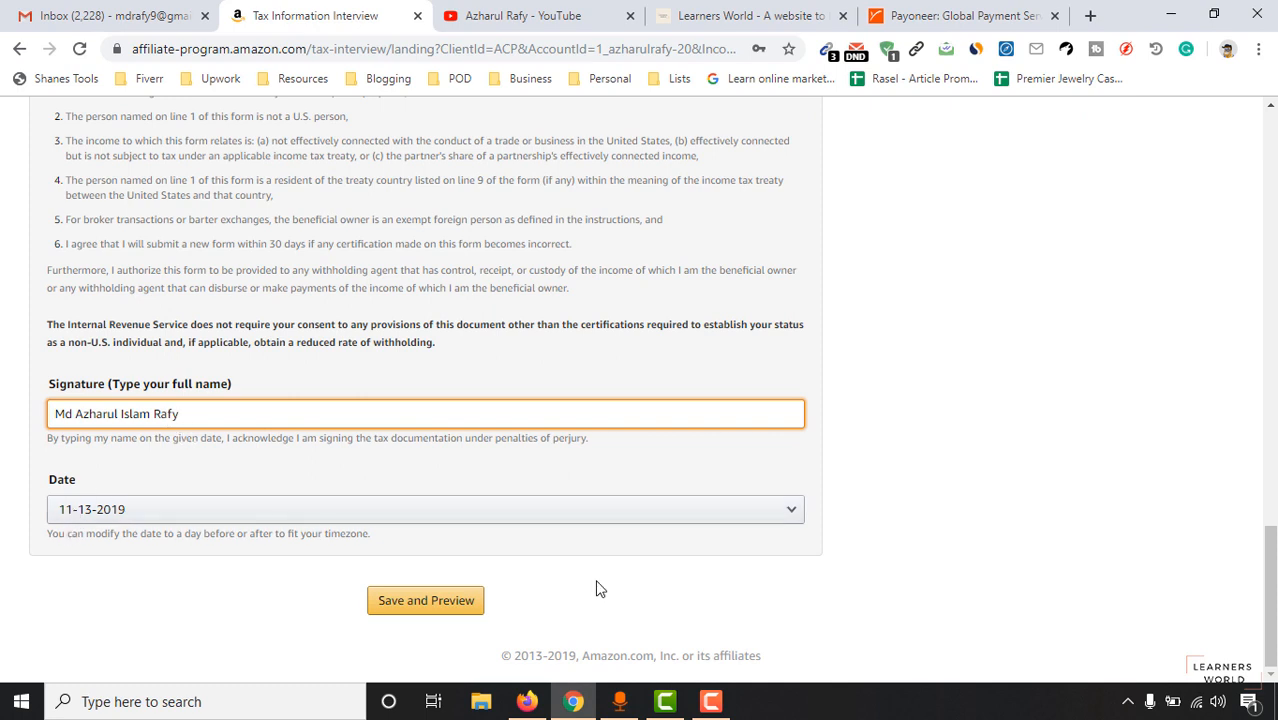
{"action": "left_click", "coordinate": [426, 601]}
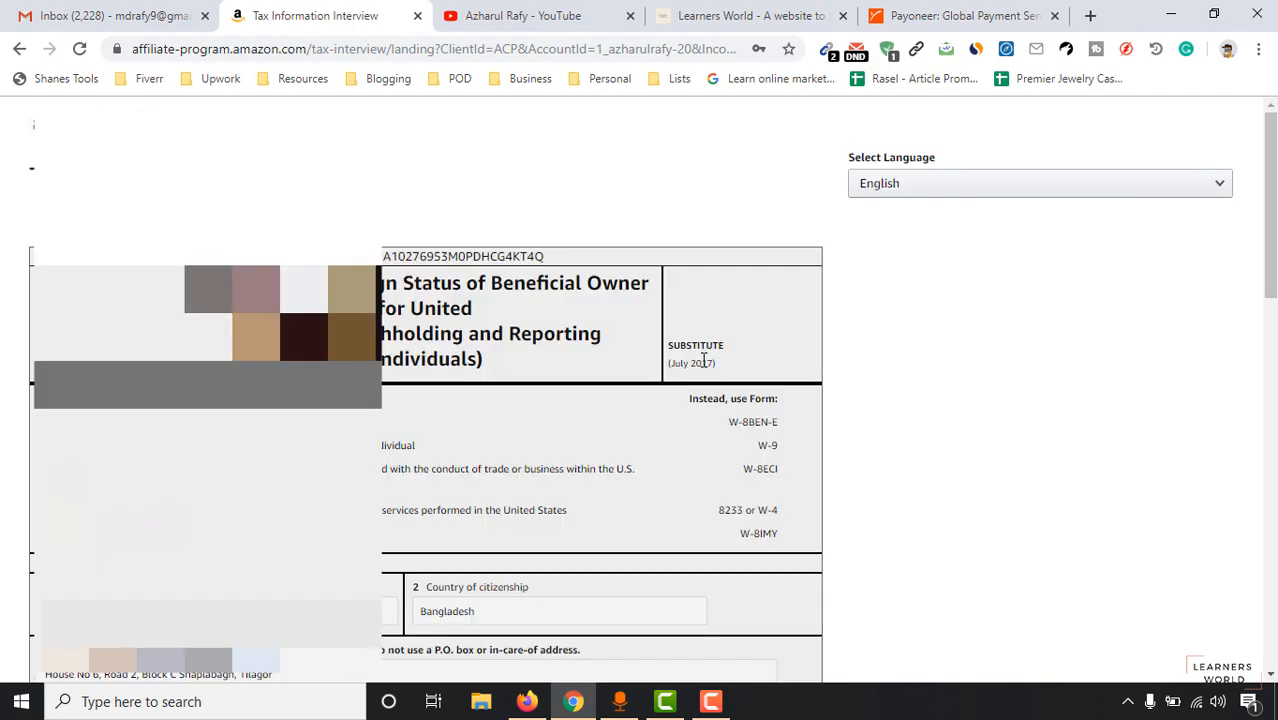
Review the W-8BEN preview and submit the form.
{"action": "scroll", "coordinate": [1270, 300], "scroll_direction": "down", "scroll_amount": 3}
{"action": "scroll", "coordinate": [640, 400], "scroll_direction": "down", "scroll_amount": 4}
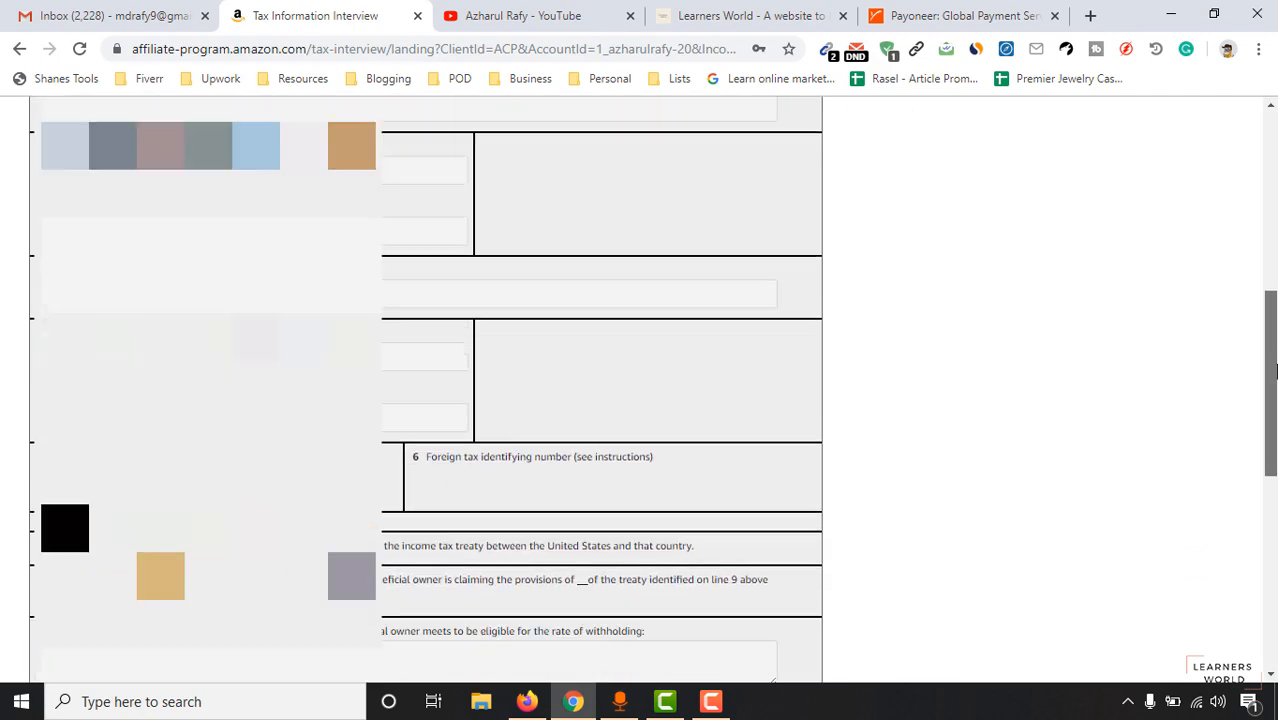
{"action": "scroll", "coordinate": [640, 400], "scroll_direction": "up", "scroll_amount": 6}
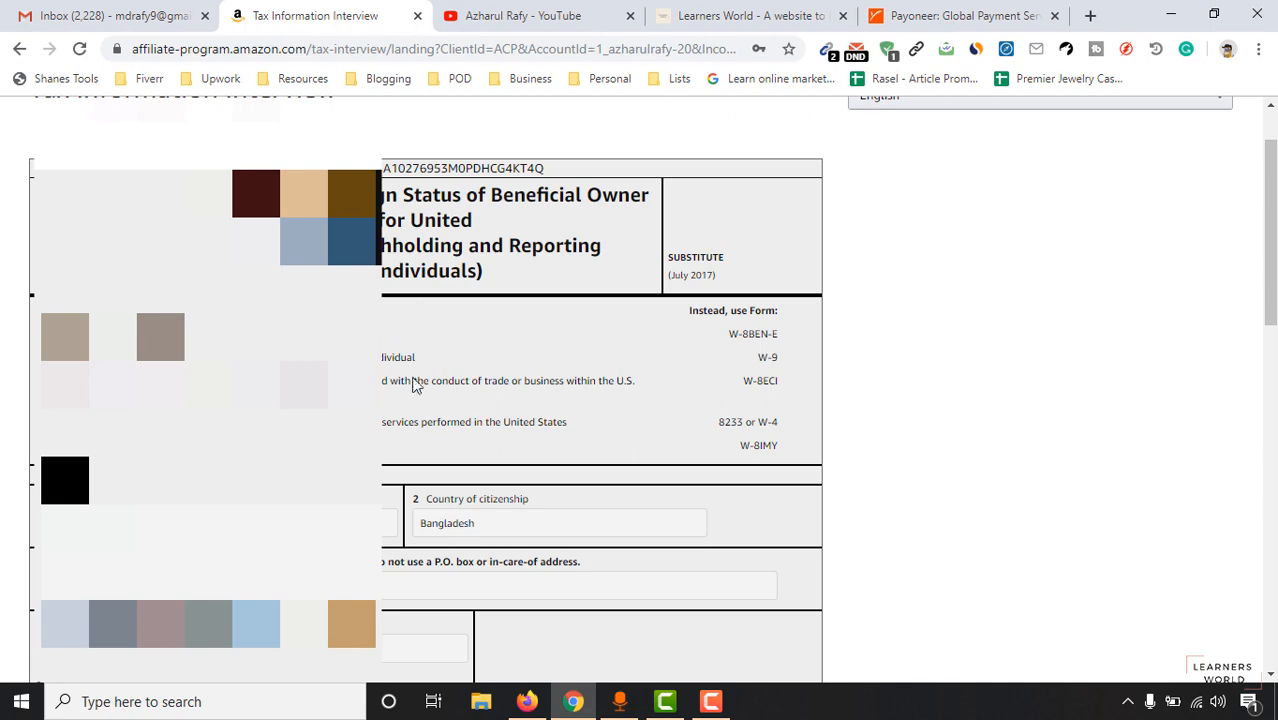
{"action": "scroll", "coordinate": [420, 400], "scroll_direction": "down", "scroll_amount": 3}
{"action": "scroll", "coordinate": [425, 371], "scroll_direction": "down", "scroll_amount": 6}
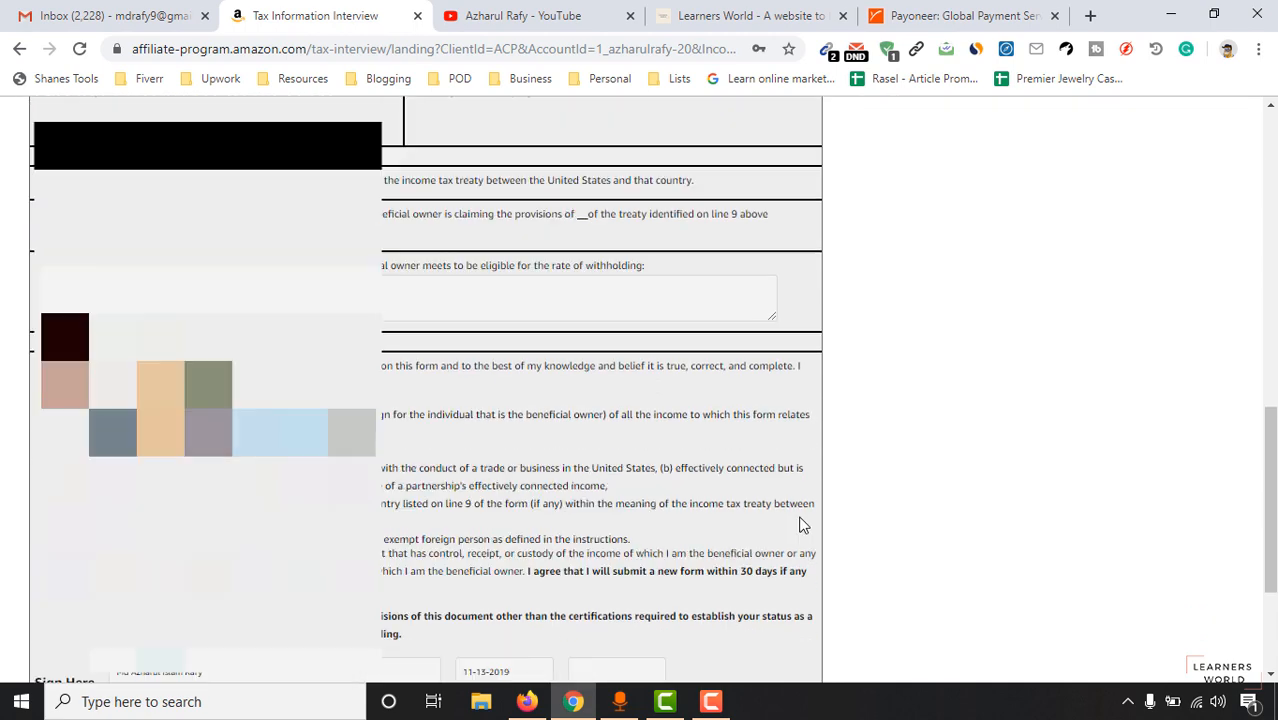
{"action": "scroll", "coordinate": [800, 525], "scroll_direction": "down", "scroll_amount": 3}
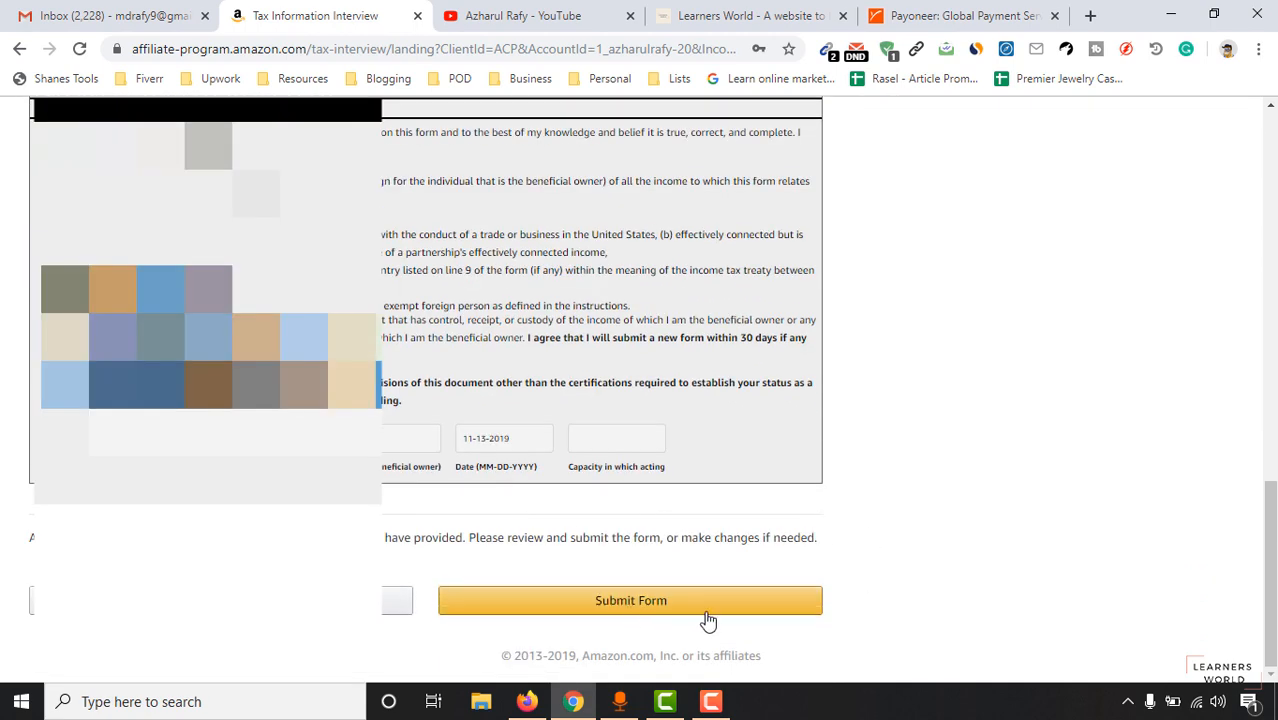
{"action": "left_click", "coordinate": [708, 602]}
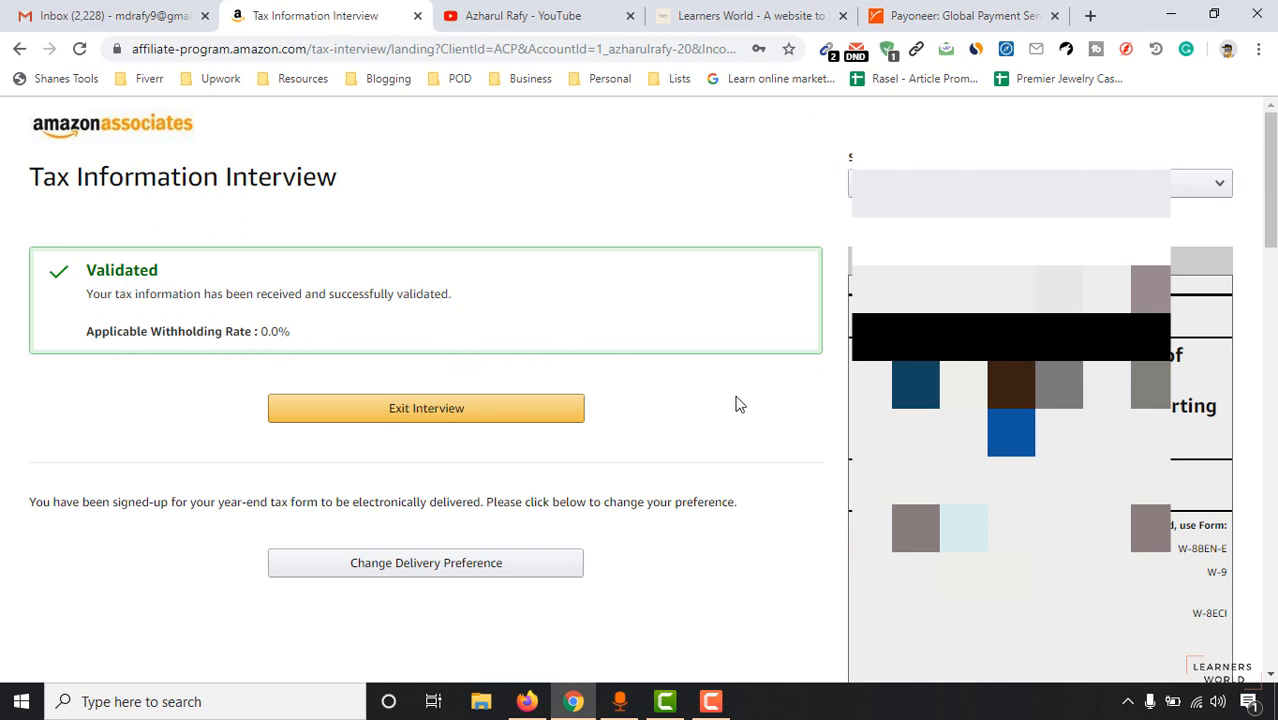
Exit the validated tax interview back to the account page showing tax status Completed.
{"action": "scroll", "coordinate": [756, 401], "scroll_direction": "down", "scroll_amount": 8}
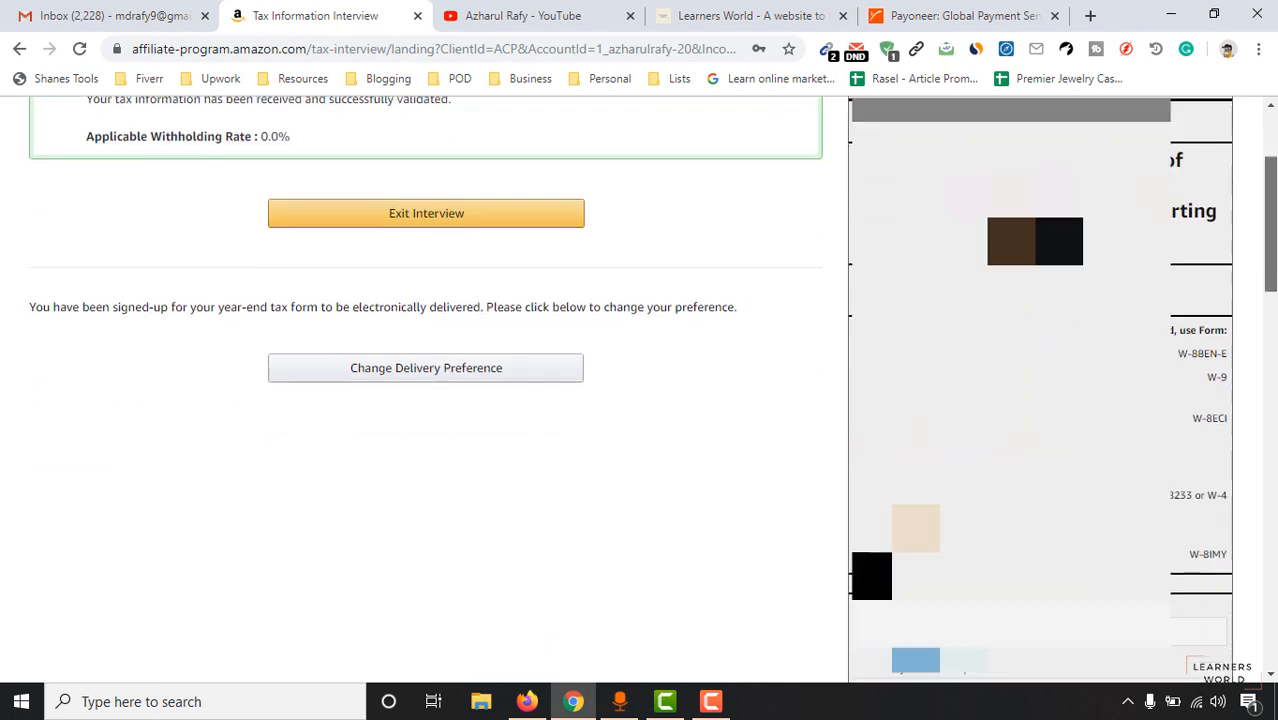
{"action": "scroll", "coordinate": [1040, 390], "scroll_direction": "down", "scroll_amount": 8}
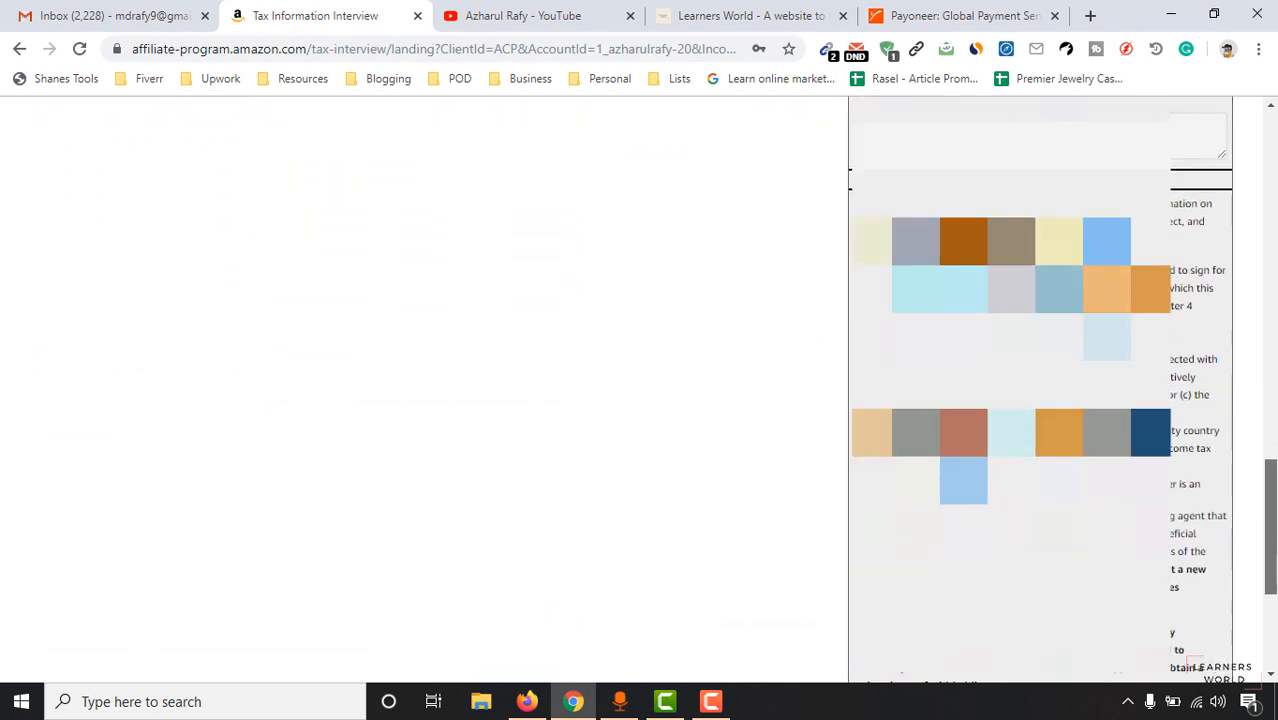
{"action": "scroll", "coordinate": [797, 587], "scroll_direction": "up", "scroll_amount": 2}
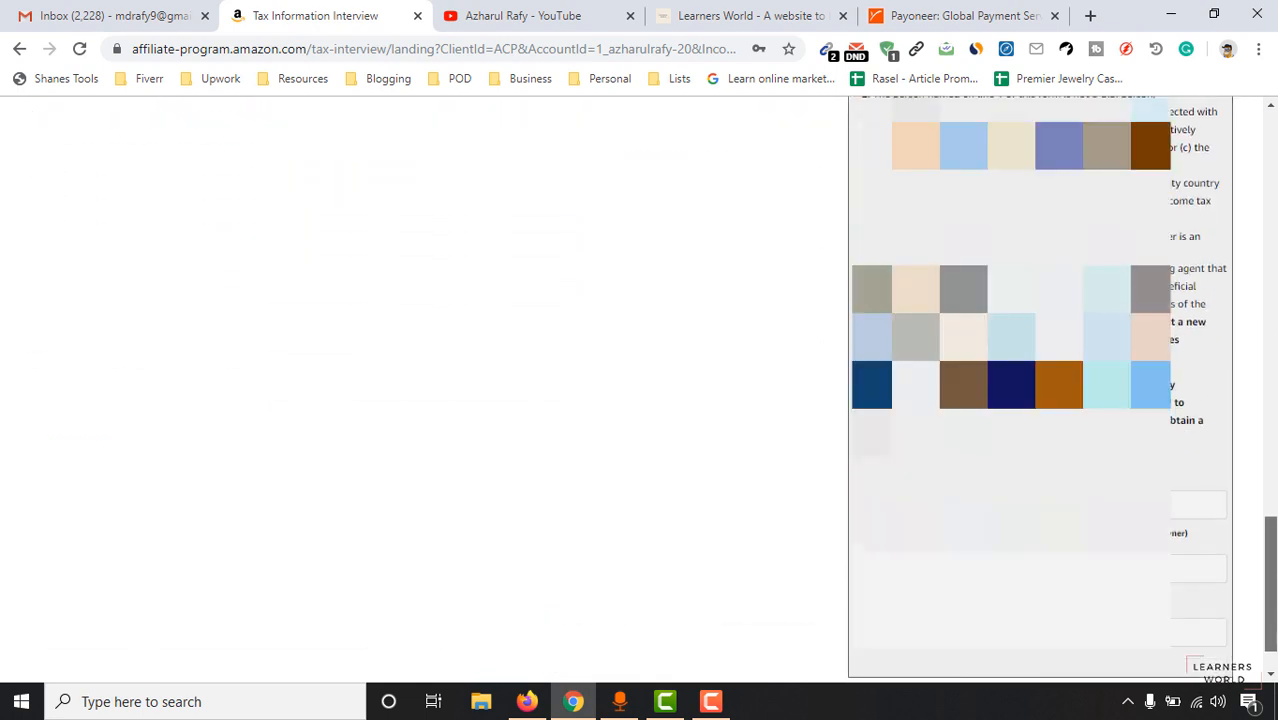
{"action": "scroll", "coordinate": [716, 528], "scroll_direction": "up", "scroll_amount": 10}
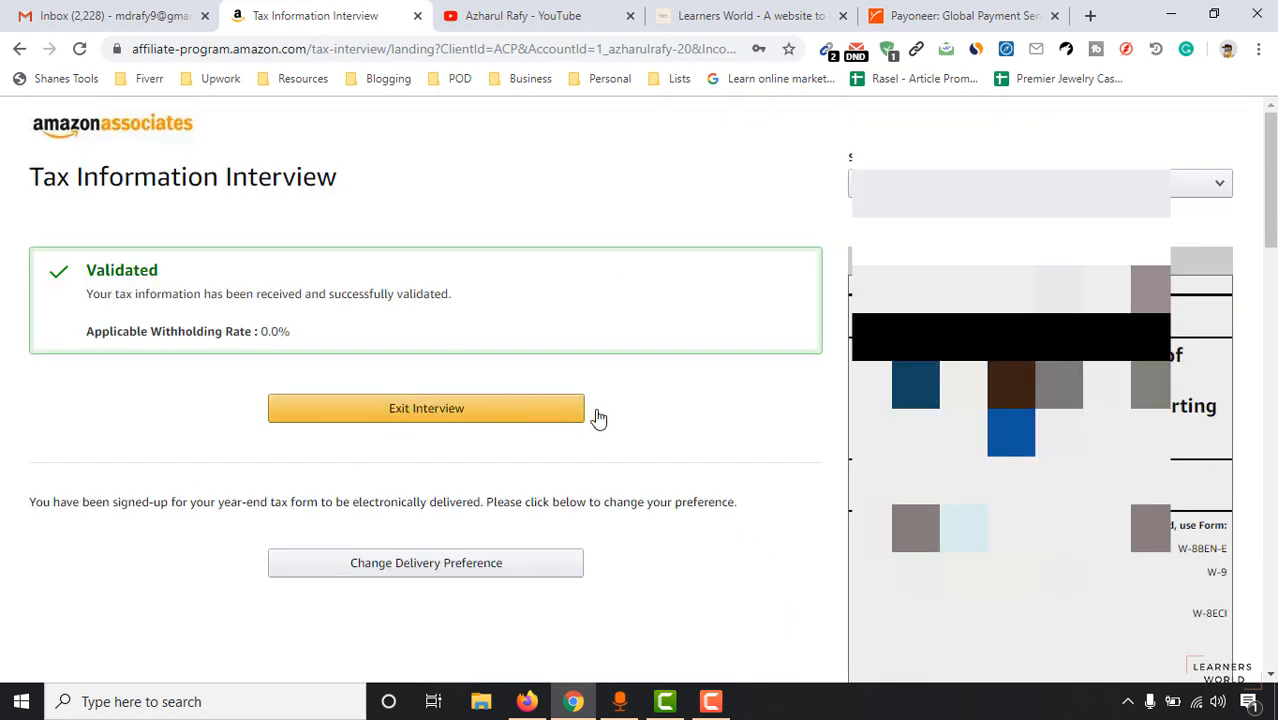
{"action": "left_click", "coordinate": [421, 418]}
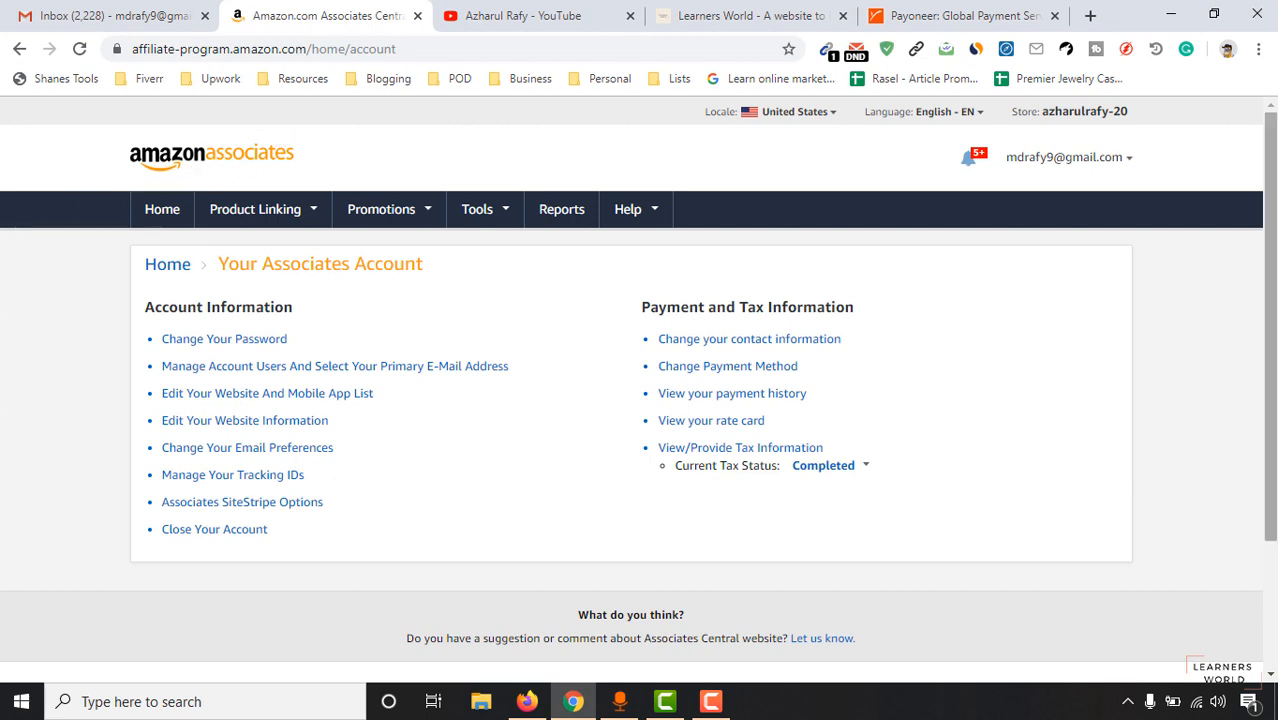
Browse the Product Linking, Promotions and Tools menus in the top navigation bar.
{"action": "scroll", "coordinate": [1270, 330], "scroll_direction": "down", "scroll_amount": 2}
{"action": "scroll", "coordinate": [1270, 330], "scroll_direction": "up", "scroll_amount": 2}
{"action": "mouse_move", "coordinate": [292, 220]}
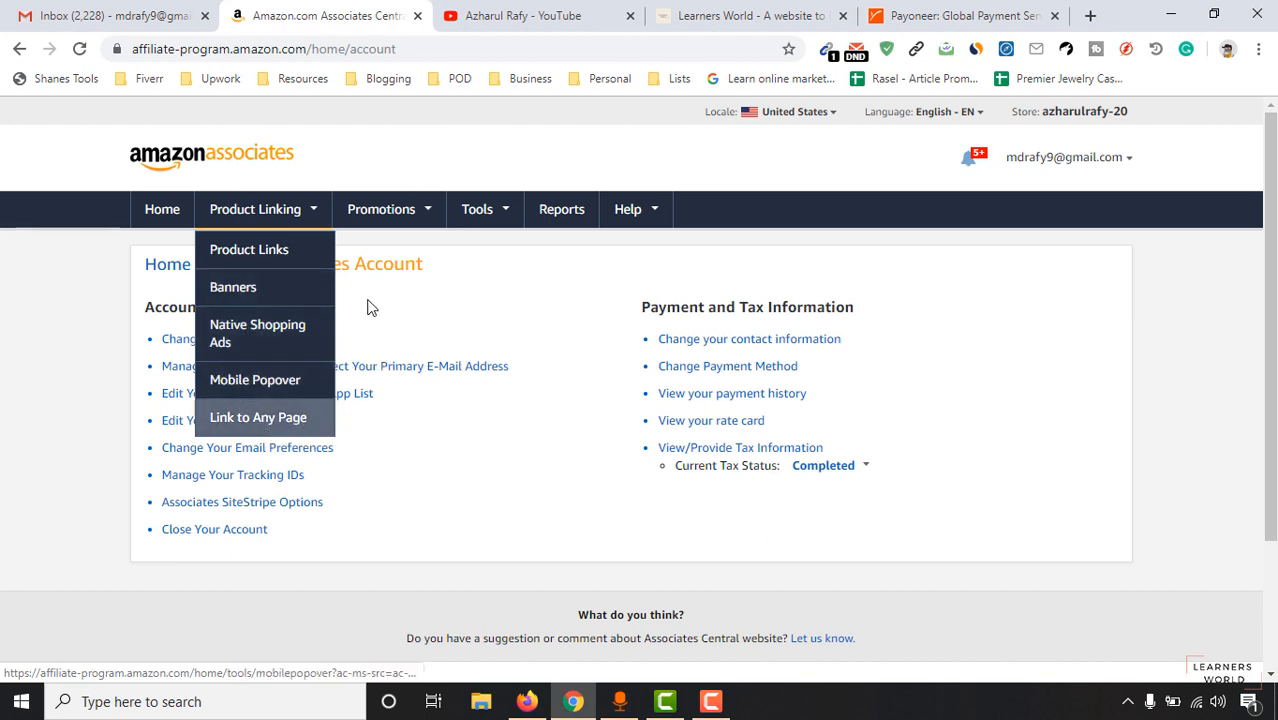
{"action": "mouse_move", "coordinate": [477, 216]}
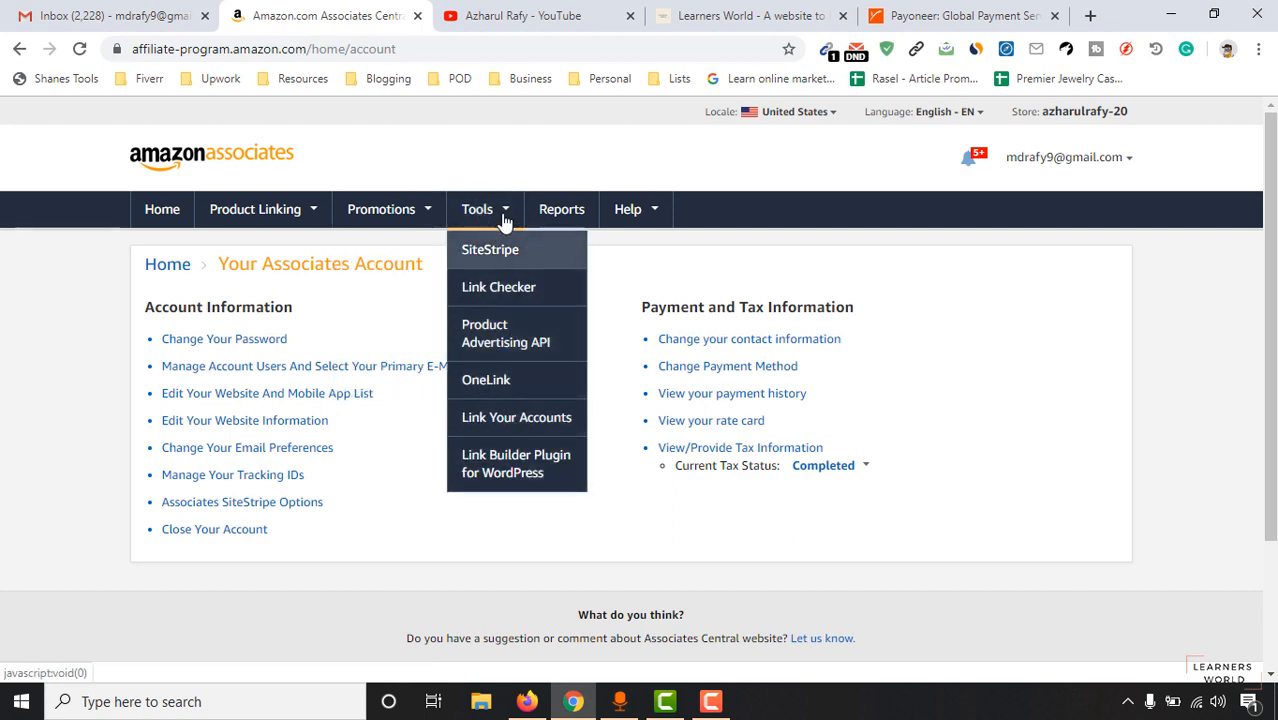
{"action": "mouse_move", "coordinate": [653, 211]}
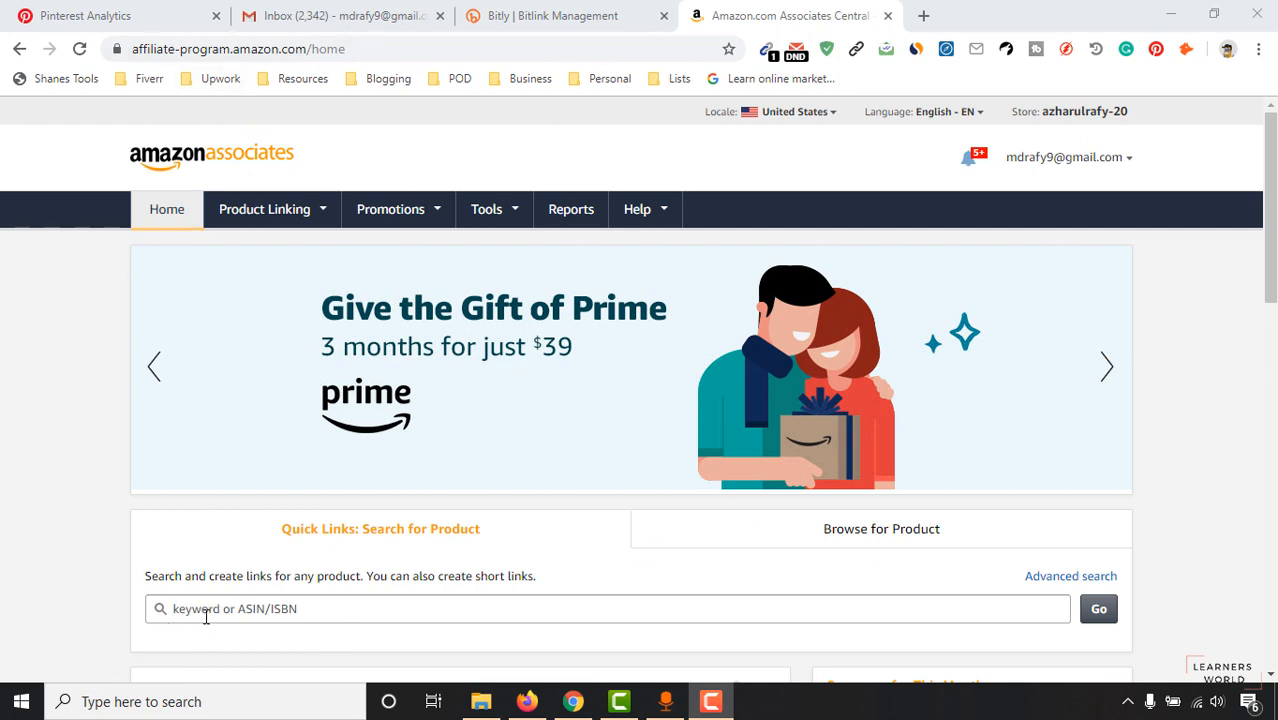
Search Quick Links for 'baby clothing' products.
{"action": "left_click", "coordinate": [320, 610]}
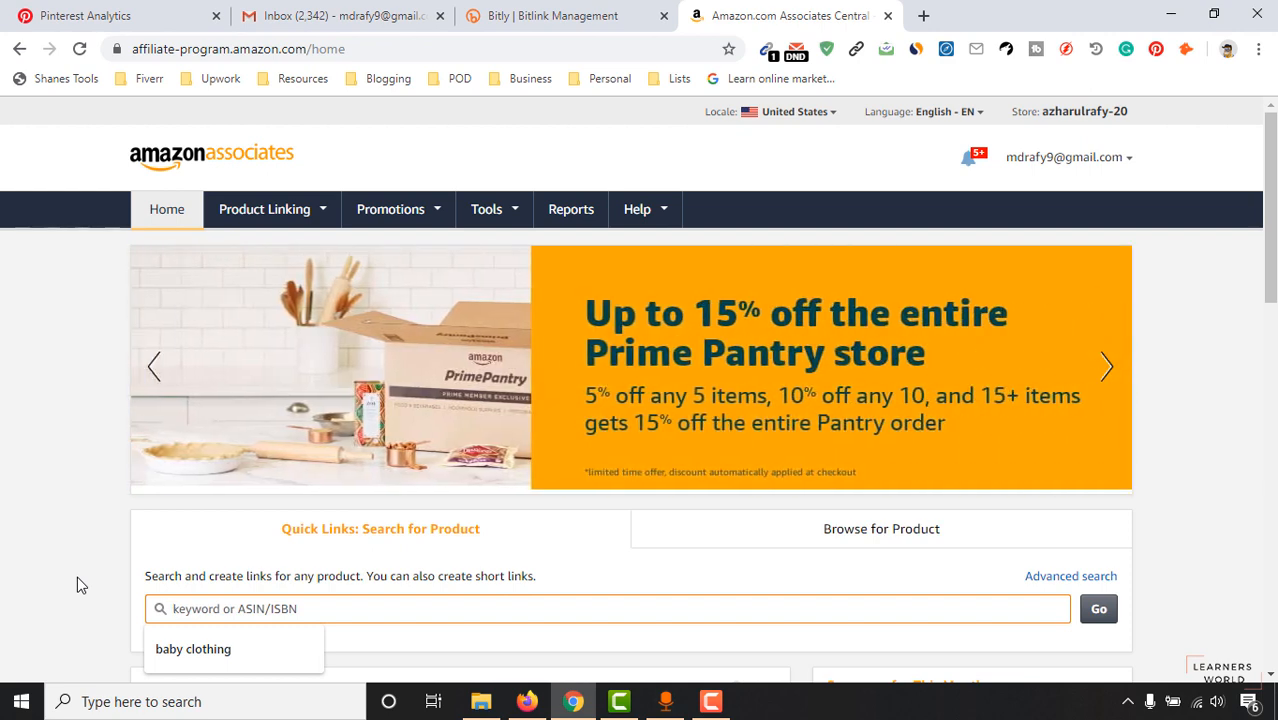
{"action": "type", "text": "baby cli"}
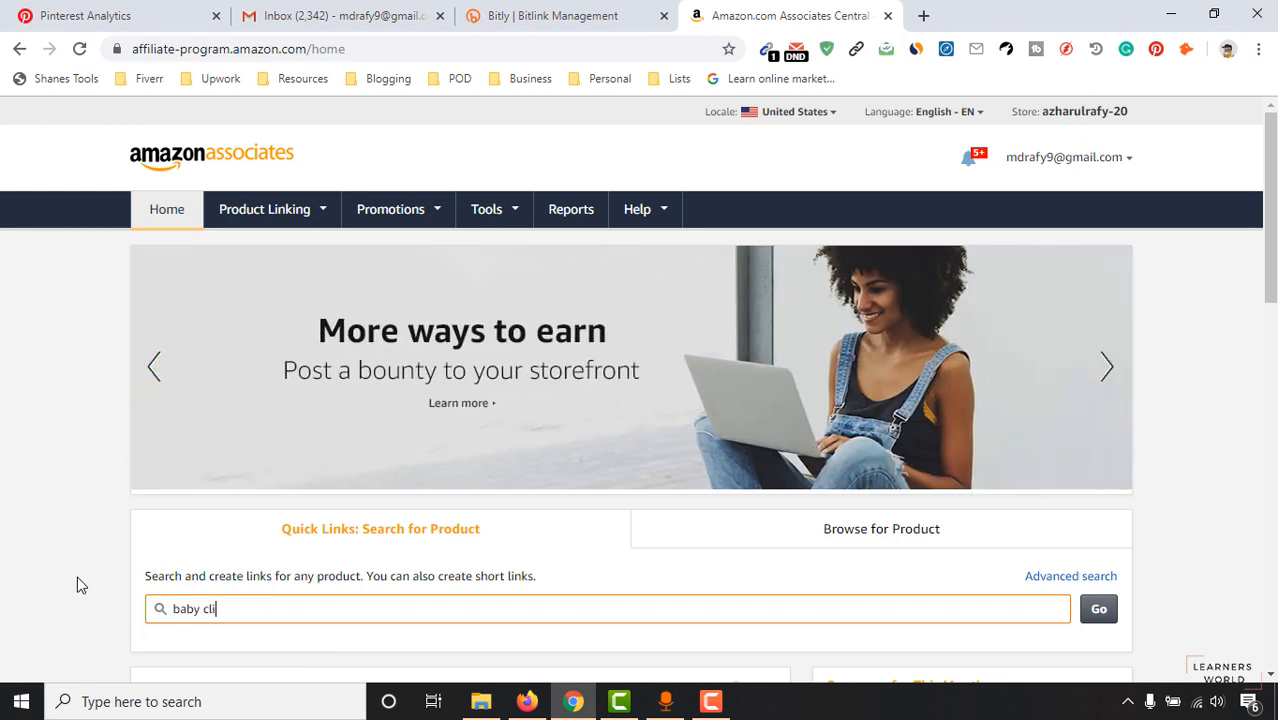
{"action": "type", "text": "othing"}
{"action": "left_click", "coordinate": [1099, 609]}
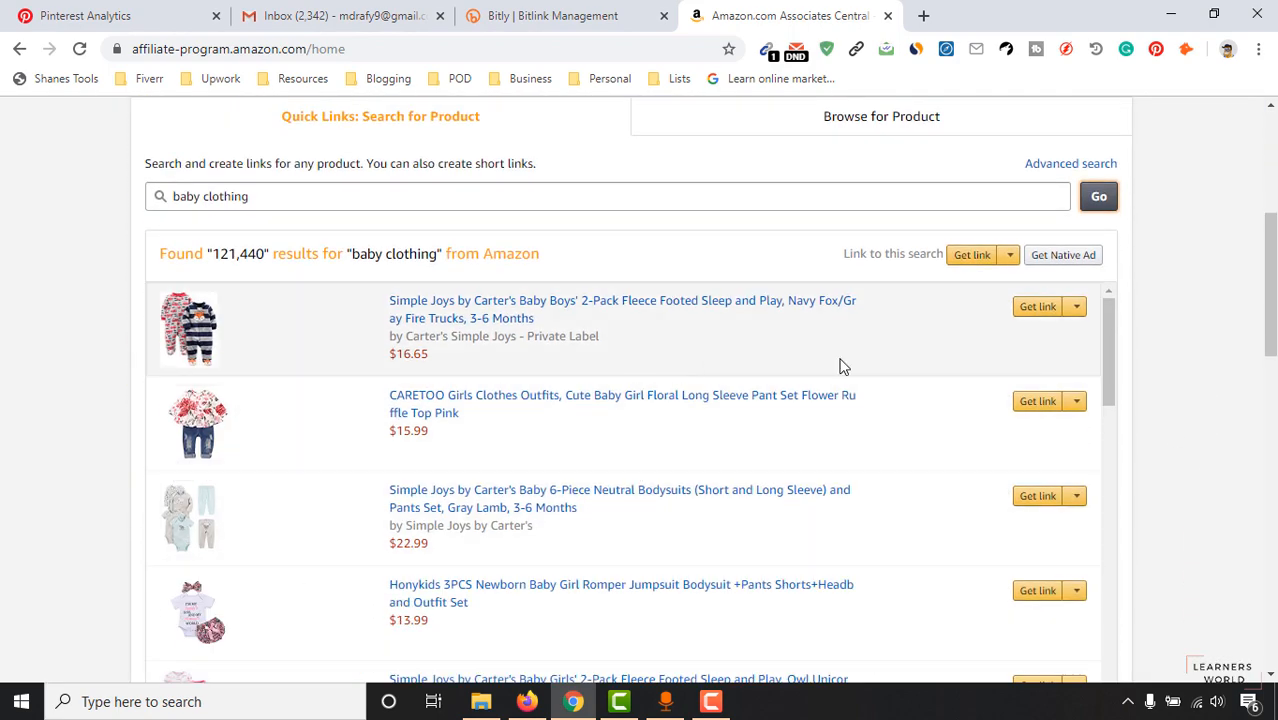
{"action": "mouse_move", "coordinate": [1270, 265]}
{"action": "left_mouse_down"}
{"action": "mouse_move", "coordinate": [1270, 325]}
{"action": "mouse_move", "coordinate": [1270, 236]}
{"action": "mouse_move", "coordinate": [1270, 251]}
{"action": "left_mouse_up"}
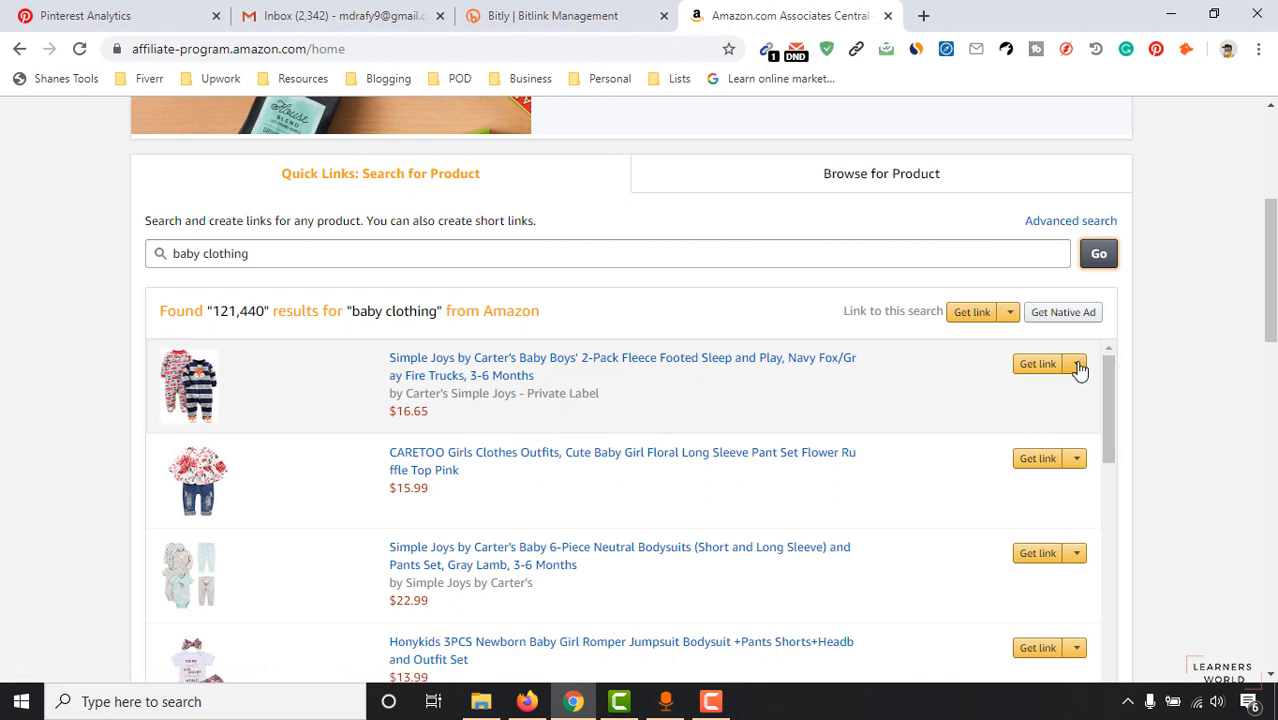
Get the first result's text link, shorten it to amzn.to, and copy it.
{"action": "left_click", "coordinate": [1078, 368]}
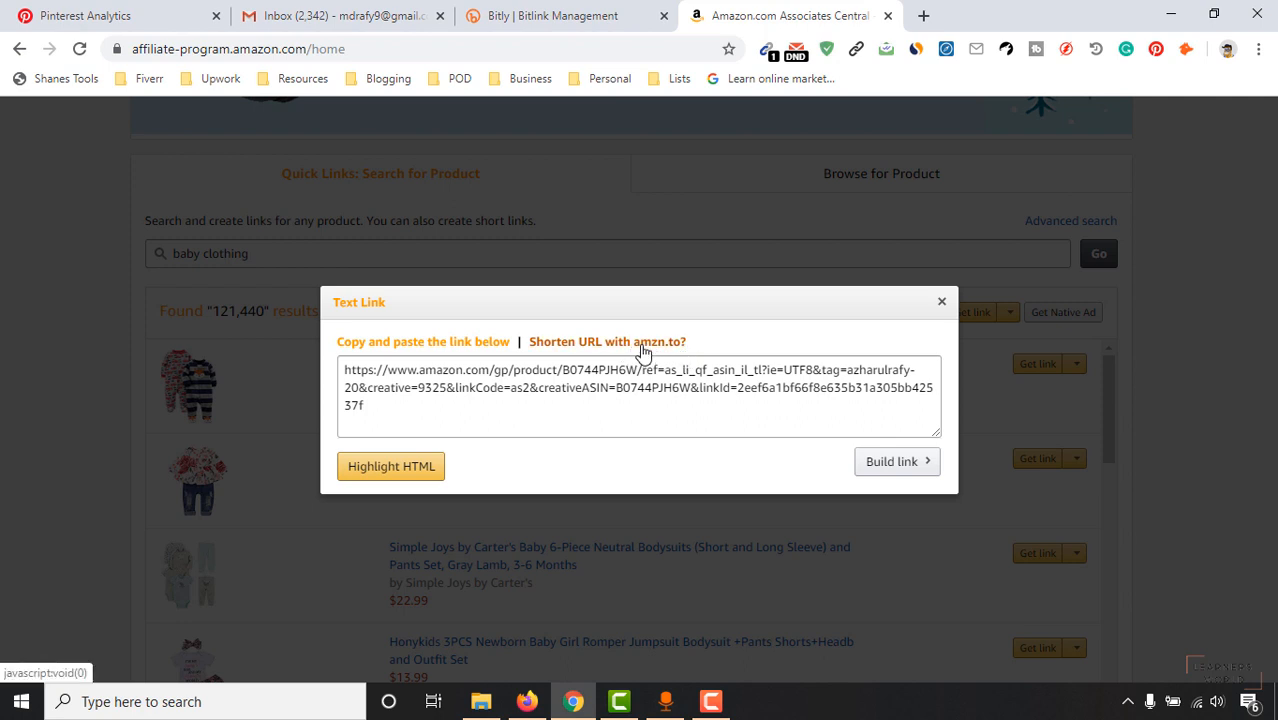
{"action": "left_click", "coordinate": [643, 346]}
{"action": "left_click", "coordinate": [360, 376]}
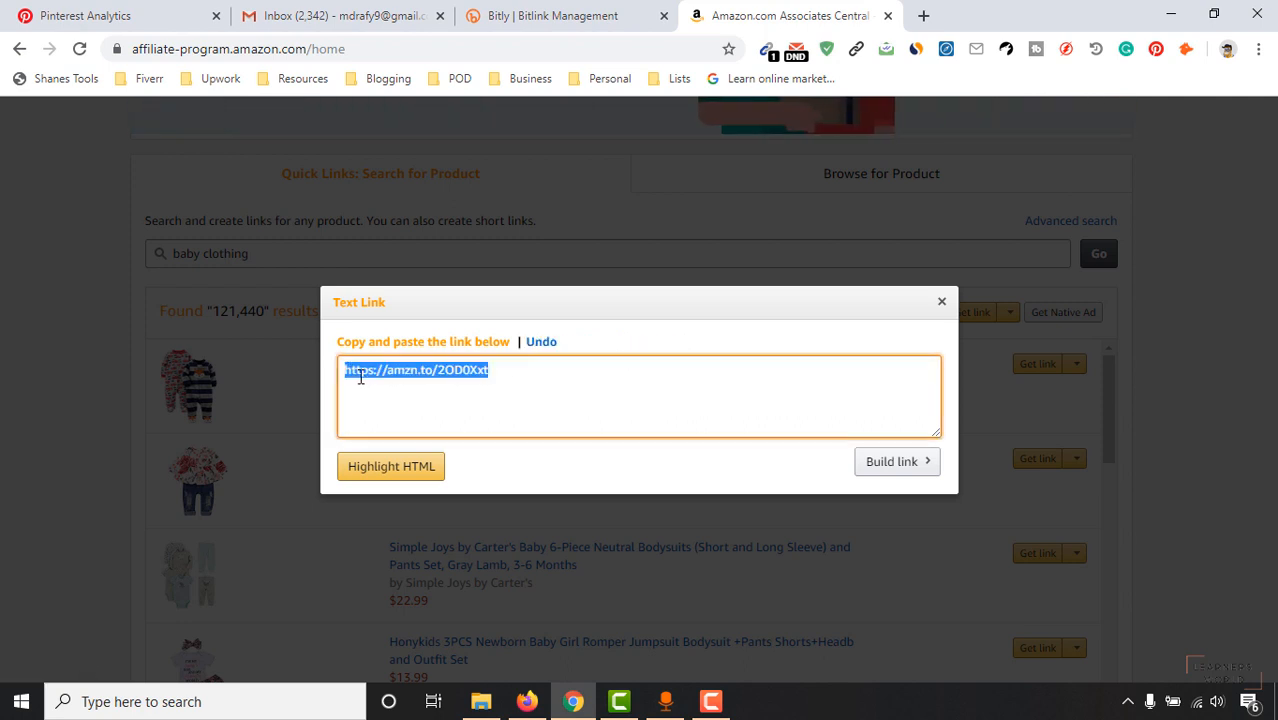
{"action": "right_click", "coordinate": [391, 378]}
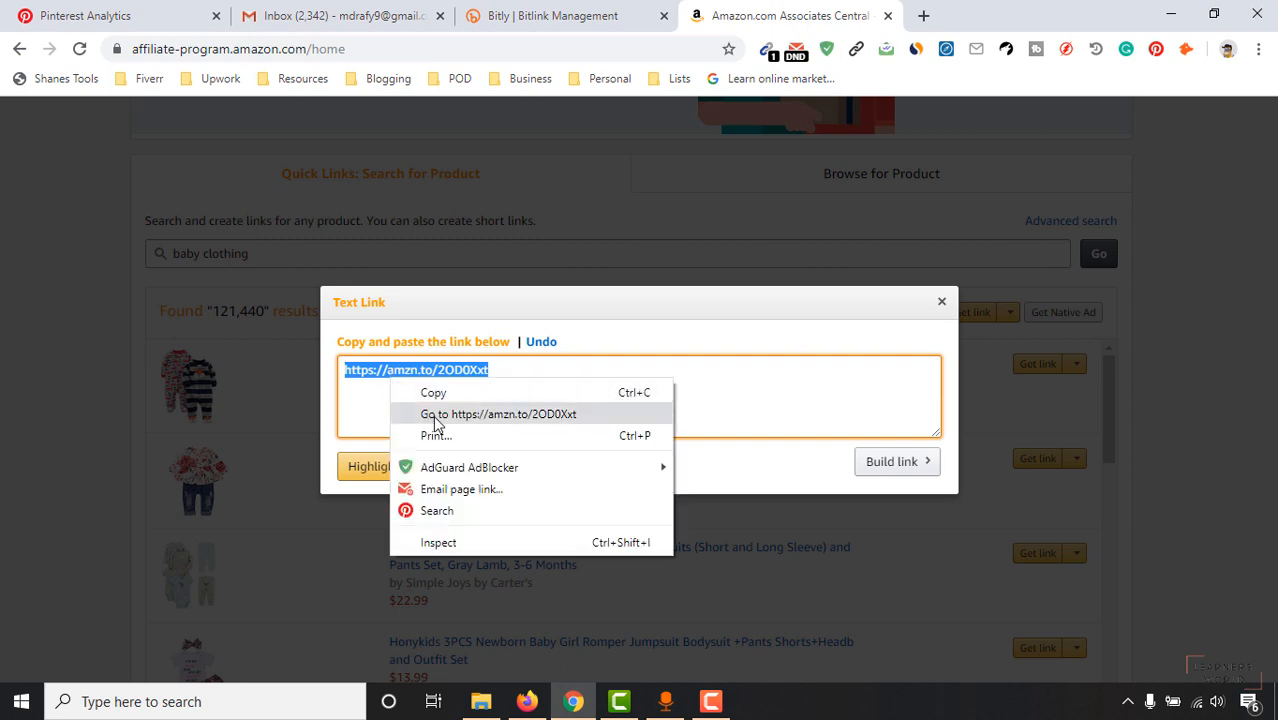
{"action": "left_click", "coordinate": [438, 395]}
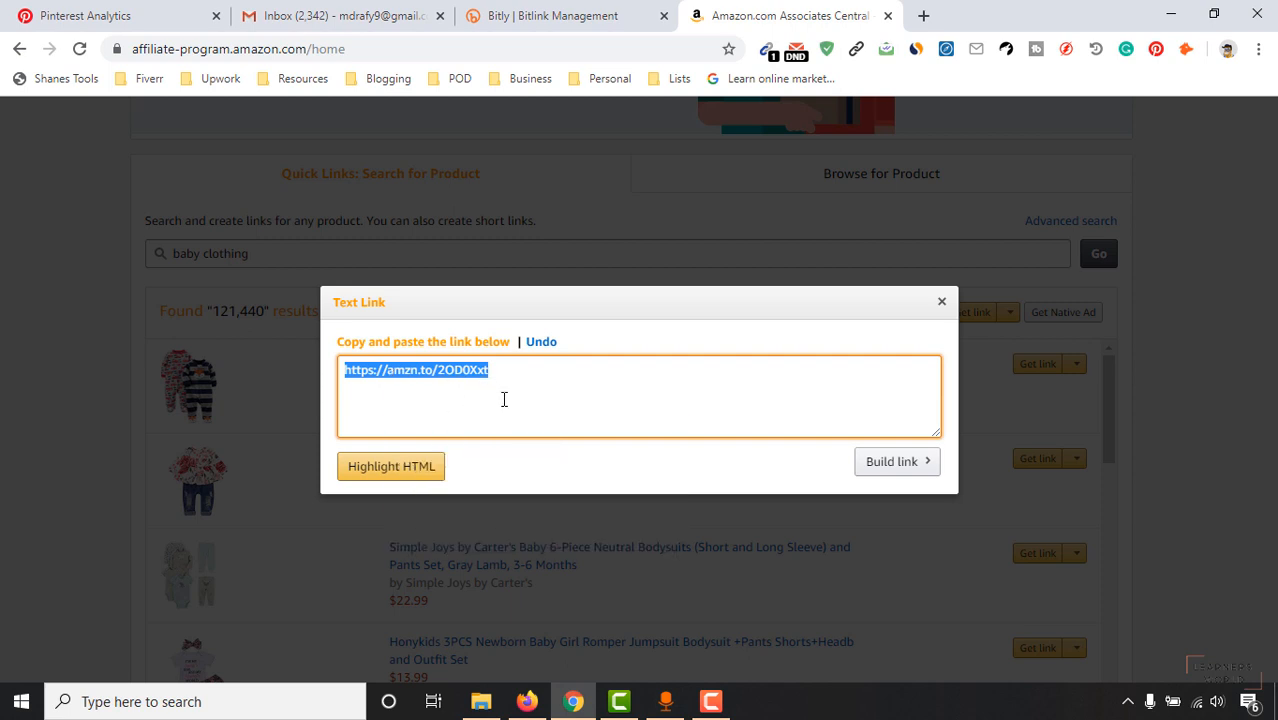